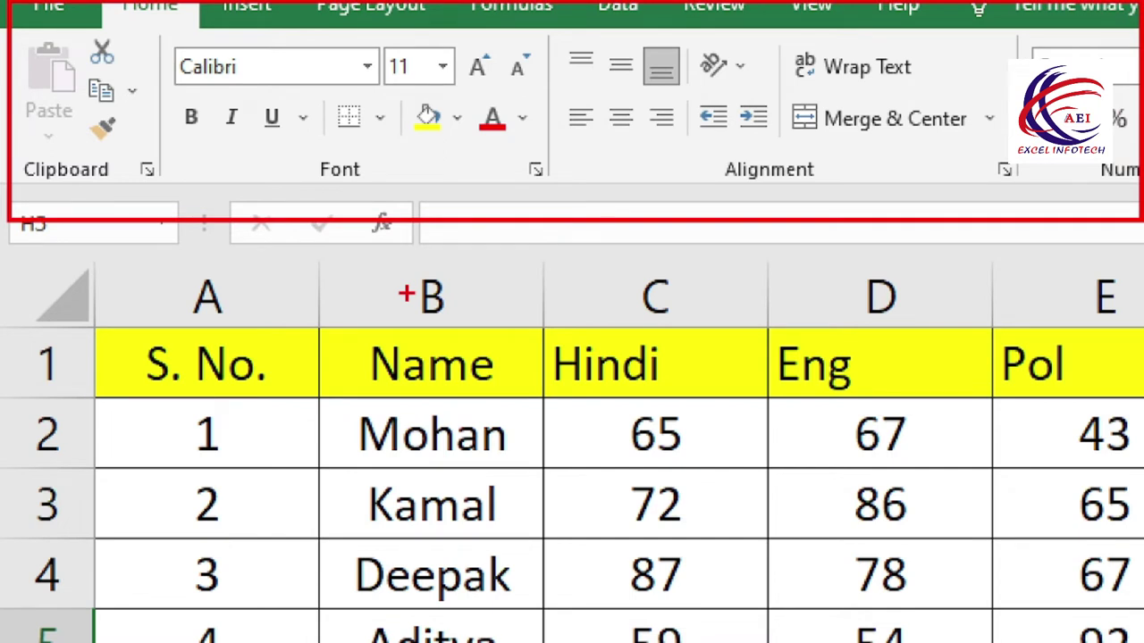
Step: Select parts of the marks table and preview the Insert options without inserting anything
left_click_drag(17, 55, 131, 181)
left_click_drag(302, 140, 371, 187)
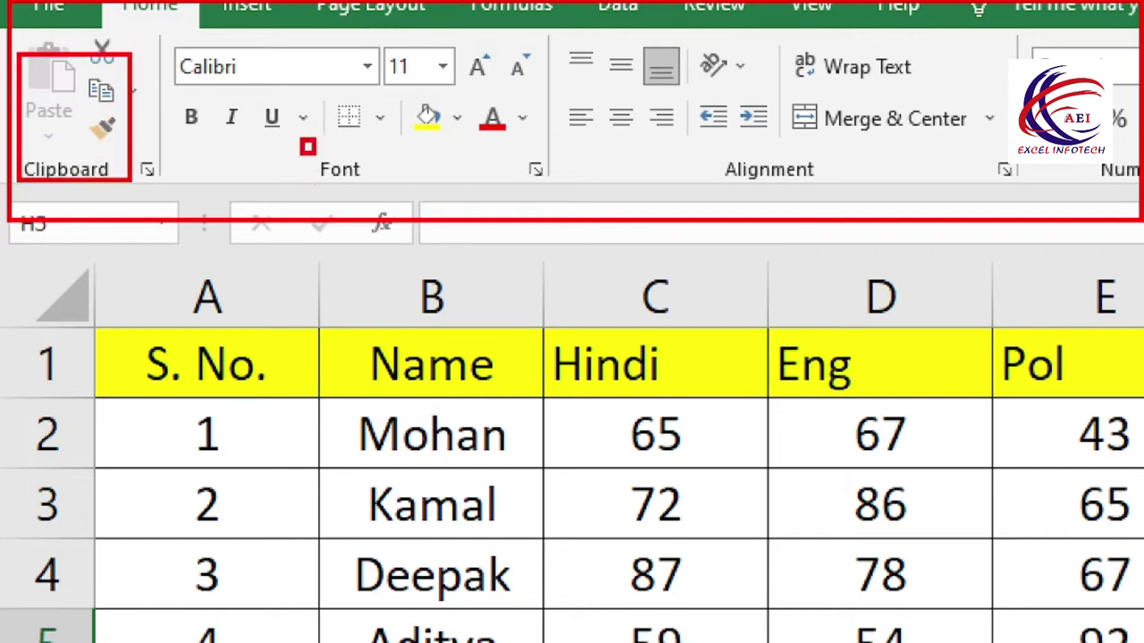
left_click_drag(703, 159, 865, 207)
left_click_drag(1072, 158, 1142, 207)
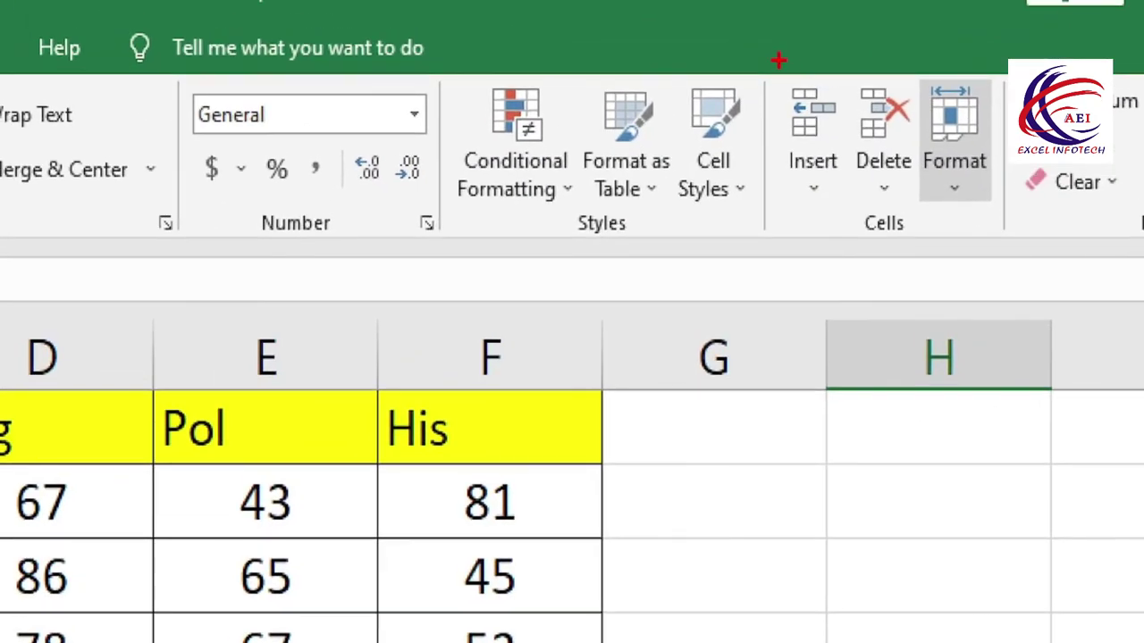
left_click_drag(778, 60, 995, 261)
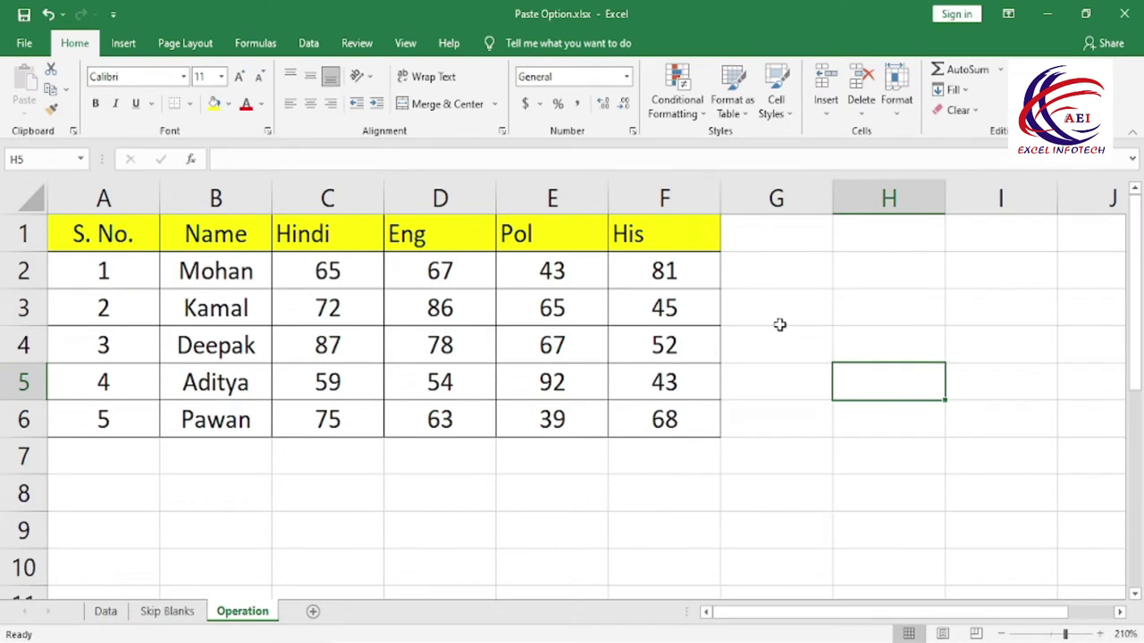
left_click(828, 116)
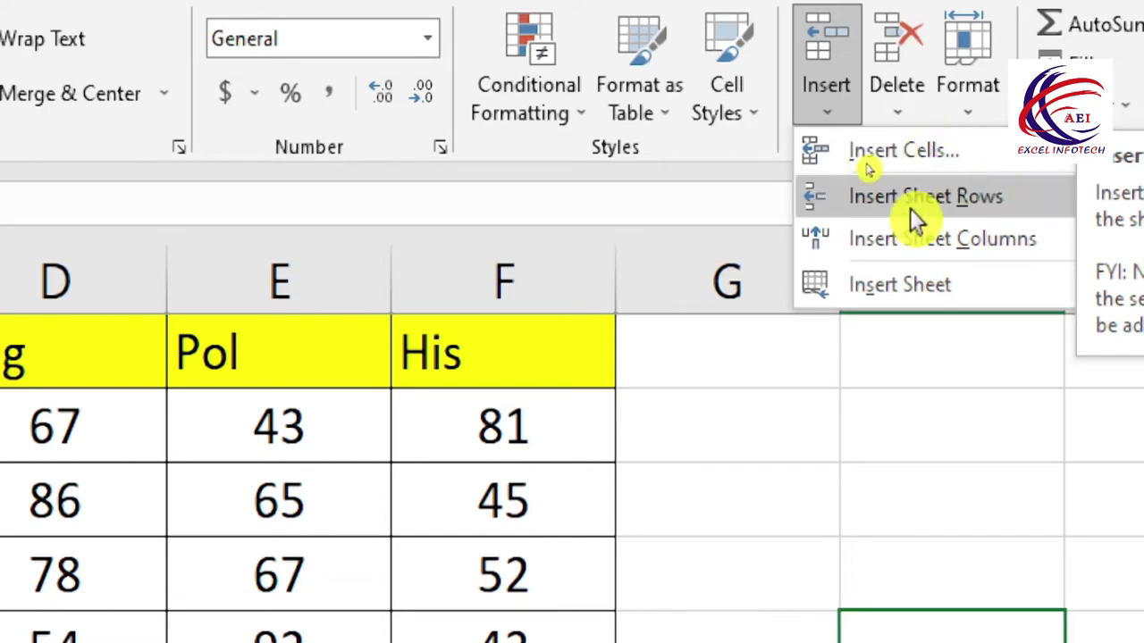
left_click(896, 118)
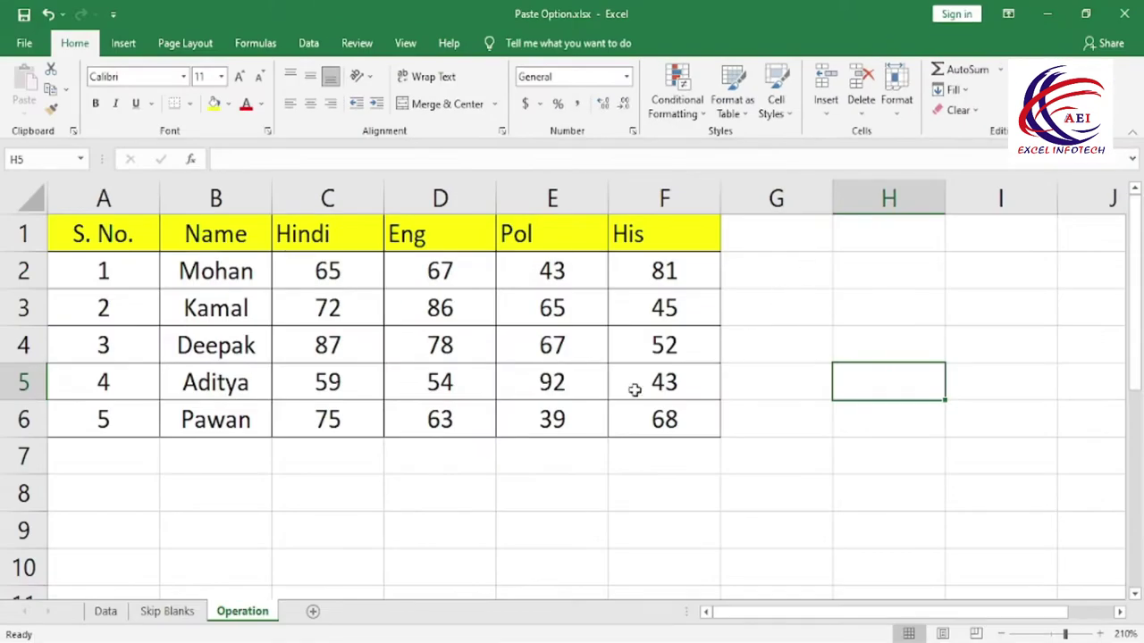
Step: Insert a blank cell at F5, shifting cells down, then undo it
left_click(654, 384)
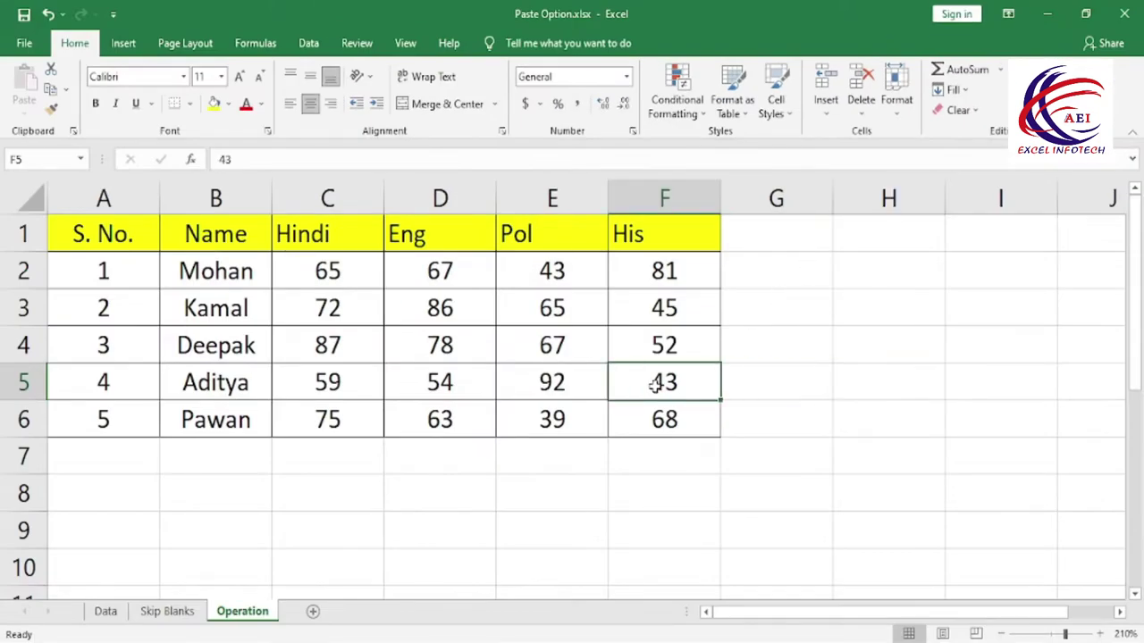
left_click(827, 112)
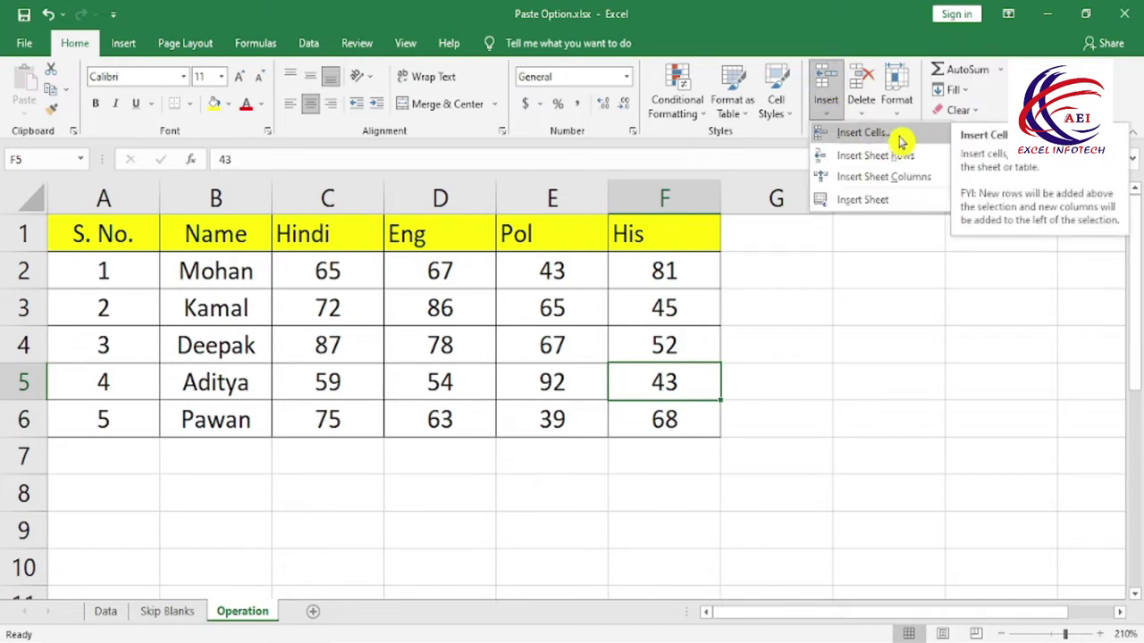
left_click(862, 133)
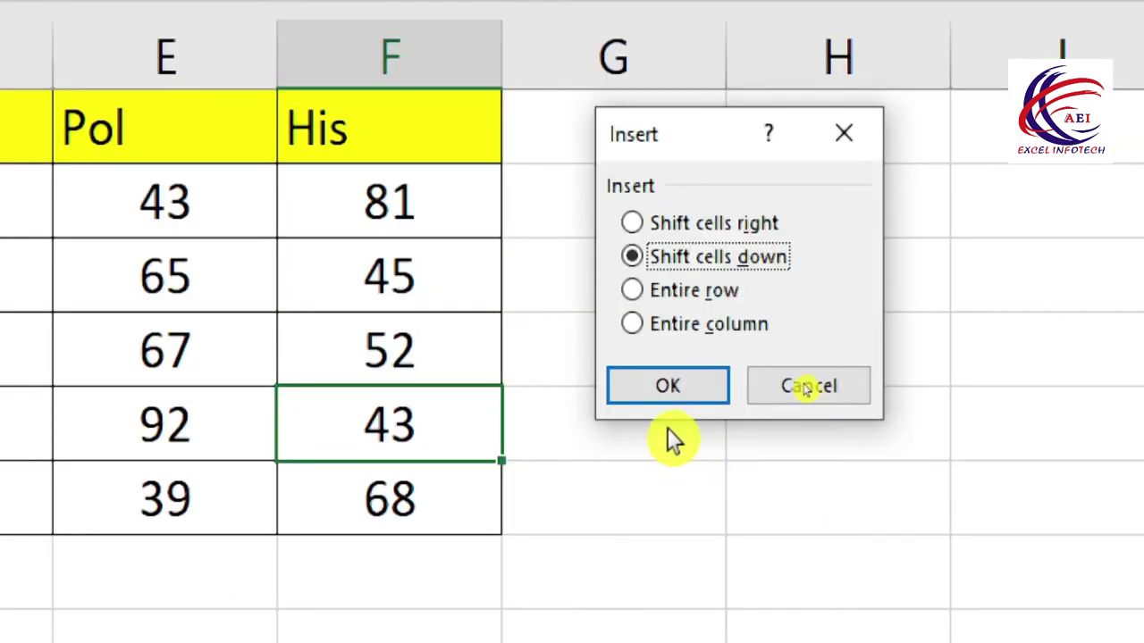
left_click(675, 389)
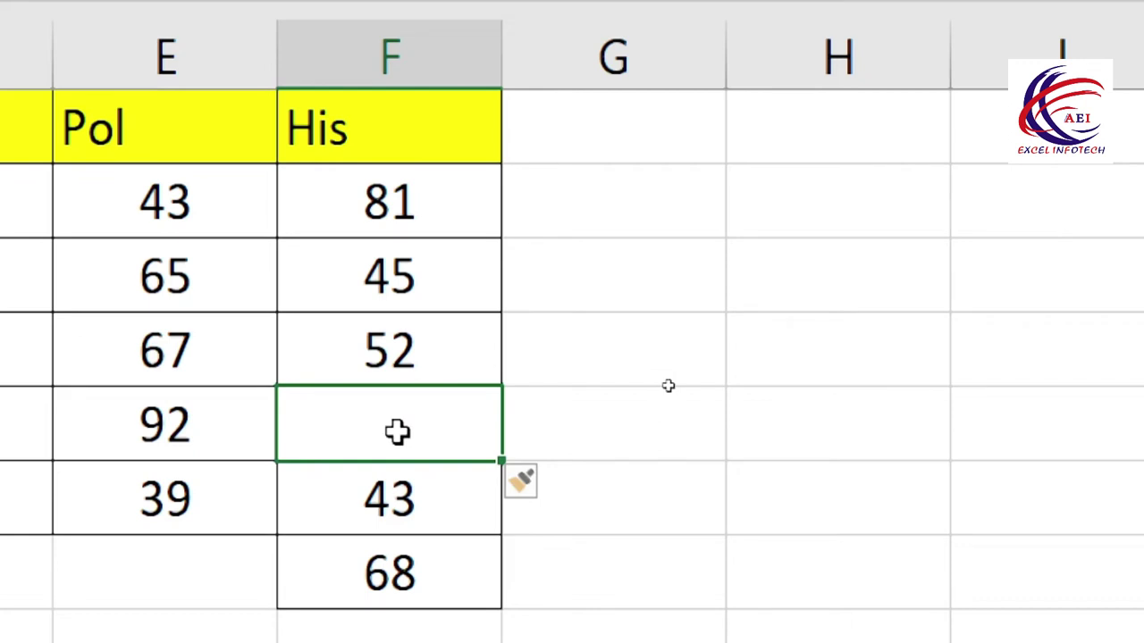
key("ctrl+minus")
key("Return")
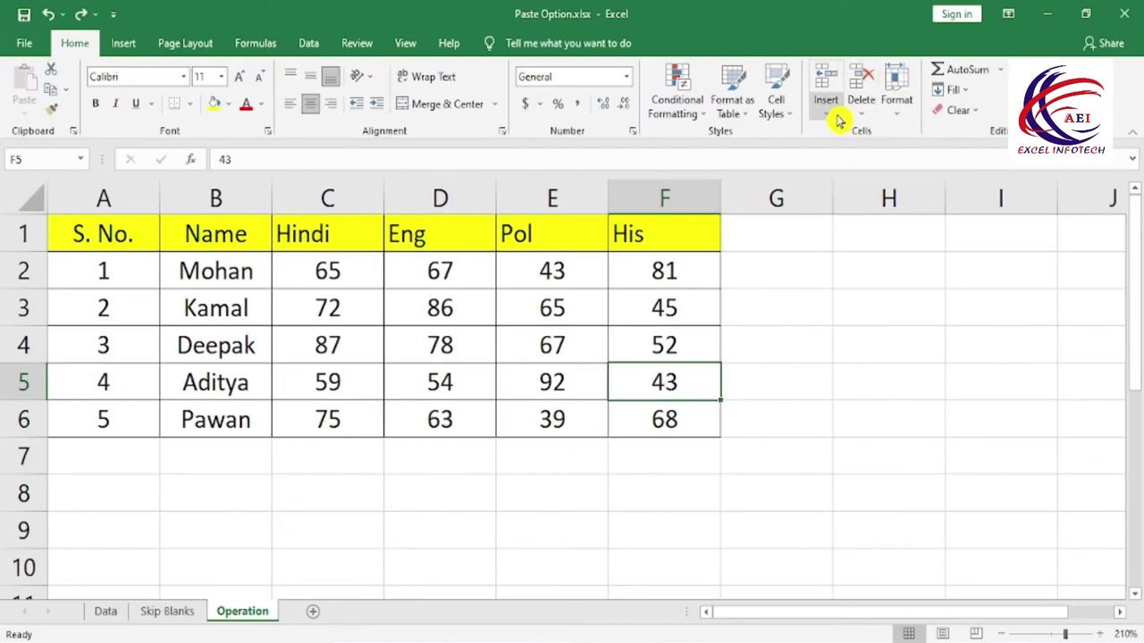
Step: Insert a blank row 2 above Mohan's row, then undo the insertion
left_click(826, 114)
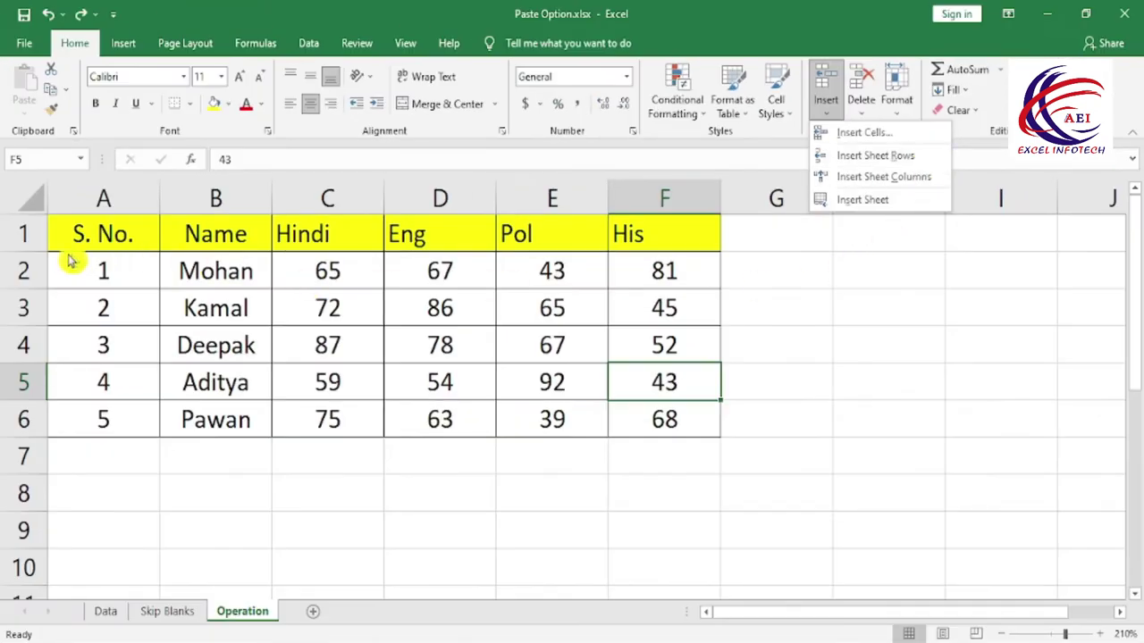
left_click(18, 270)
left_click(18, 271)
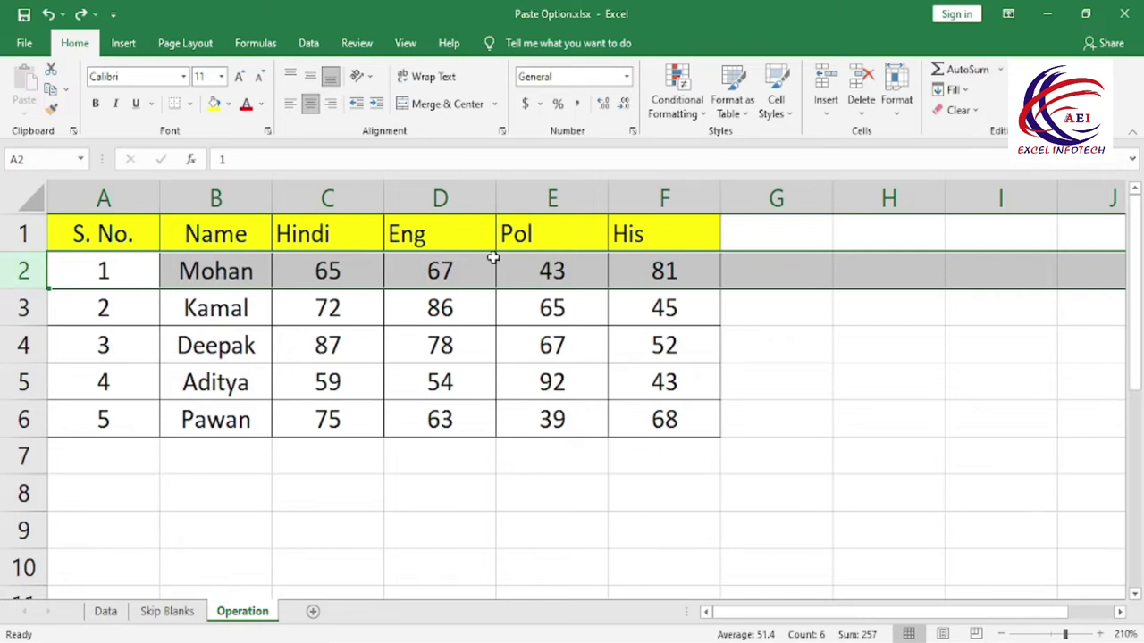
left_click(826, 116)
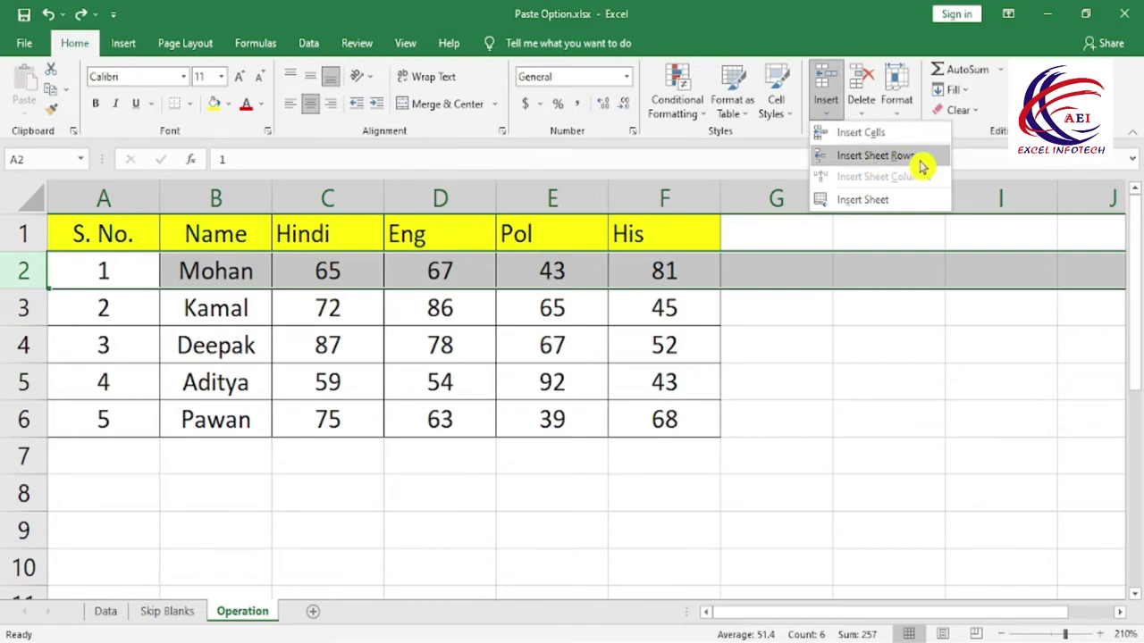
left_click(922, 166)
left_click(552, 270)
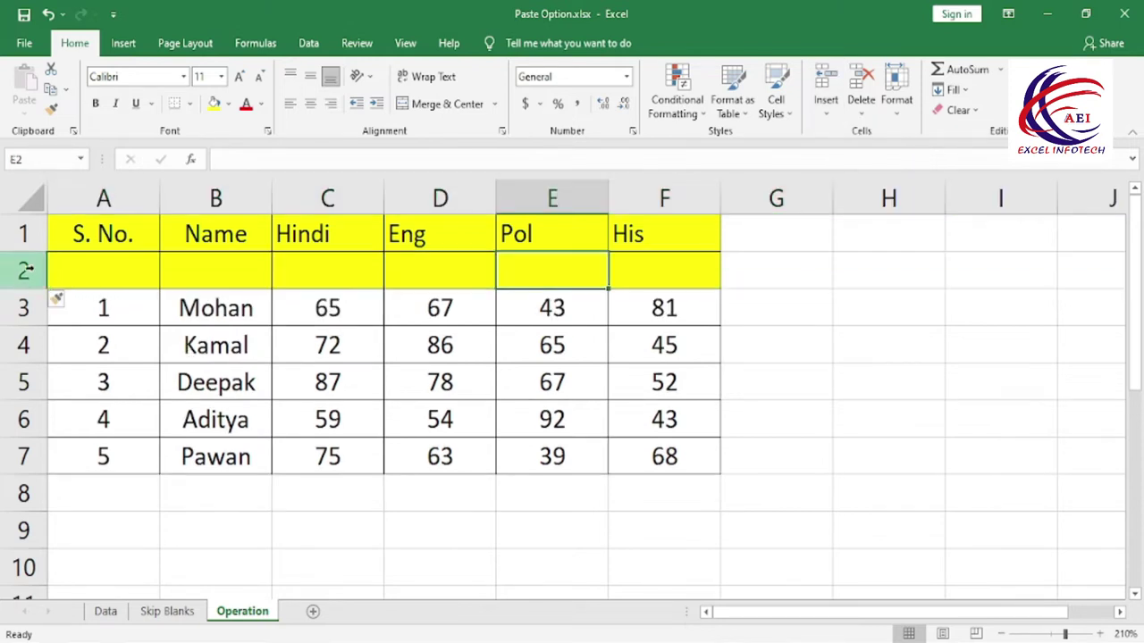
left_click(89, 268)
left_click(228, 268)
left_click(349, 270)
left_click(451, 270)
left_click(546, 269)
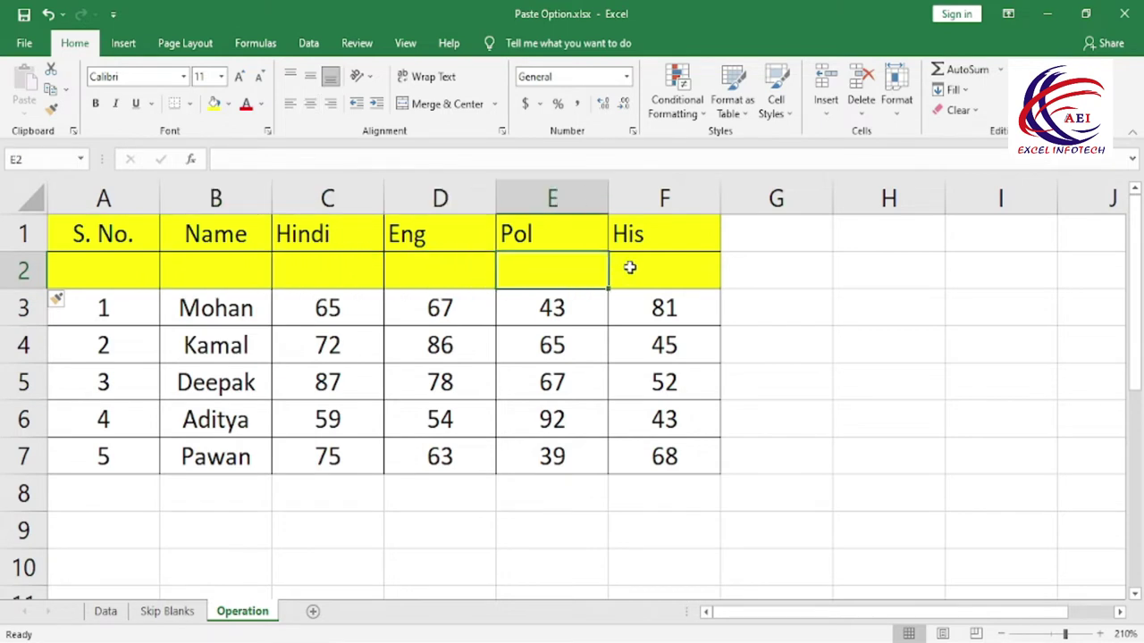
key("ctrl+z")
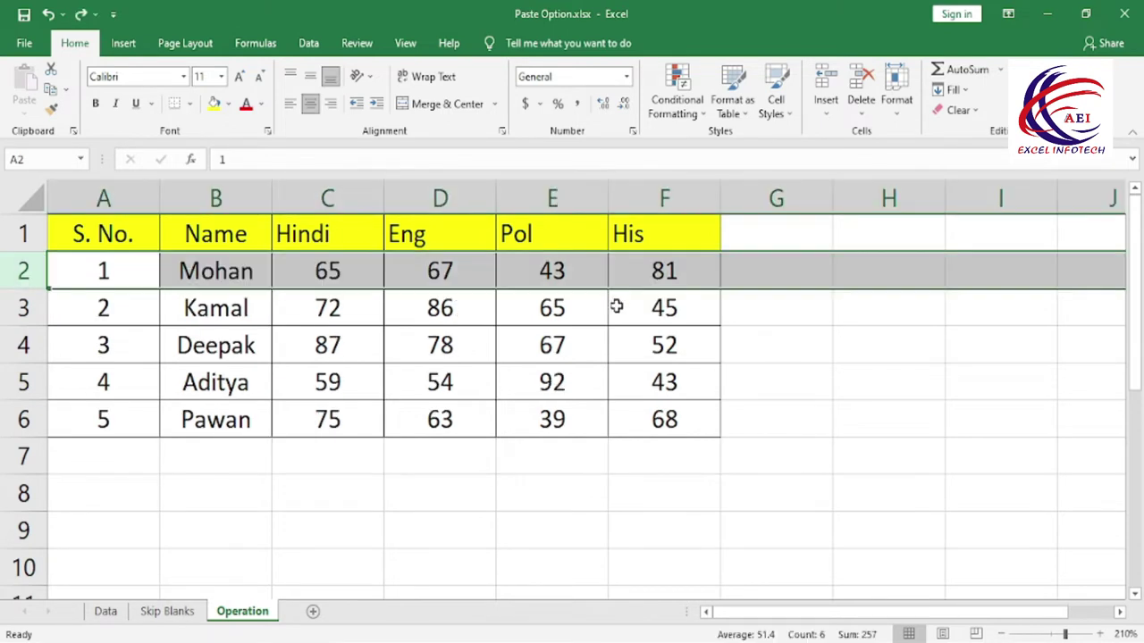
Step: Insert a blank column before the Eng column D, then delete it again
left_click(573, 355)
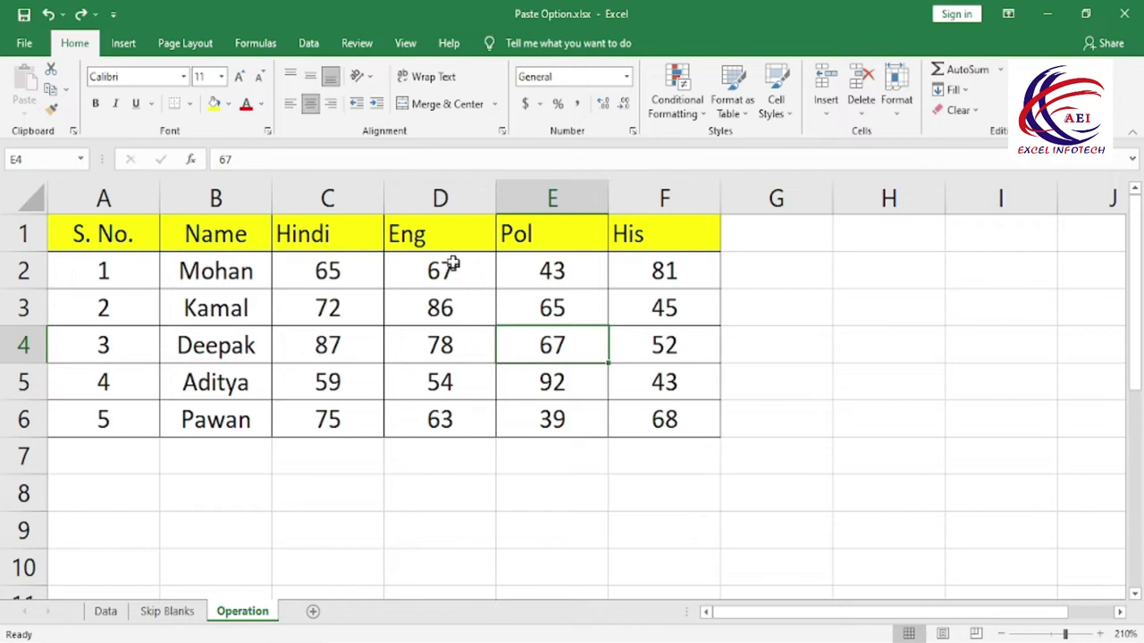
left_click(443, 189)
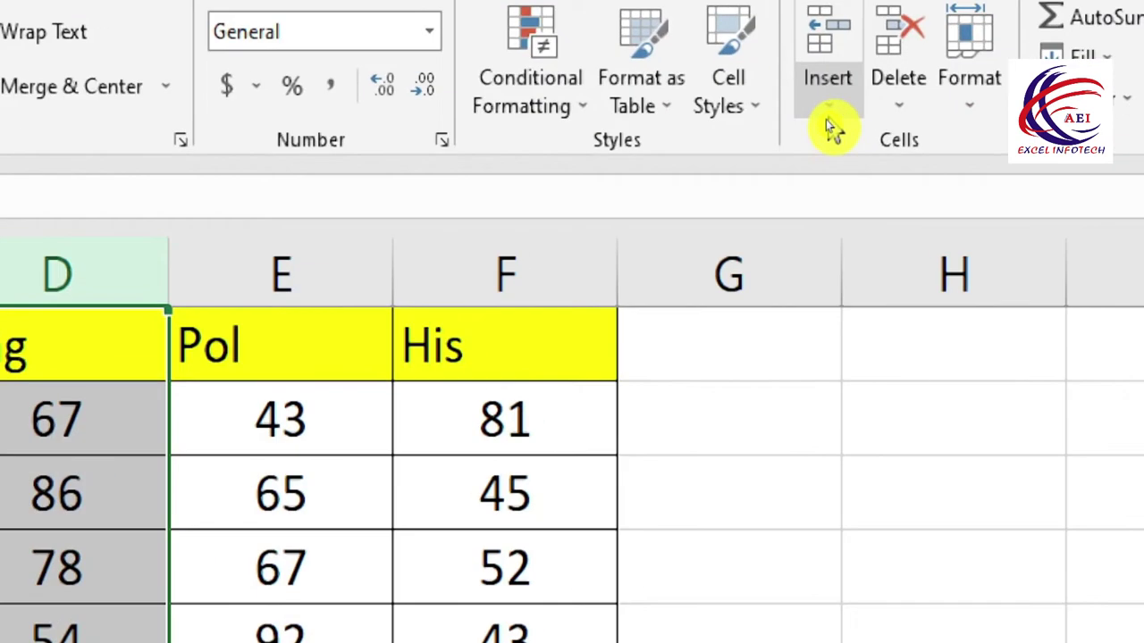
left_click(826, 116)
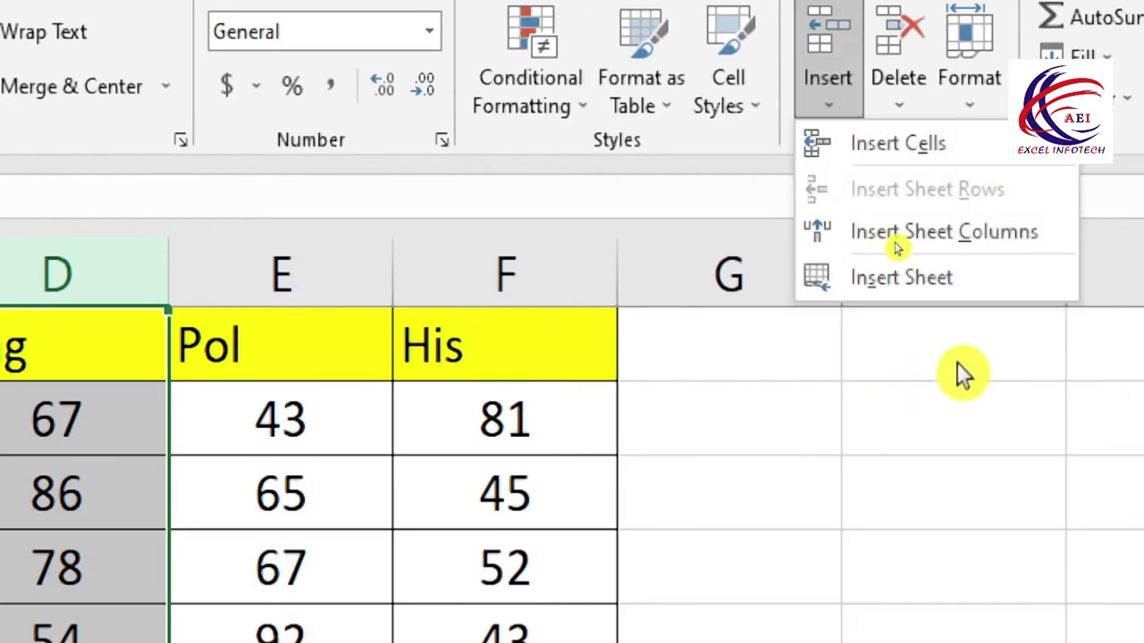
left_click(1036, 238)
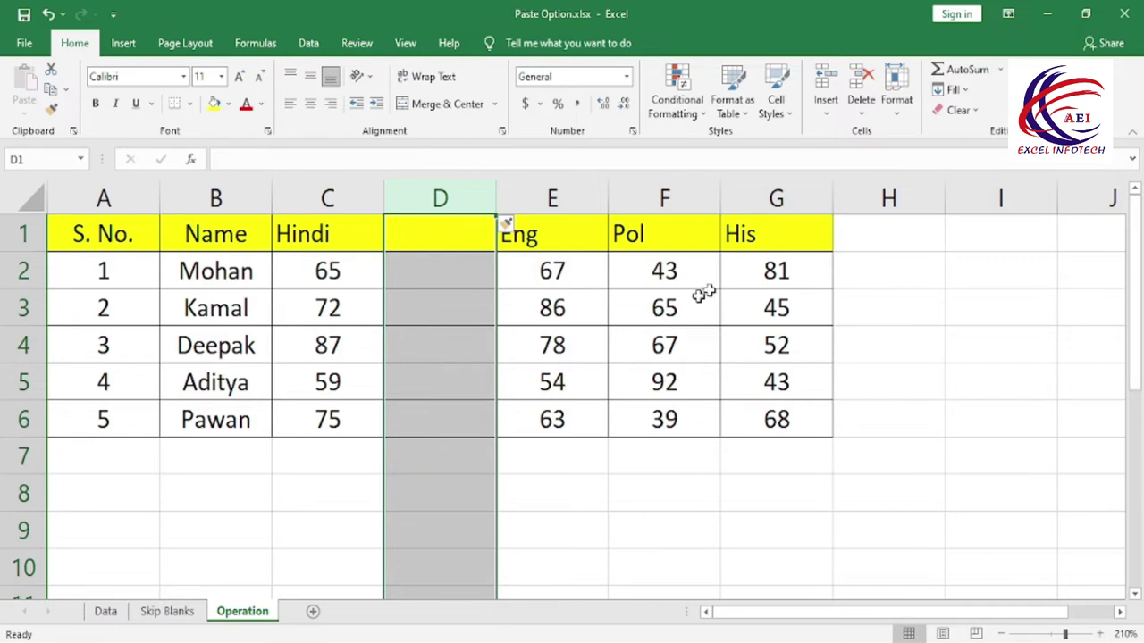
left_click(863, 124)
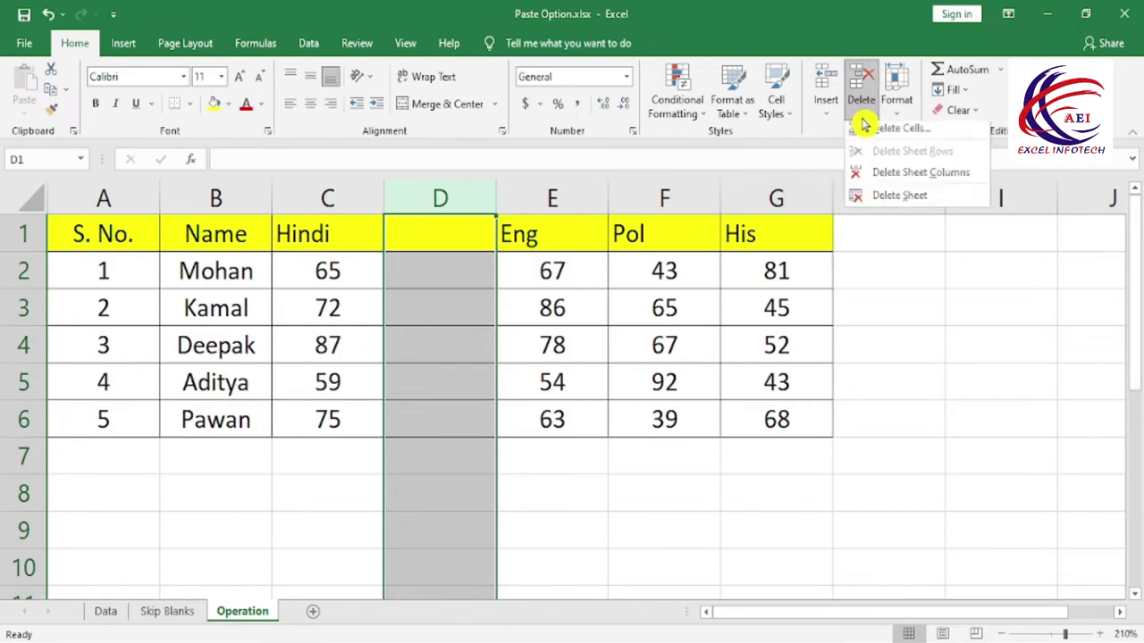
left_click(967, 178)
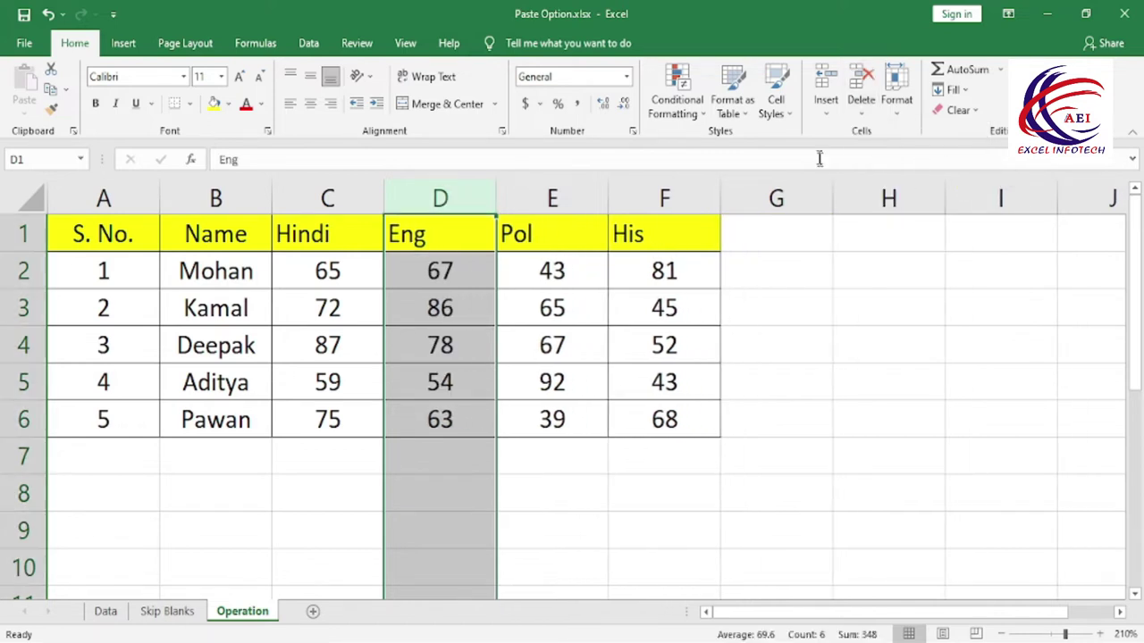
Step: Add a new blank worksheet, Sheet1, to the workbook
left_click(825, 111)
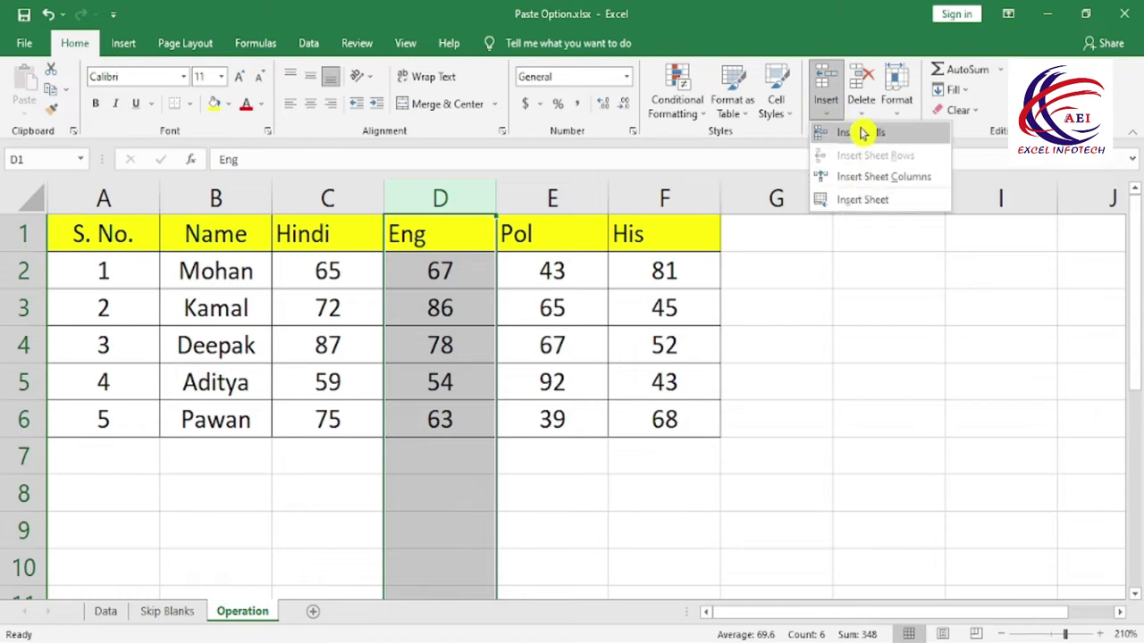
left_click(861, 114)
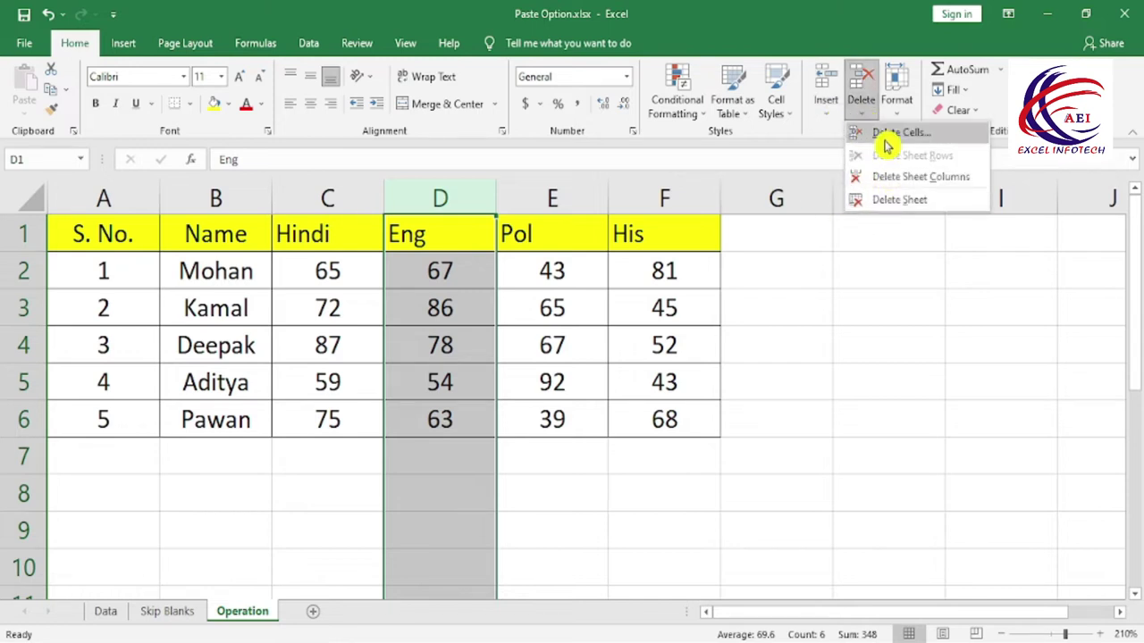
left_click(880, 313)
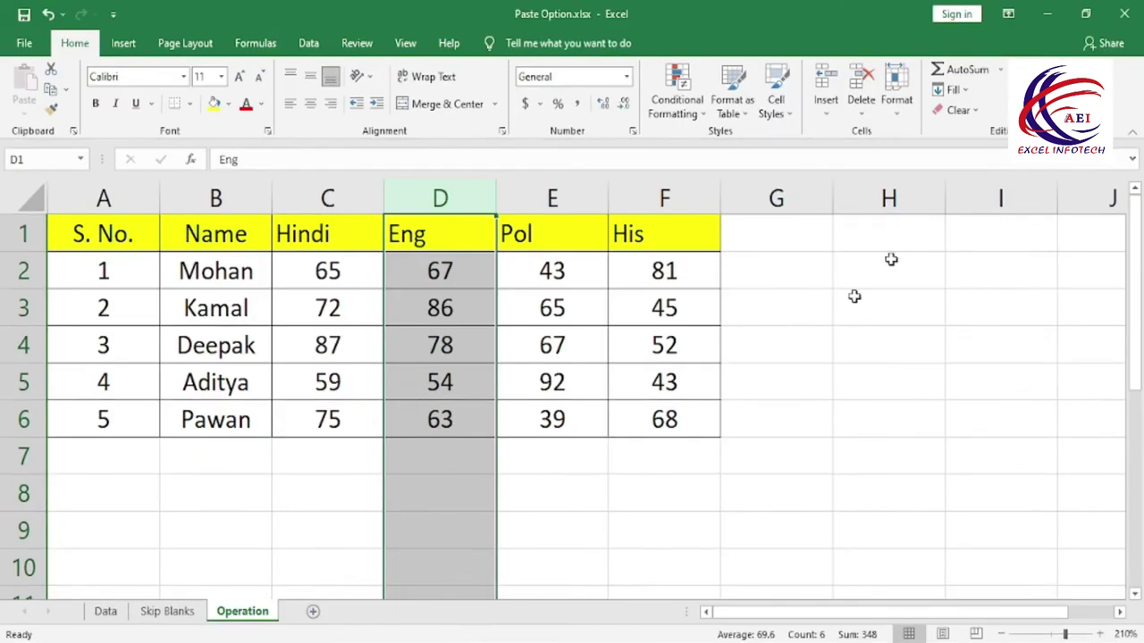
left_click(826, 119)
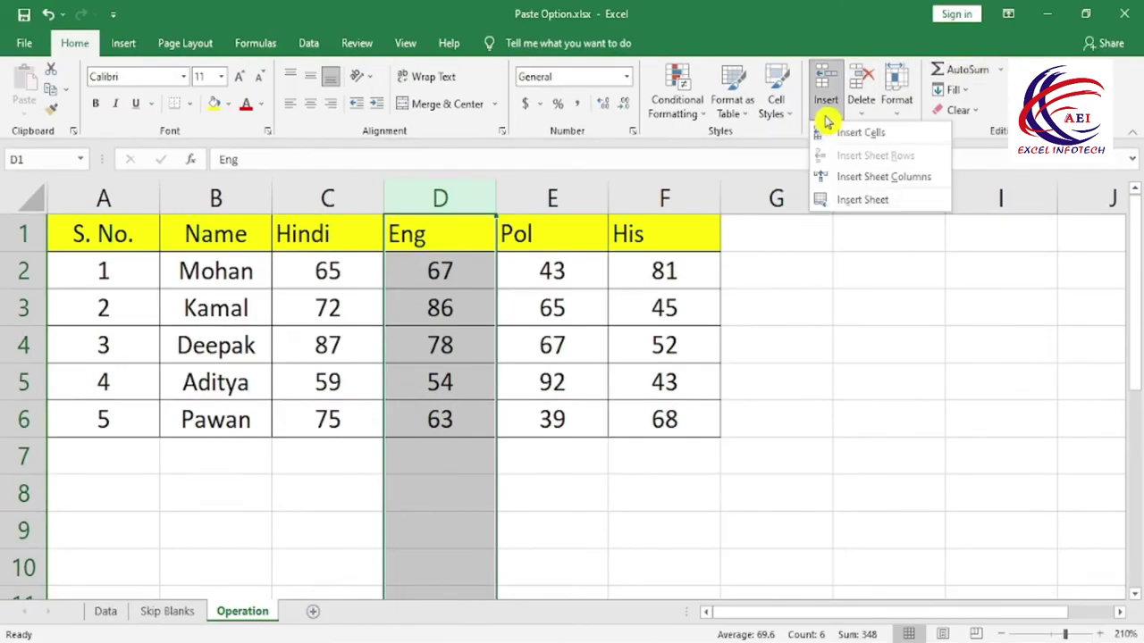
left_click(869, 207)
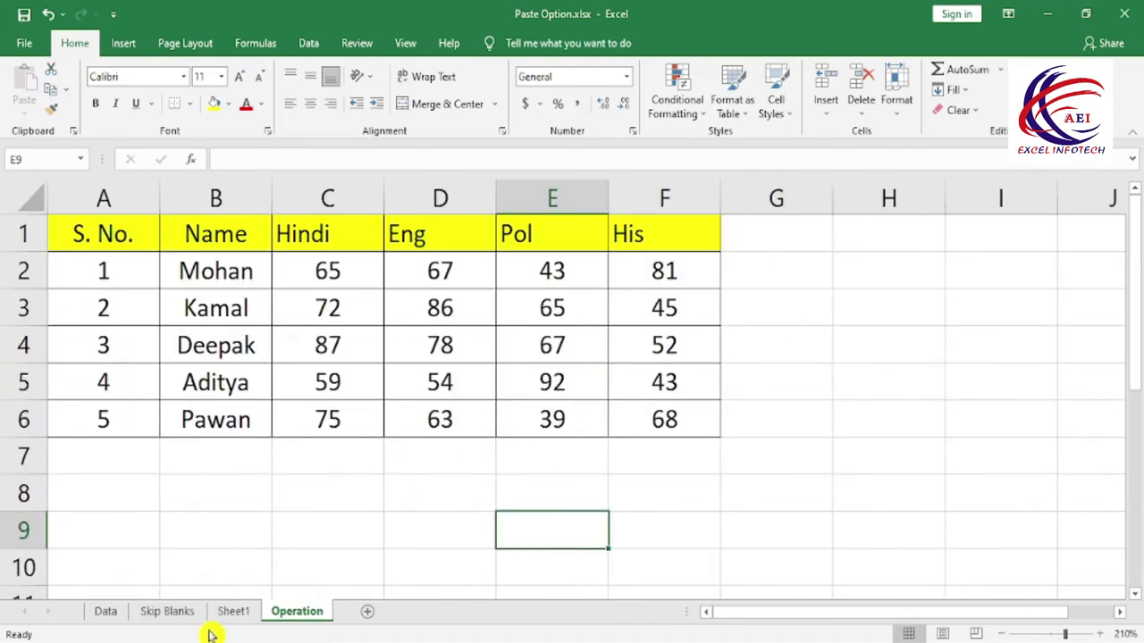
left_click(233, 613)
left_click(865, 117)
left_click(899, 202)
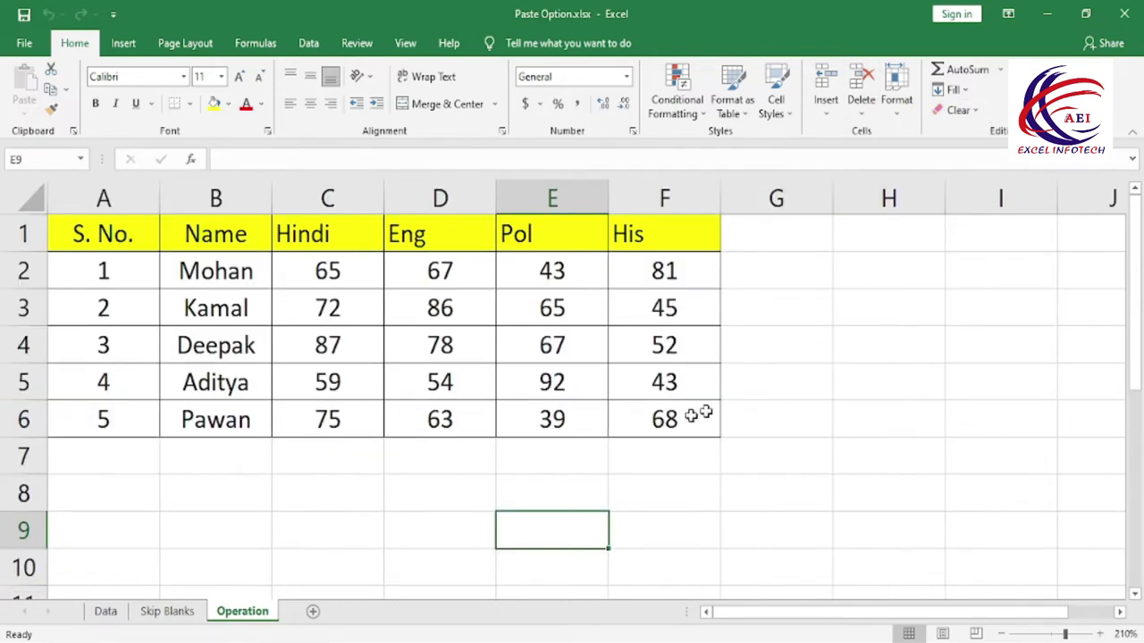
left_click(825, 111)
left_click(861, 111)
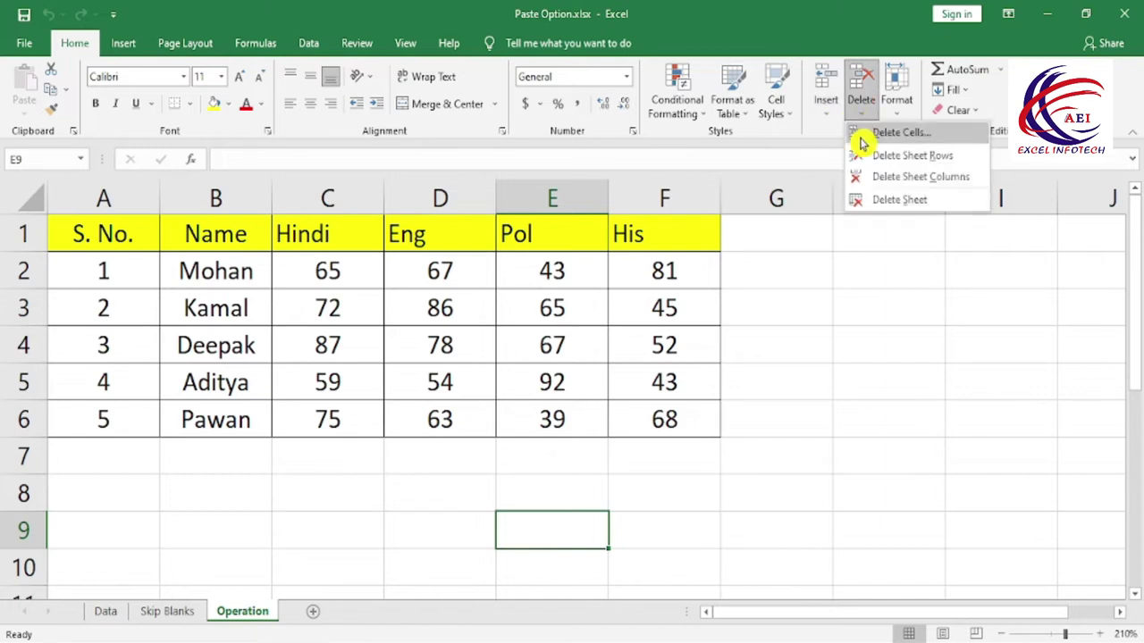
left_click(888, 307)
left_click(896, 99)
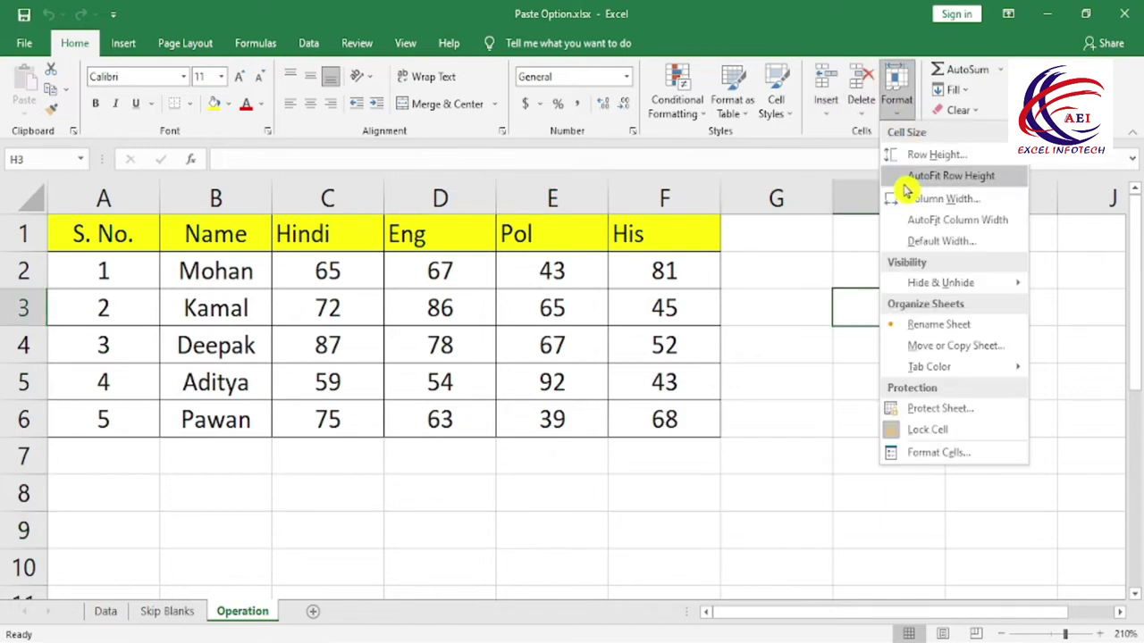
left_click(842, 262)
left_click(896, 98)
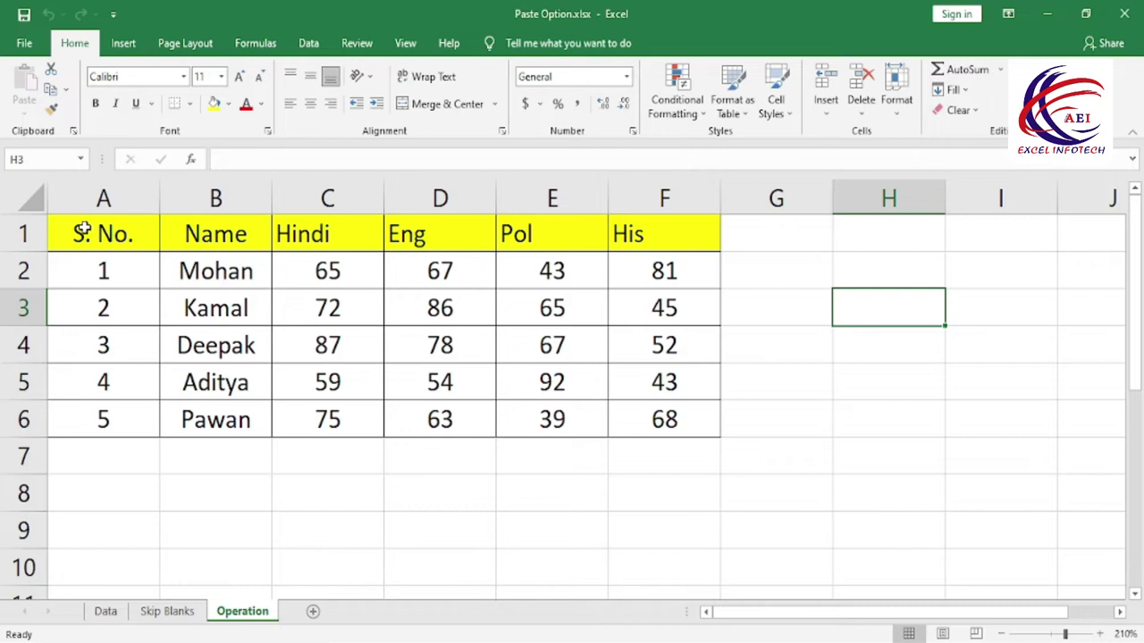
Step: Set the row height of the marks table A1:F6 to 20
left_click_drag(81, 230, 672, 429)
key("ctrl+c")
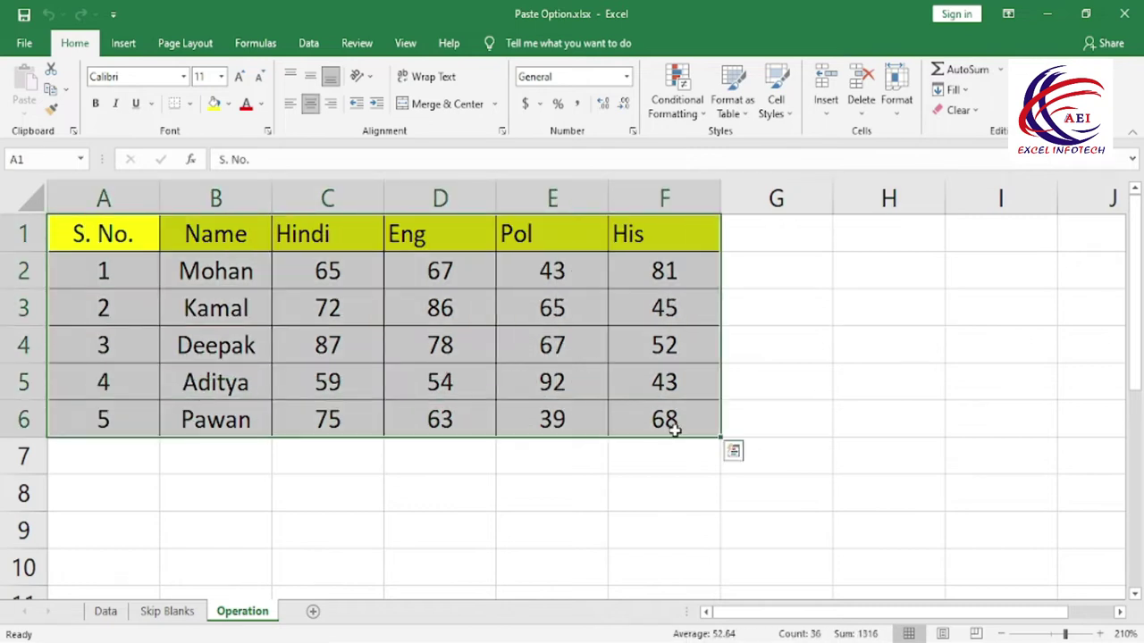
left_click(902, 117)
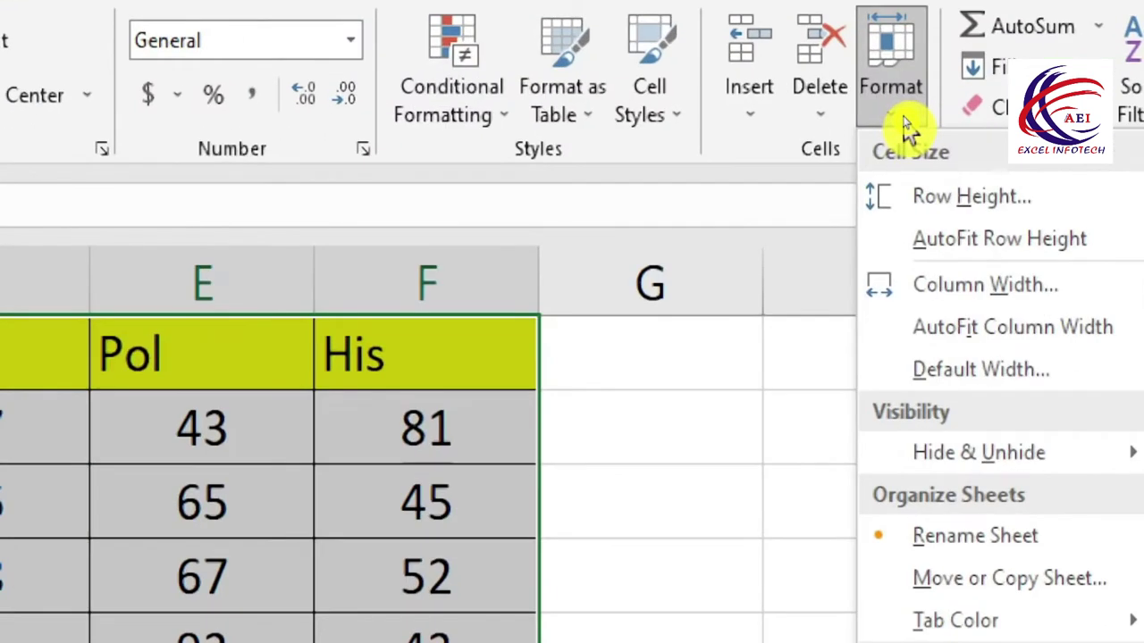
left_click(956, 154)
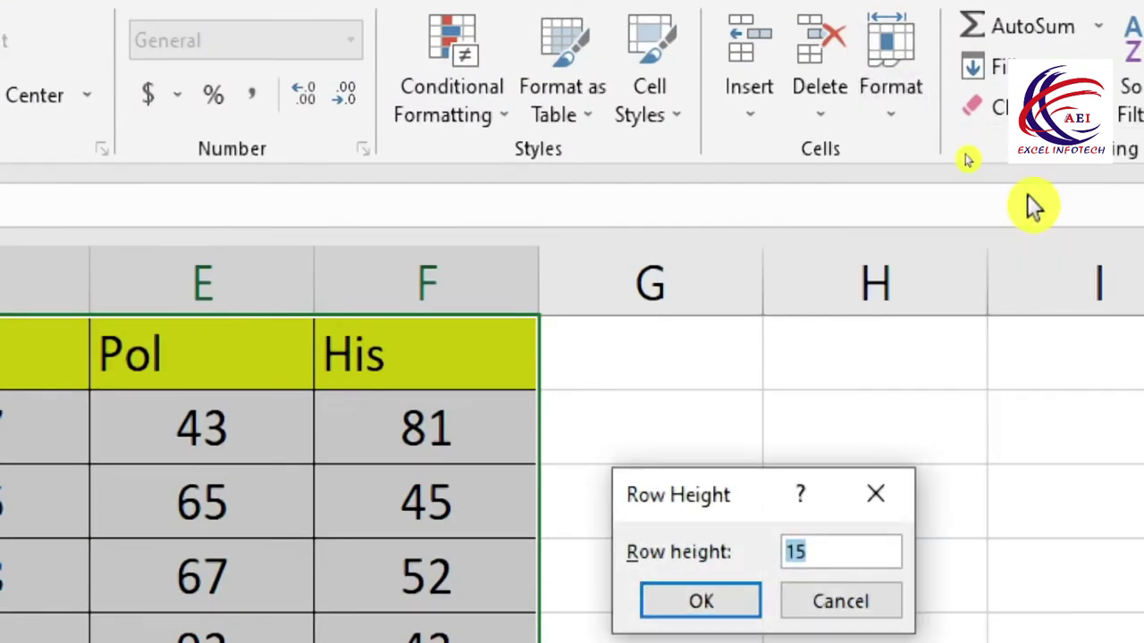
left_click_drag(685, 489, 648, 303)
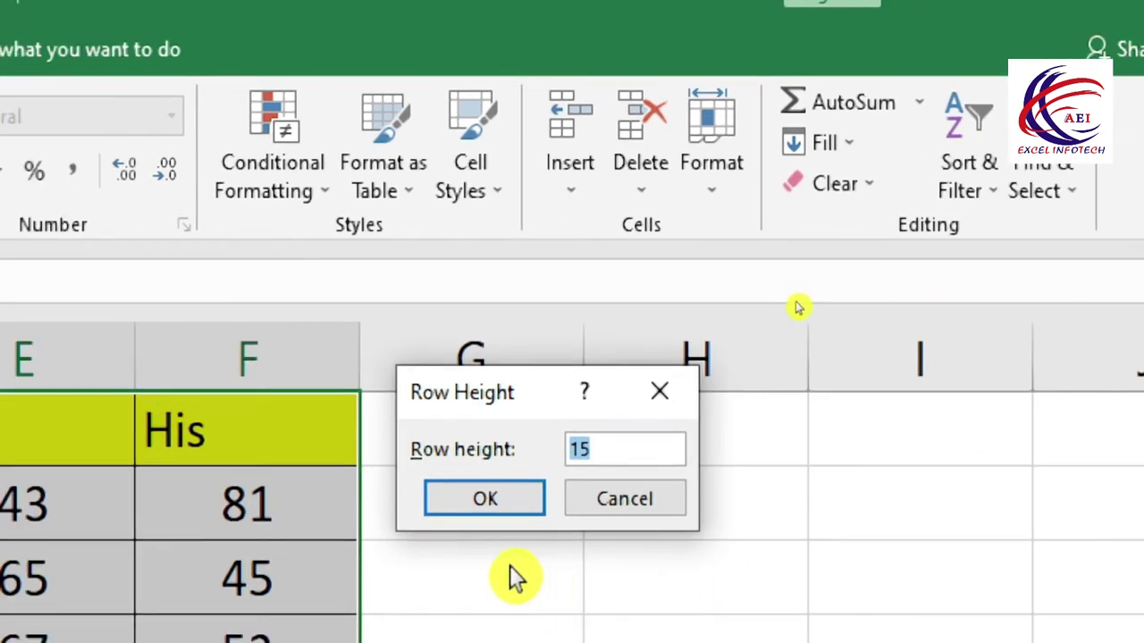
type("20")
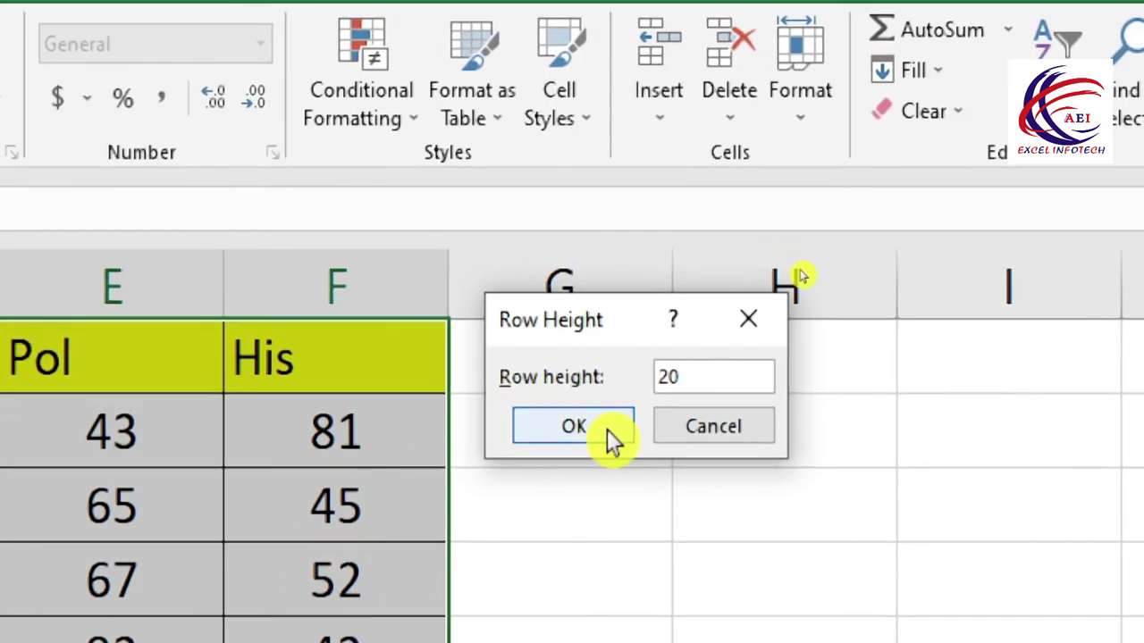
left_click(518, 498)
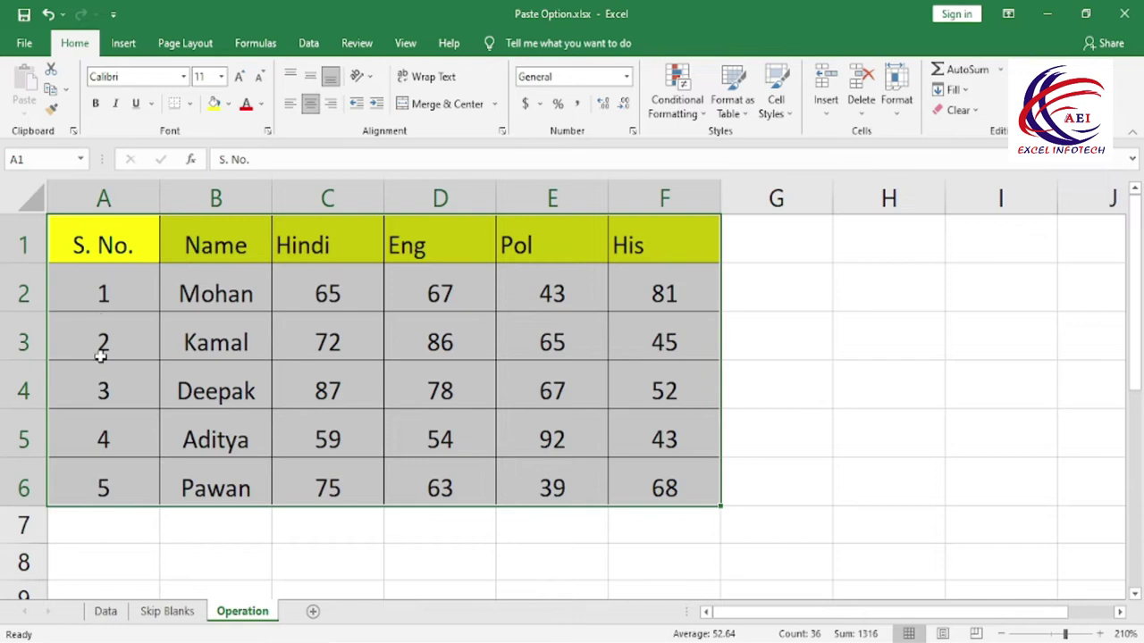
key("ctrl+v")
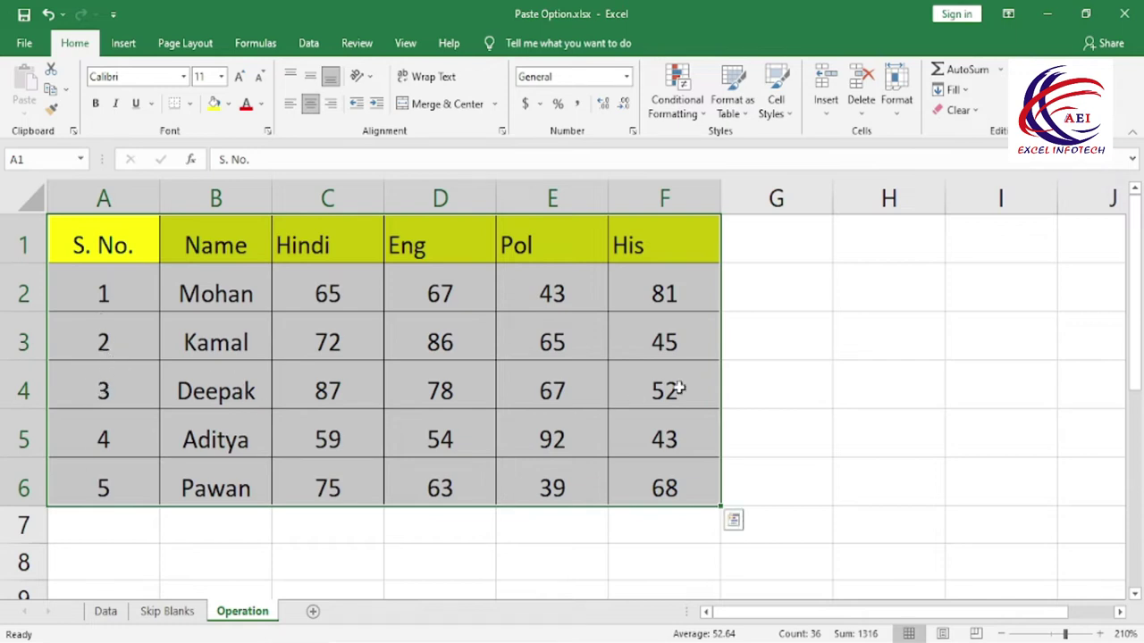
Step: Reselect the marks table and auto-fit its row heights back to compact size
scroll(703, 463, "down", 3)
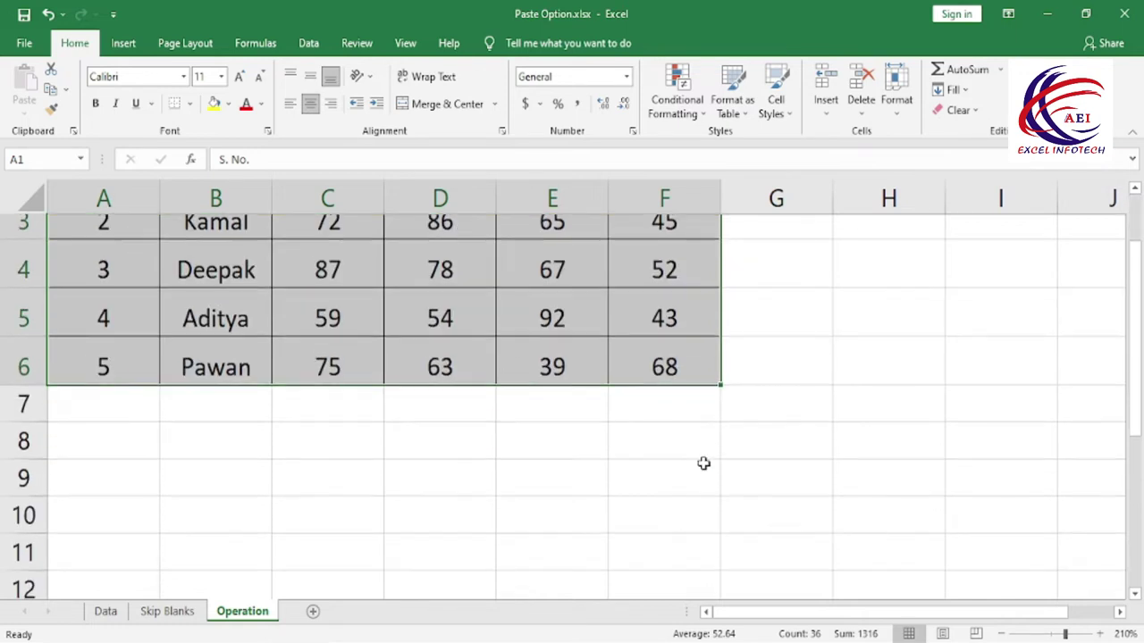
left_click(404, 414)
key("Left")
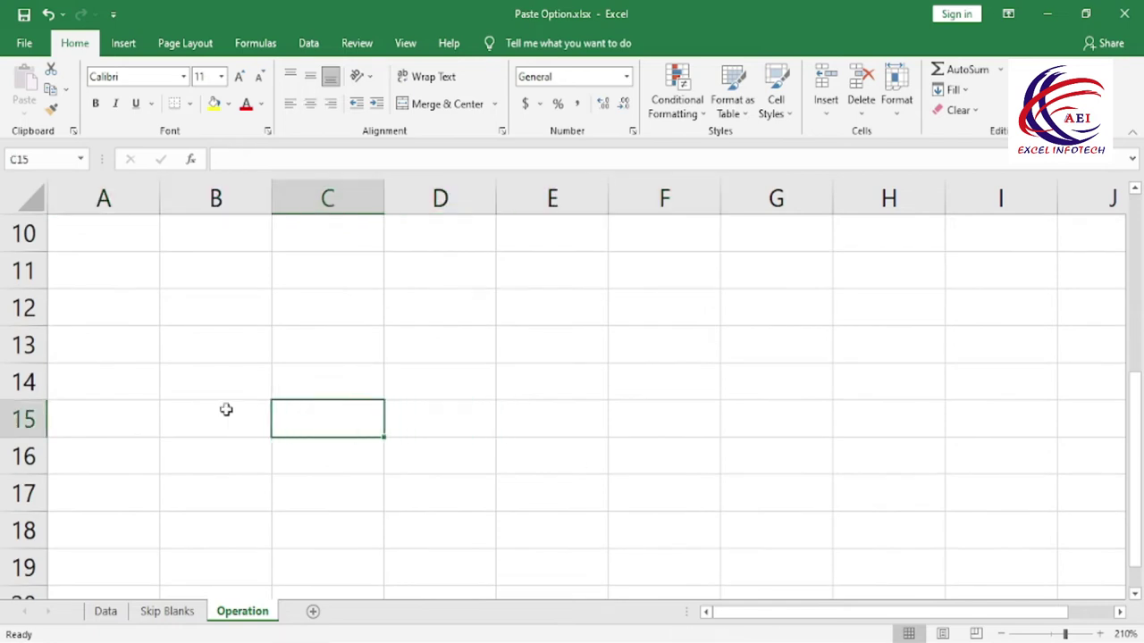
key("Left")
scroll(284, 411, "up", 2)
scroll(288, 412, "up", 1)
scroll(289, 413, "up", 1)
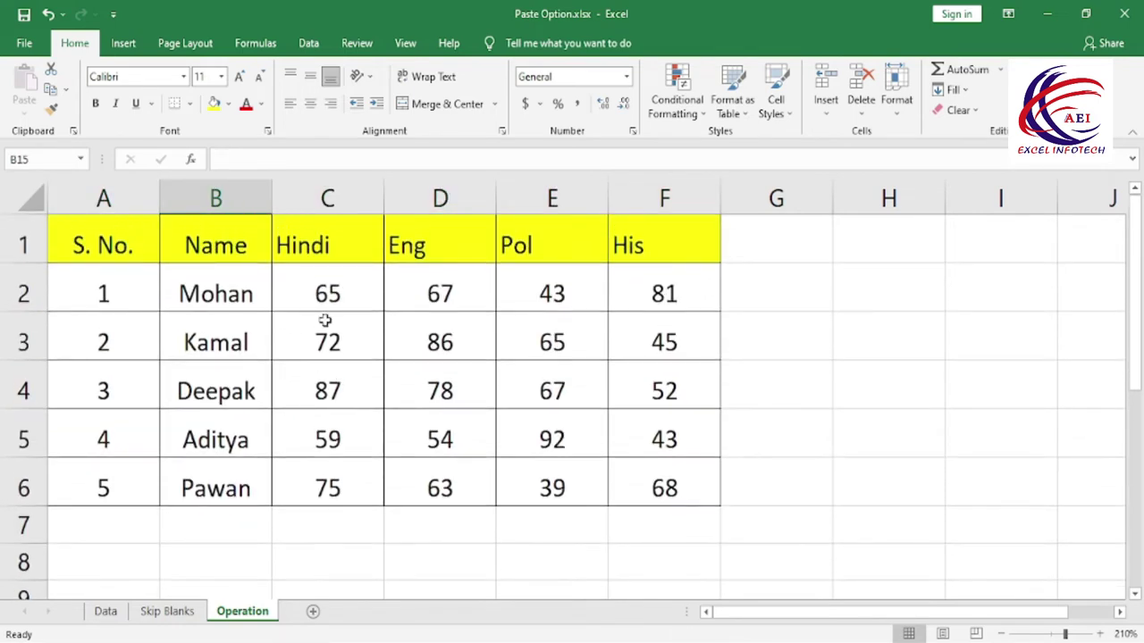
scroll(339, 411, "down", 2)
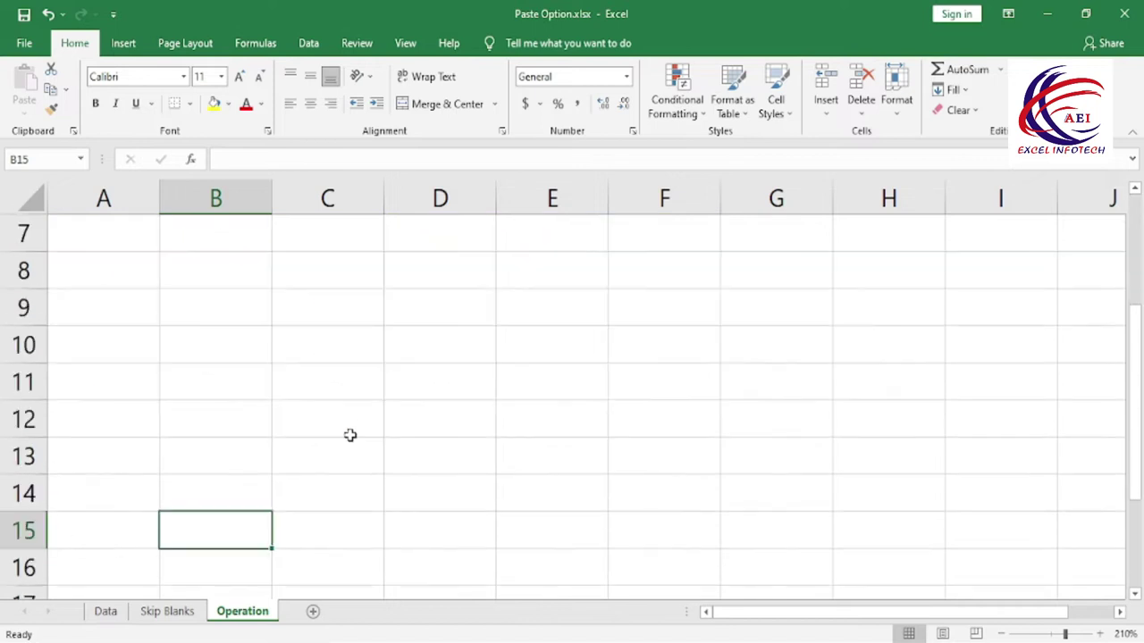
left_click(362, 426)
left_click(333, 369)
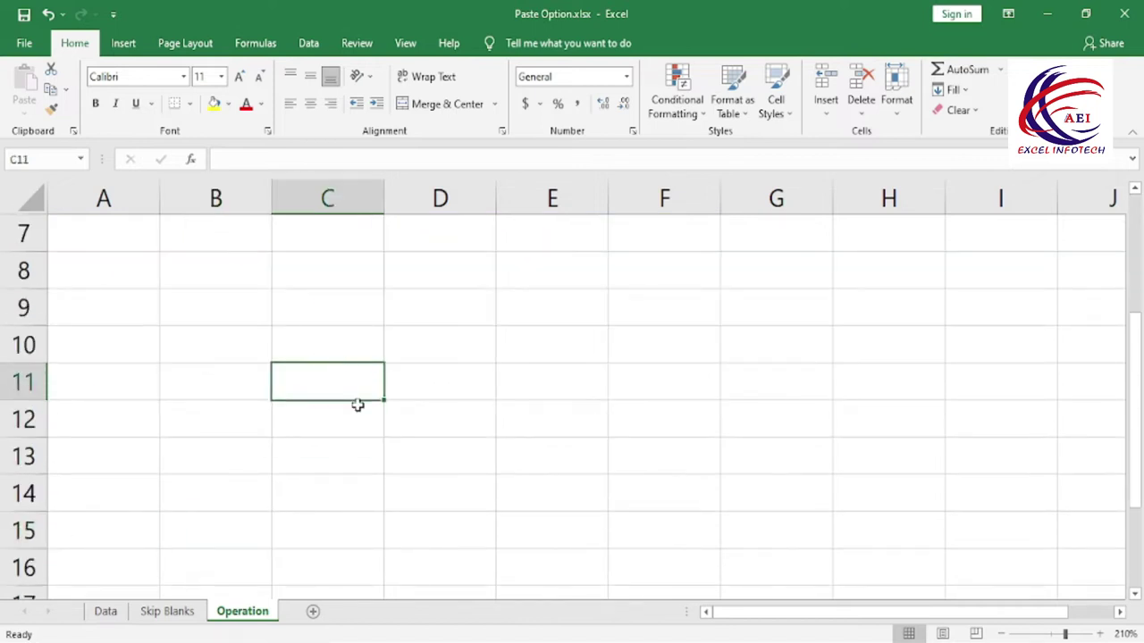
scroll(366, 411, "up", 2)
left_click_drag(130, 250, 657, 492)
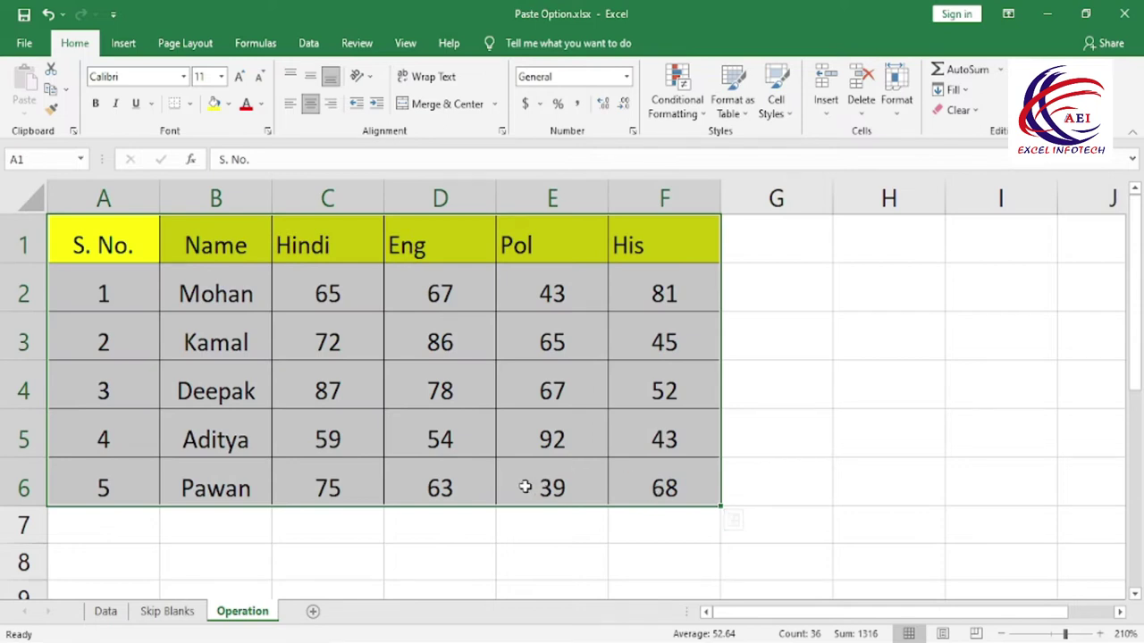
left_click(898, 99)
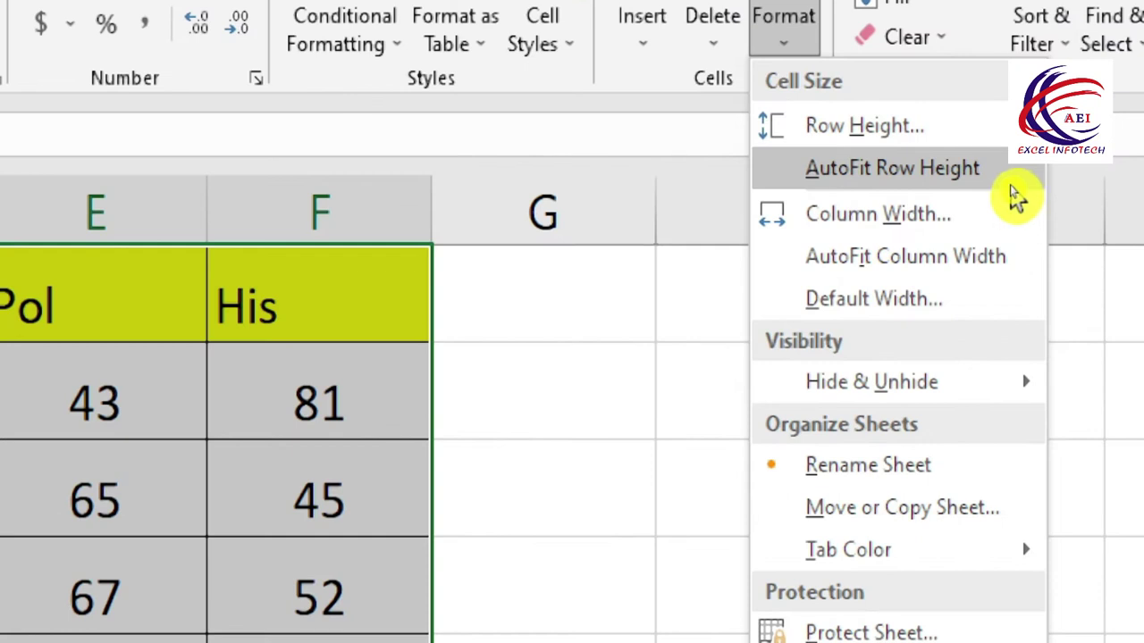
left_click(949, 172)
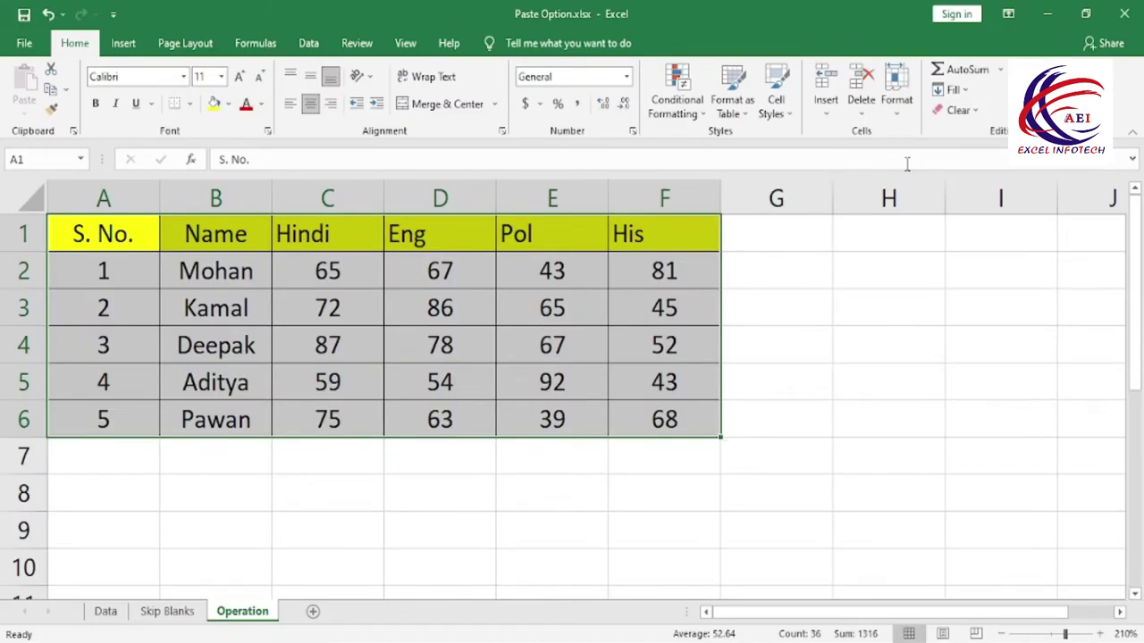
Step: Set the width of columns A–F to 10
left_click(897, 112)
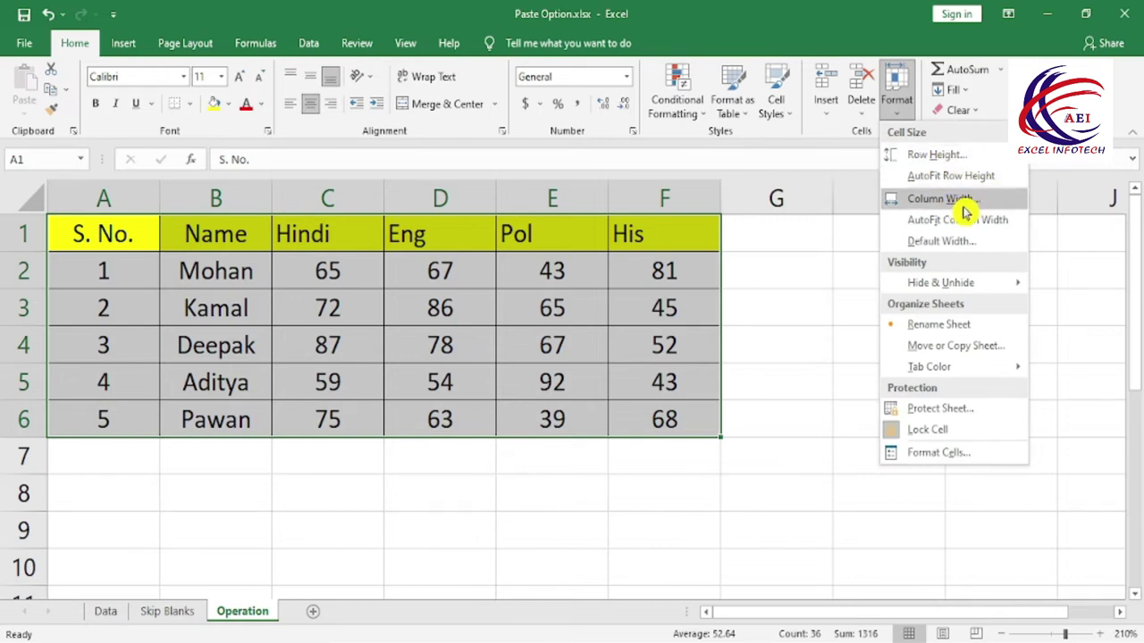
left_click(964, 211)
left_click_drag(806, 229, 811, 330)
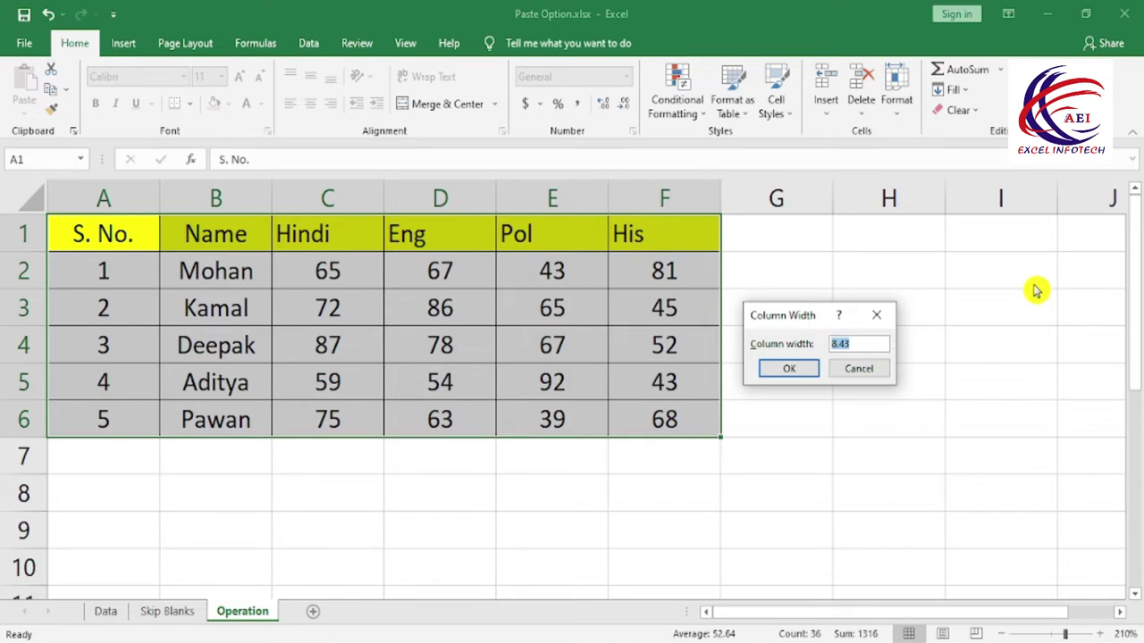
type("10")
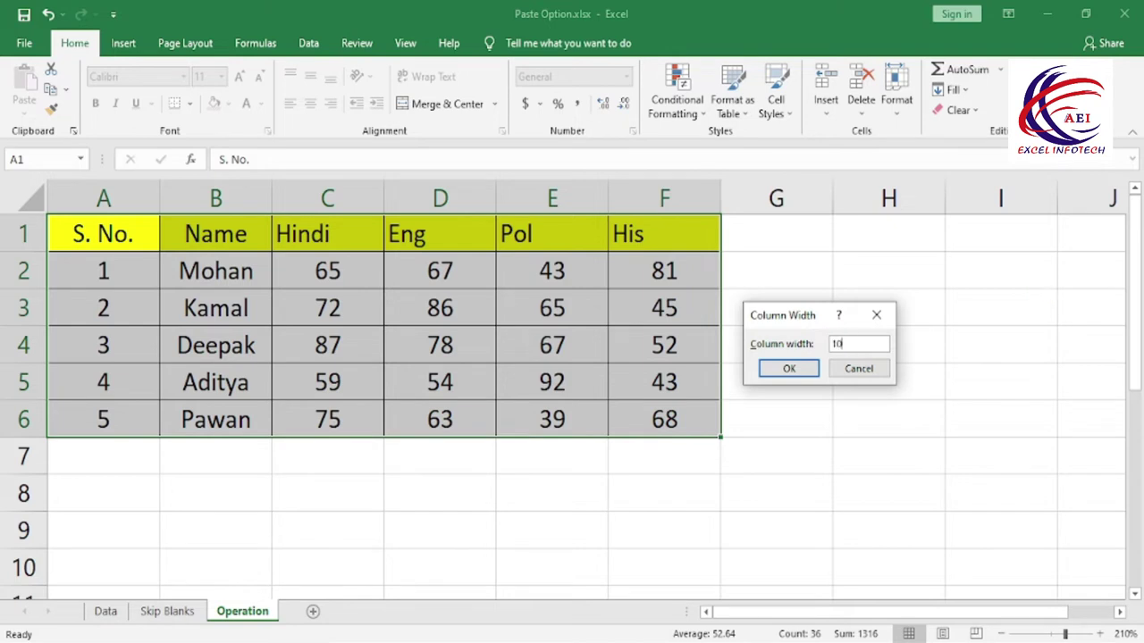
left_click(787, 369)
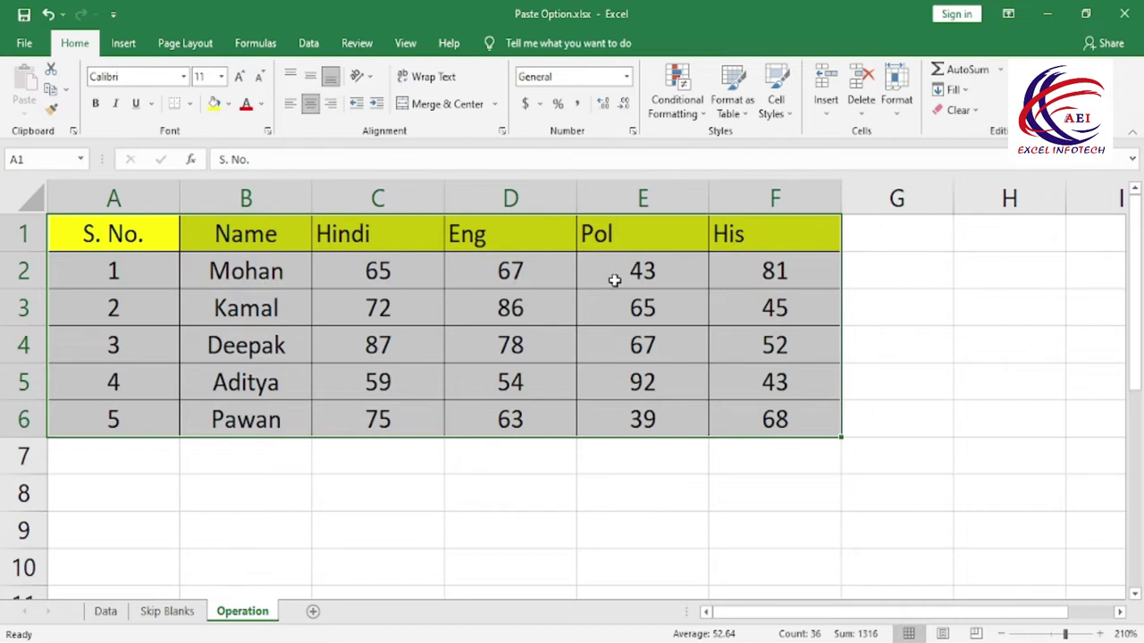
Step: Auto-fit columns A–F to their contents, then drag the Hindi column C wider
left_click(898, 98)
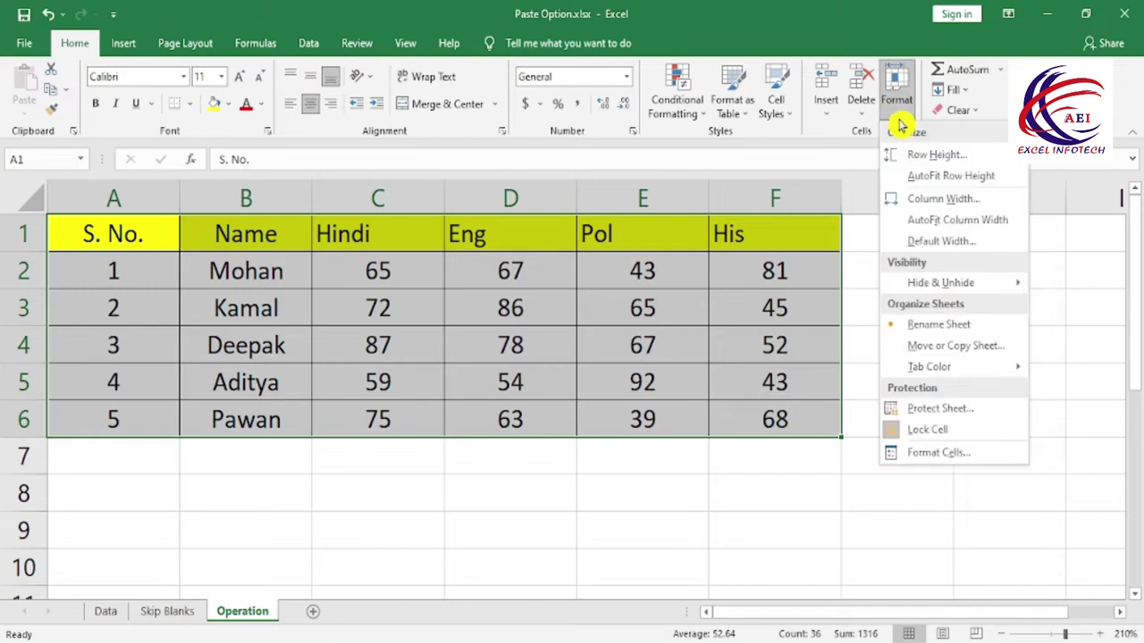
left_click(965, 231)
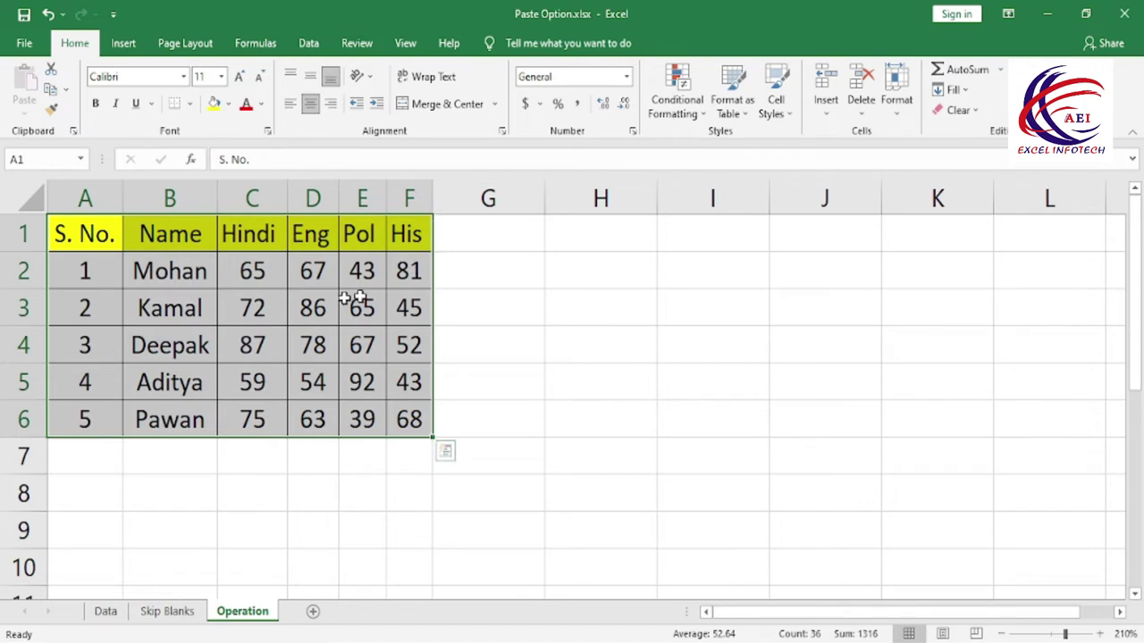
left_click_drag(234, 227, 250, 419)
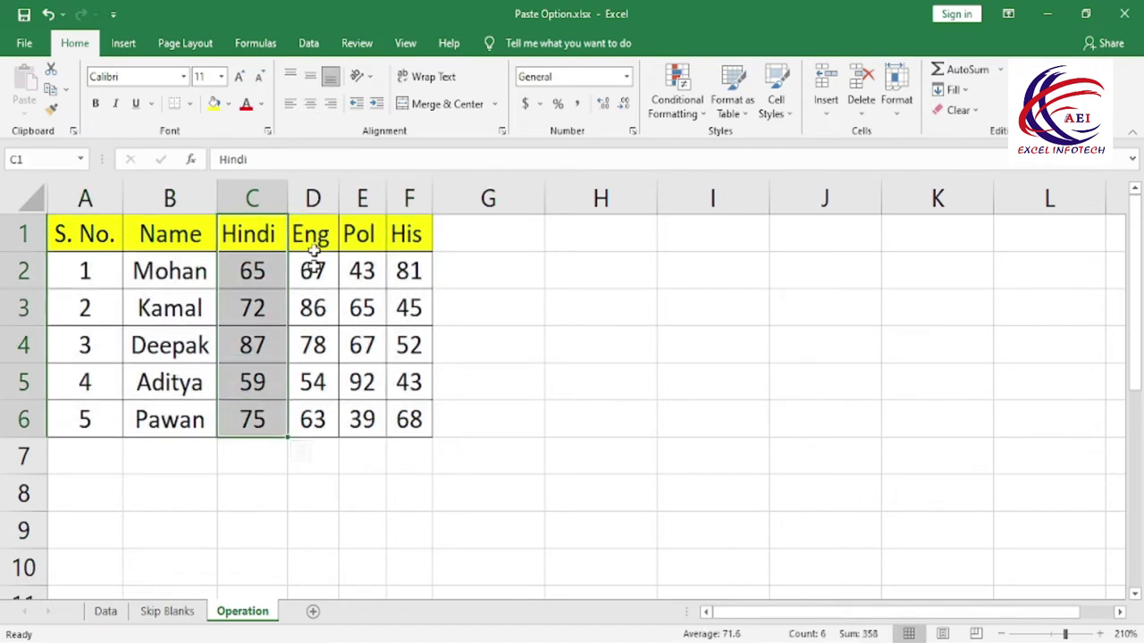
left_click_drag(314, 239, 312, 416)
left_click_drag(356, 239, 371, 362)
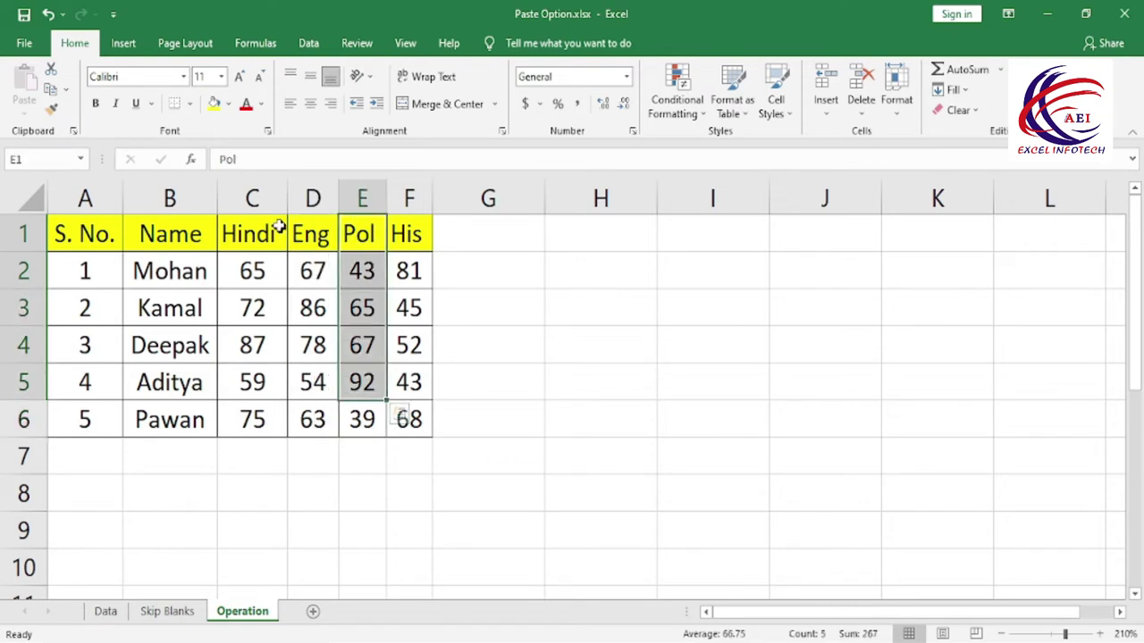
left_click_drag(286, 209, 489, 202)
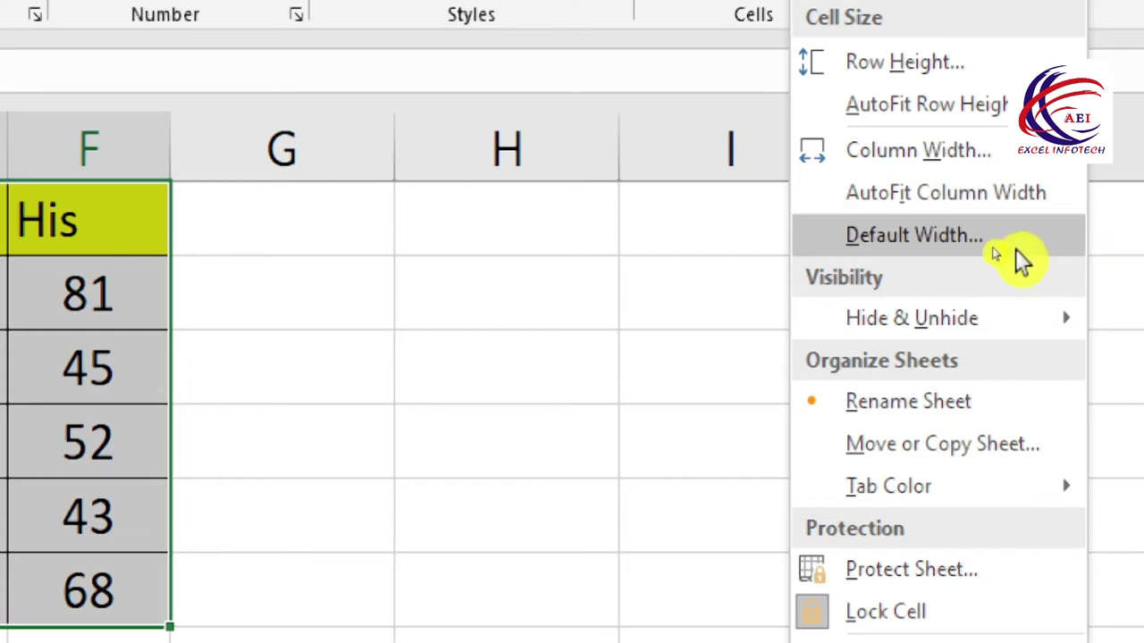
Step: Keep the default column width at 8.43, then bring up the Hide & Unhide options
left_click(1008, 237)
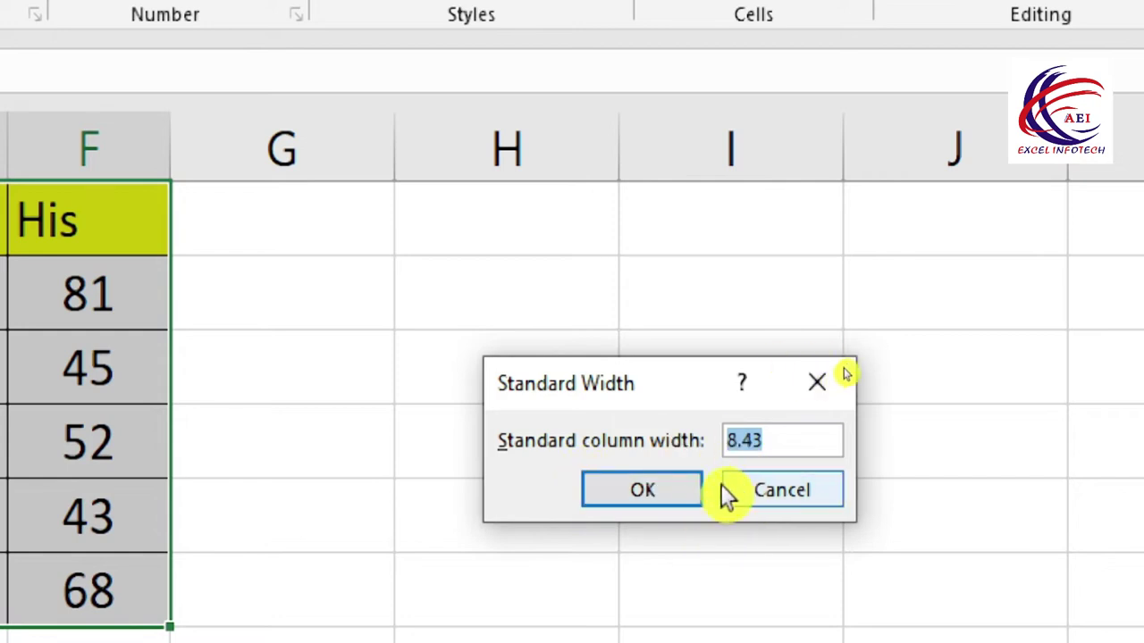
left_click(650, 495)
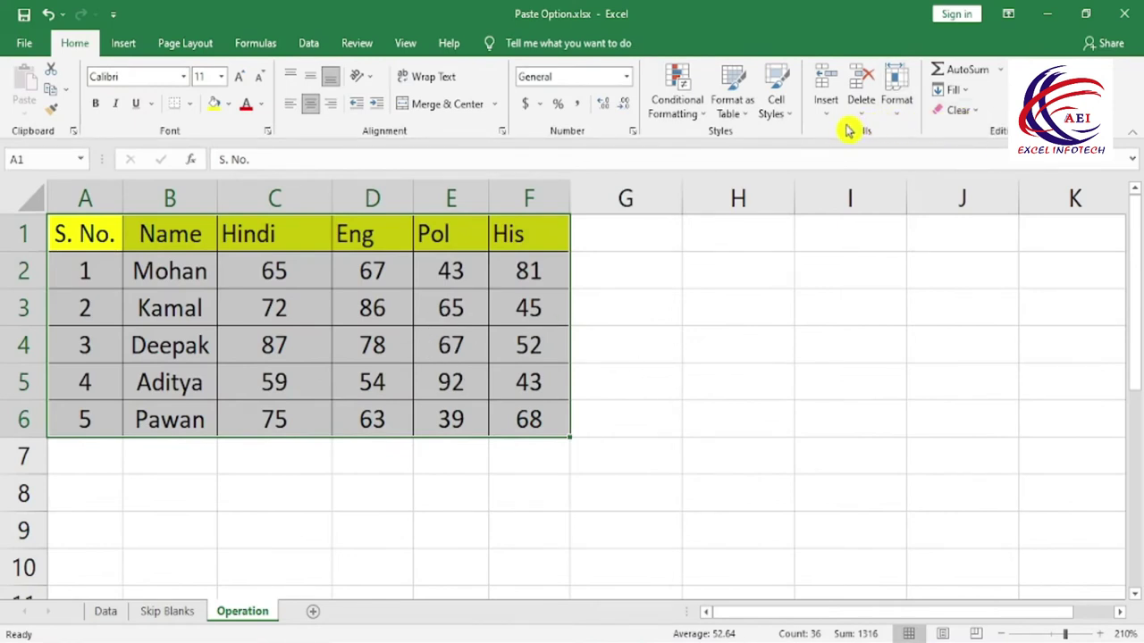
left_click(895, 113)
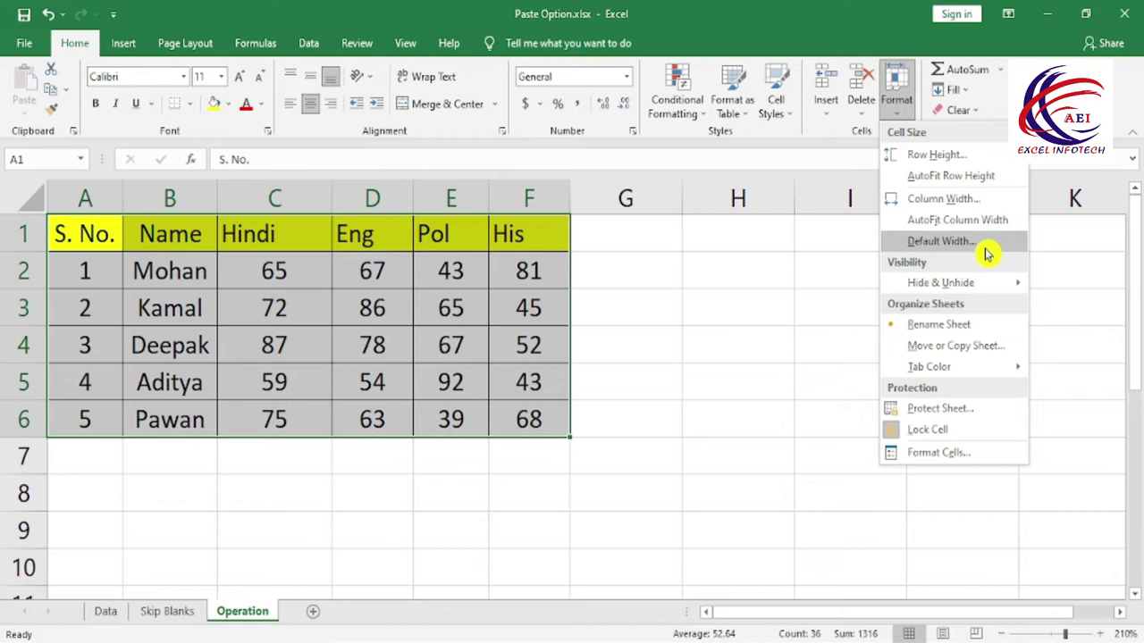
left_click(896, 107)
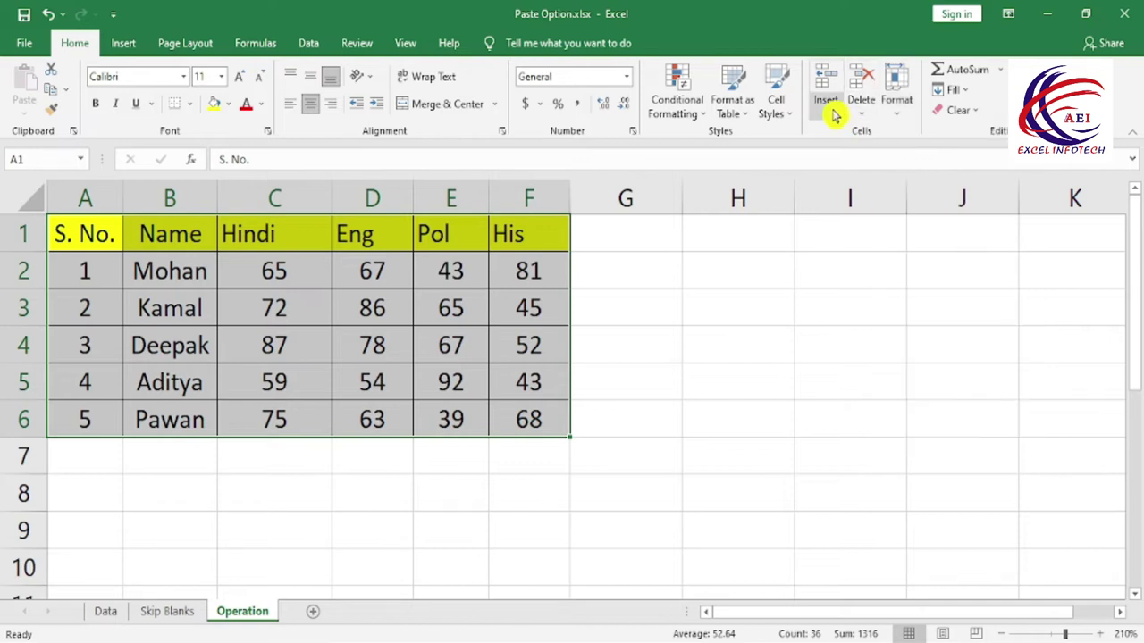
left_click(899, 115)
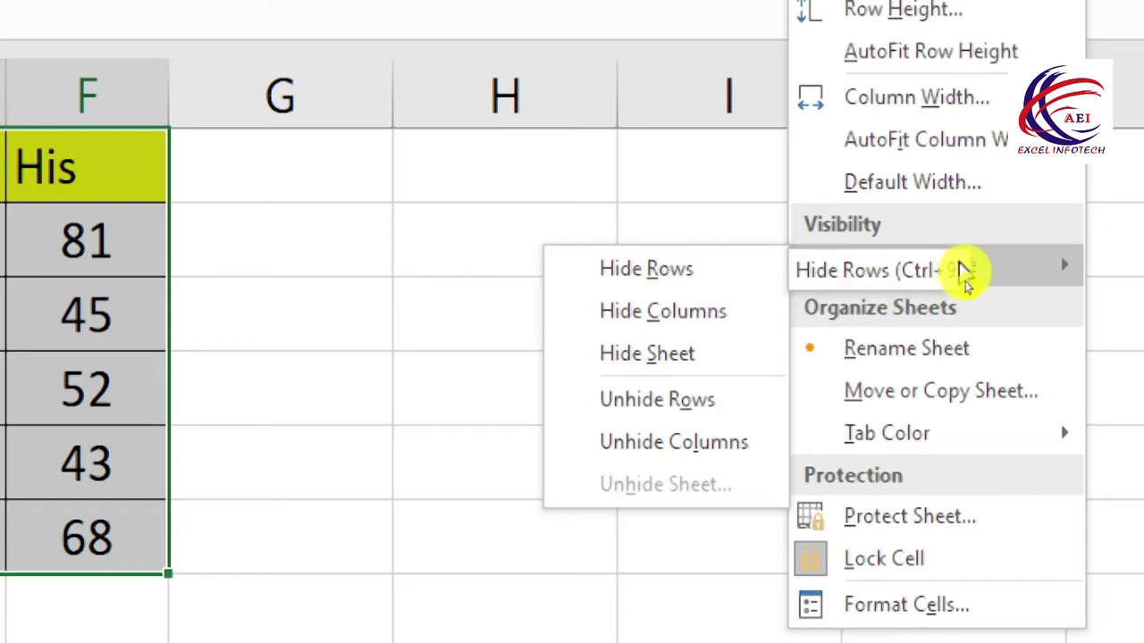
Step: Hide the rows of the marks table
left_click(693, 272)
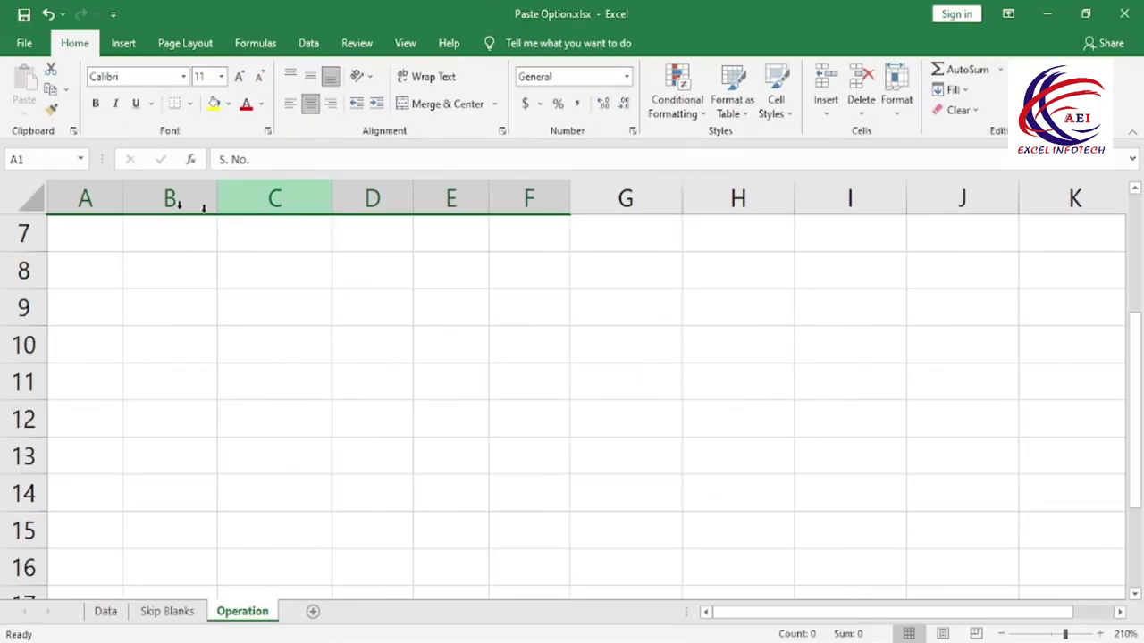
scroll(209, 322, "down", 1)
scroll(209, 321, "up", 1)
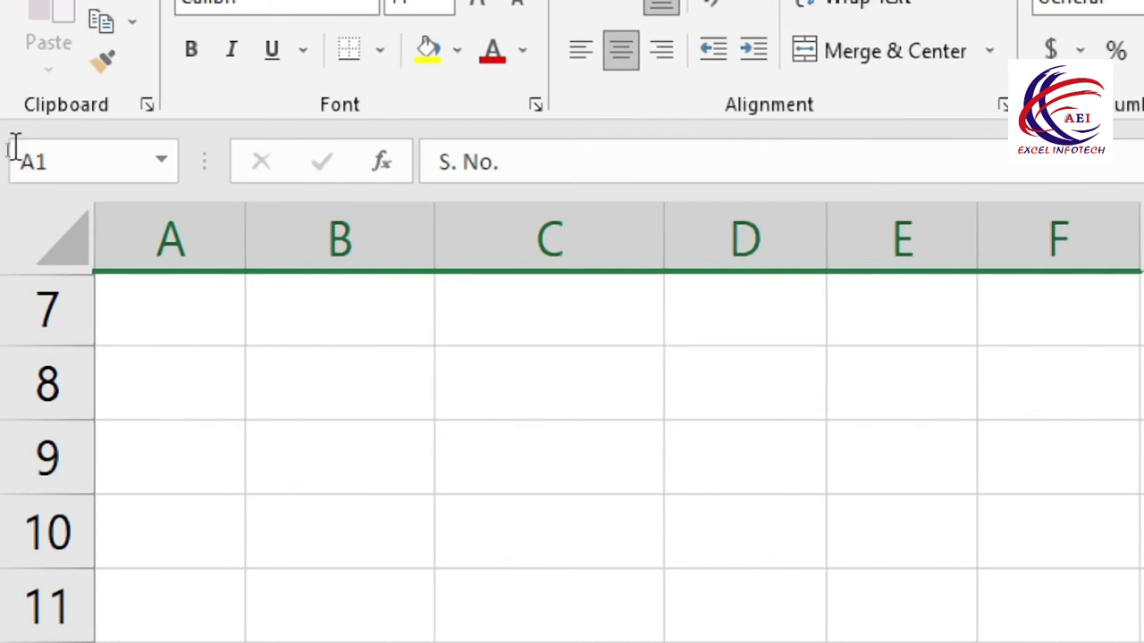
left_click(176, 397)
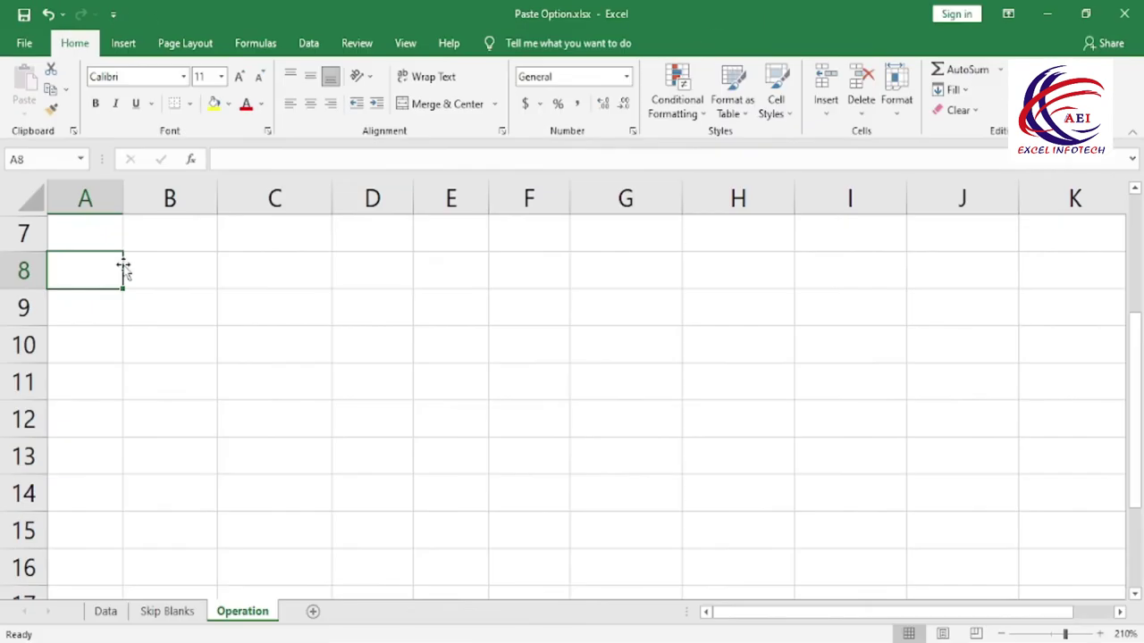
left_click(285, 347)
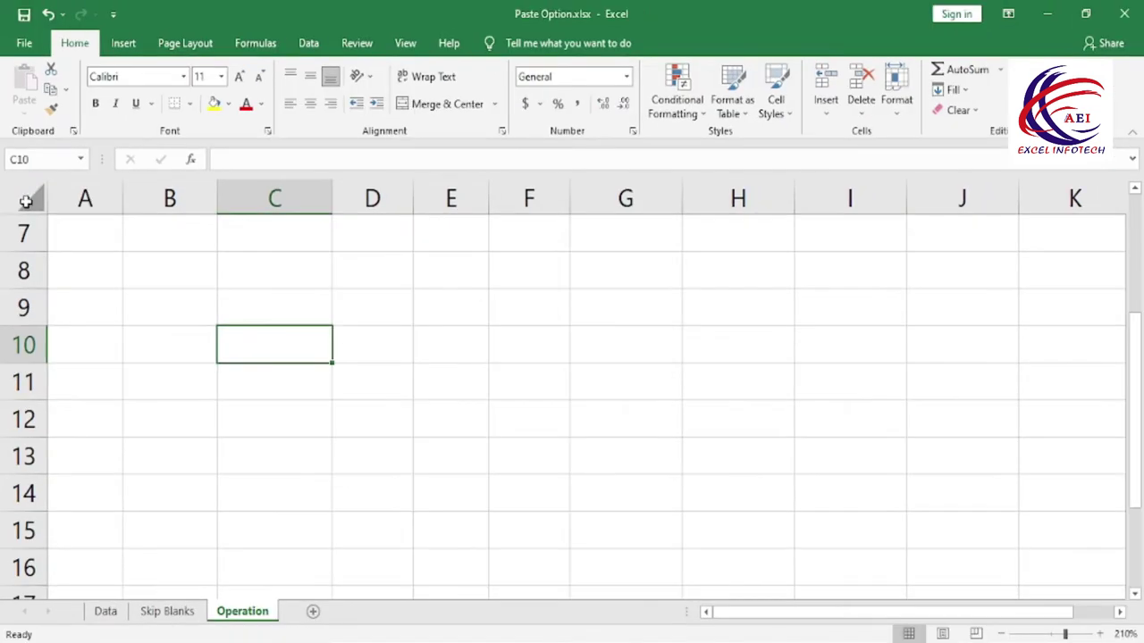
Step: Select the whole sheet and unhide rows 1–6, then deselect
left_click(25, 200)
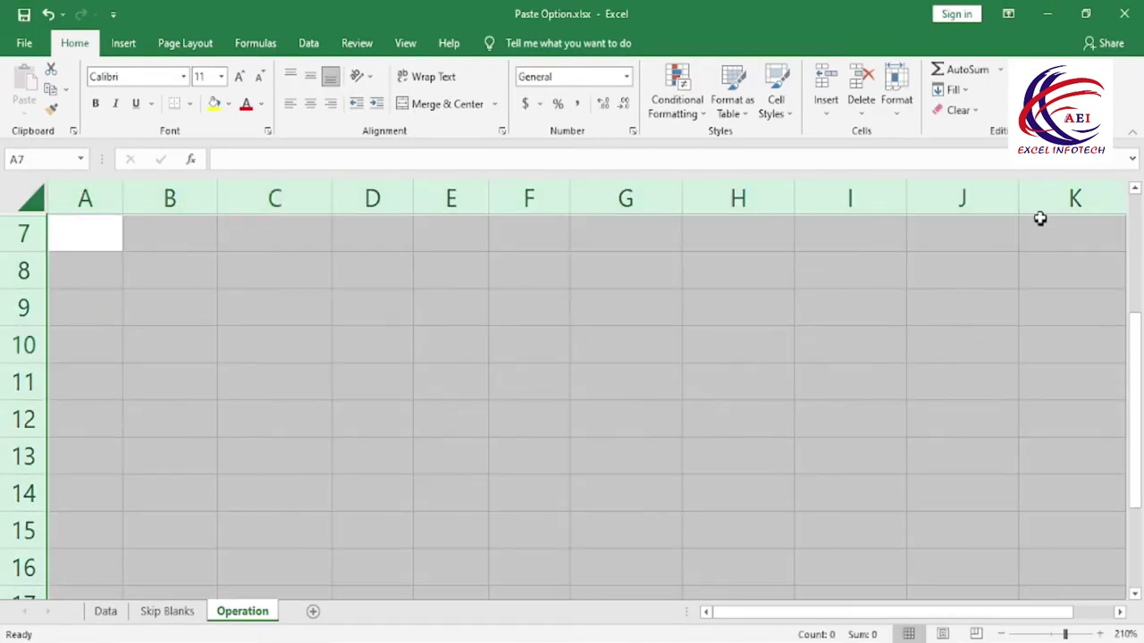
left_click(902, 116)
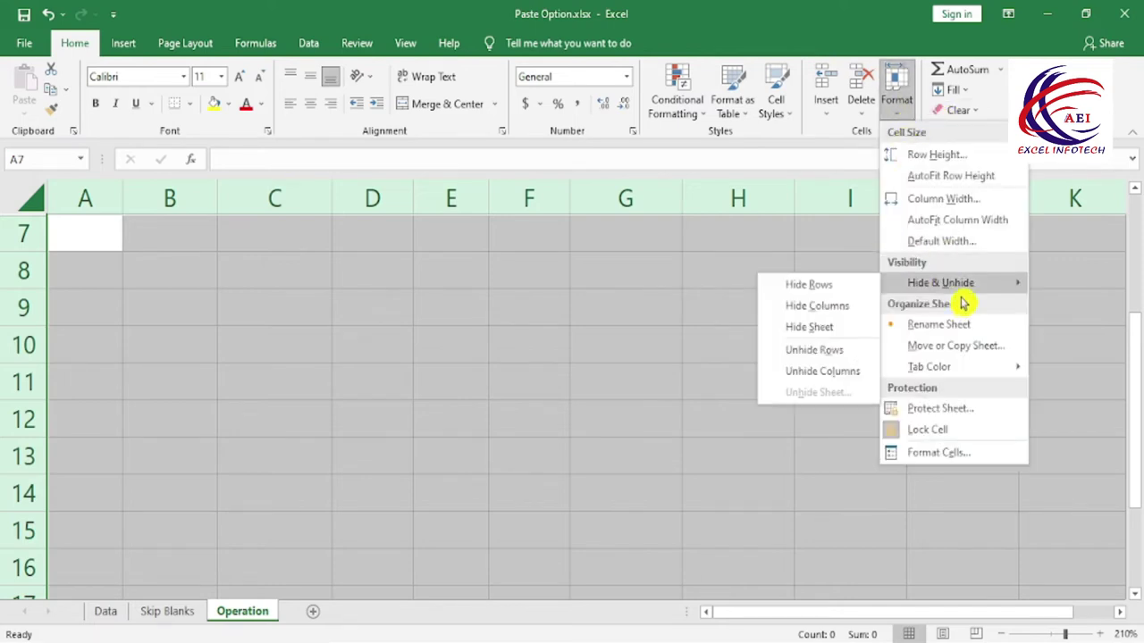
mouse_move(1027, 217)
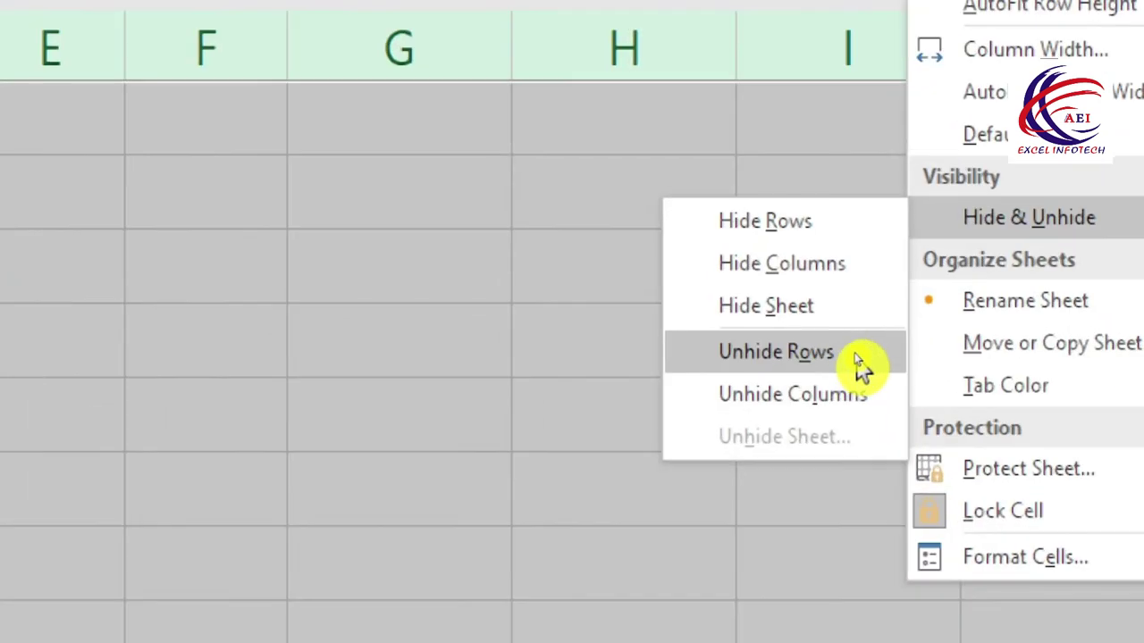
left_click(847, 352)
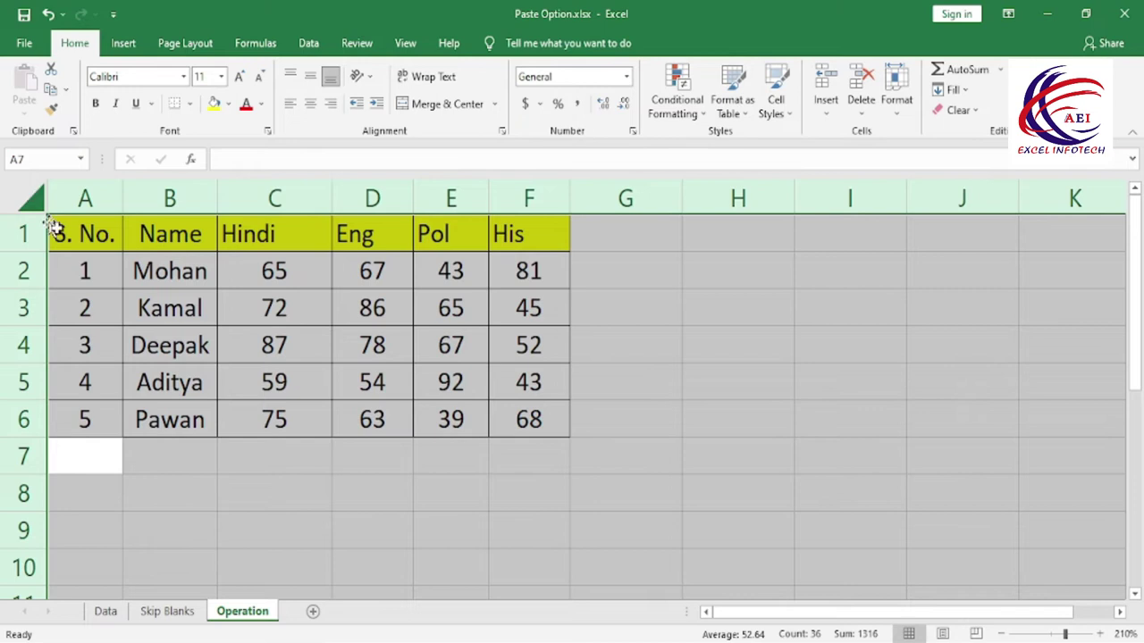
left_click(579, 361)
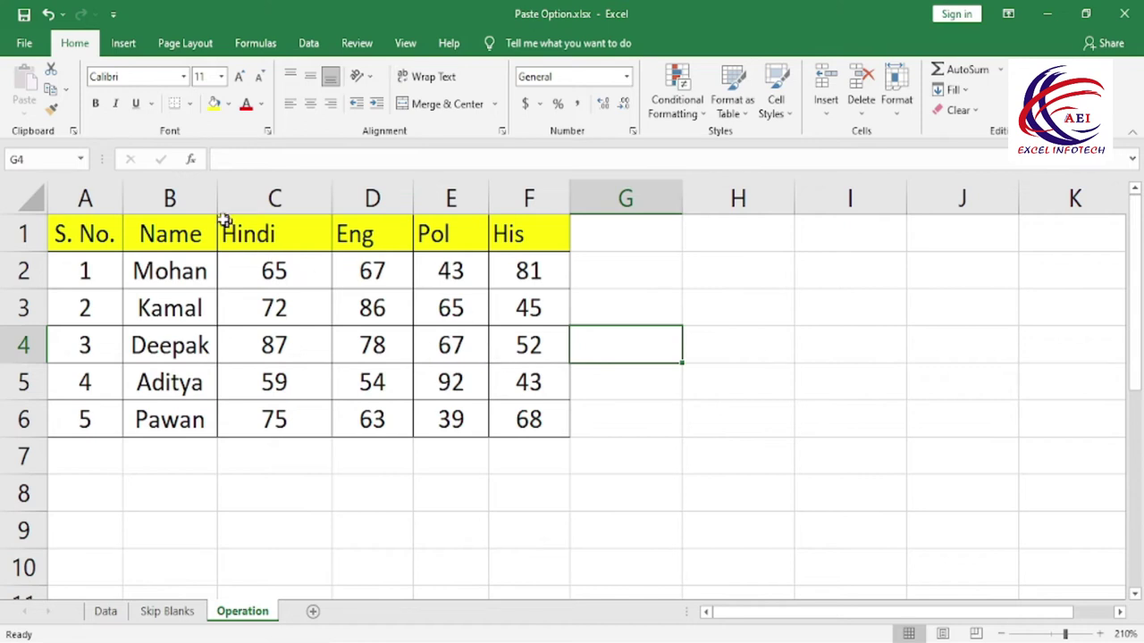
Step: Hide columns B through E (Name, Hindi, Eng, Pol)
left_click_drag(176, 192, 423, 198)
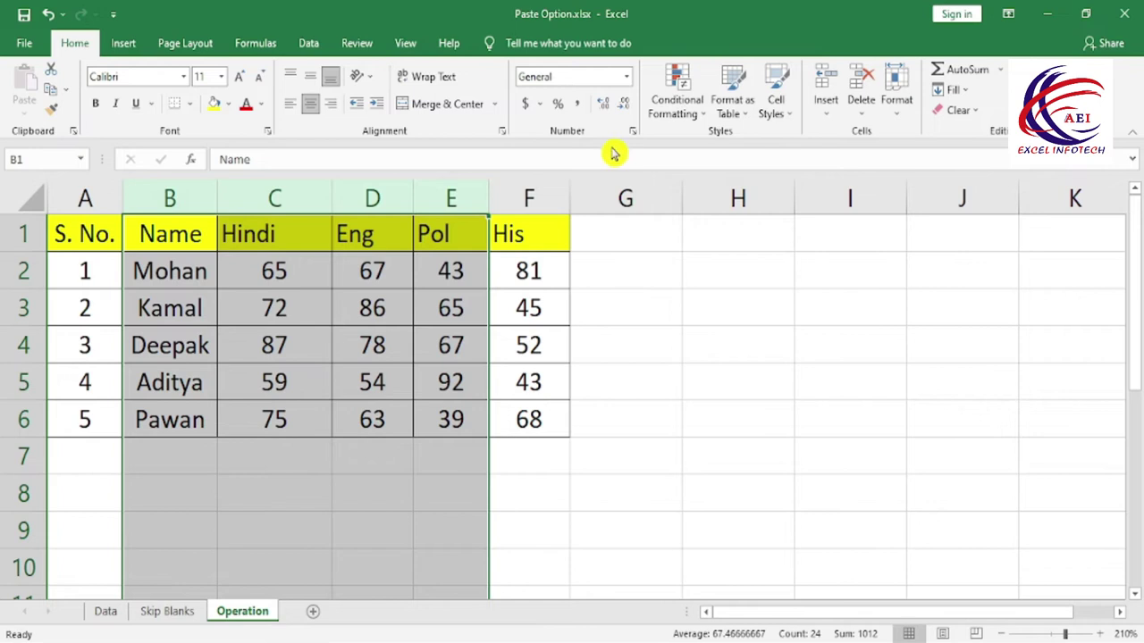
left_click(904, 115)
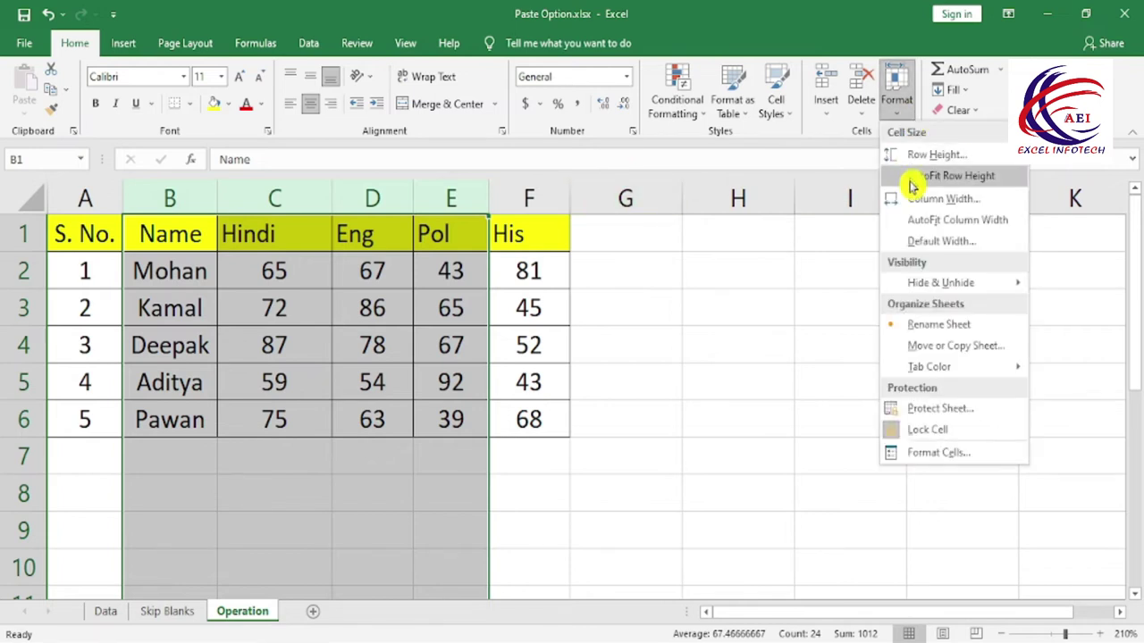
mouse_move(939, 282)
left_click(840, 311)
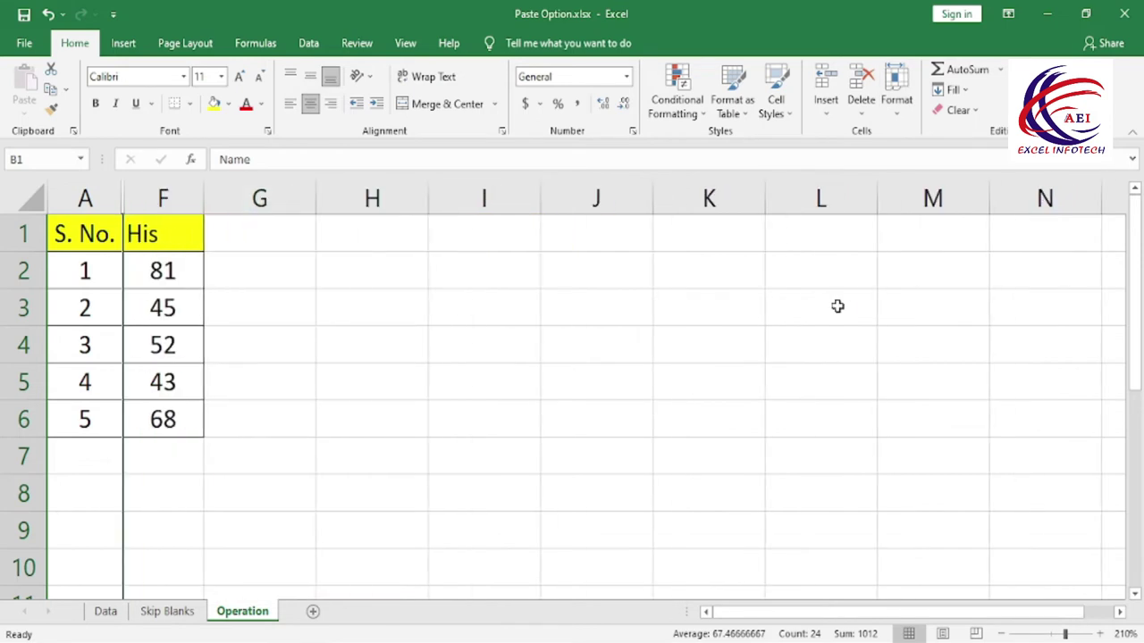
left_click(340, 339)
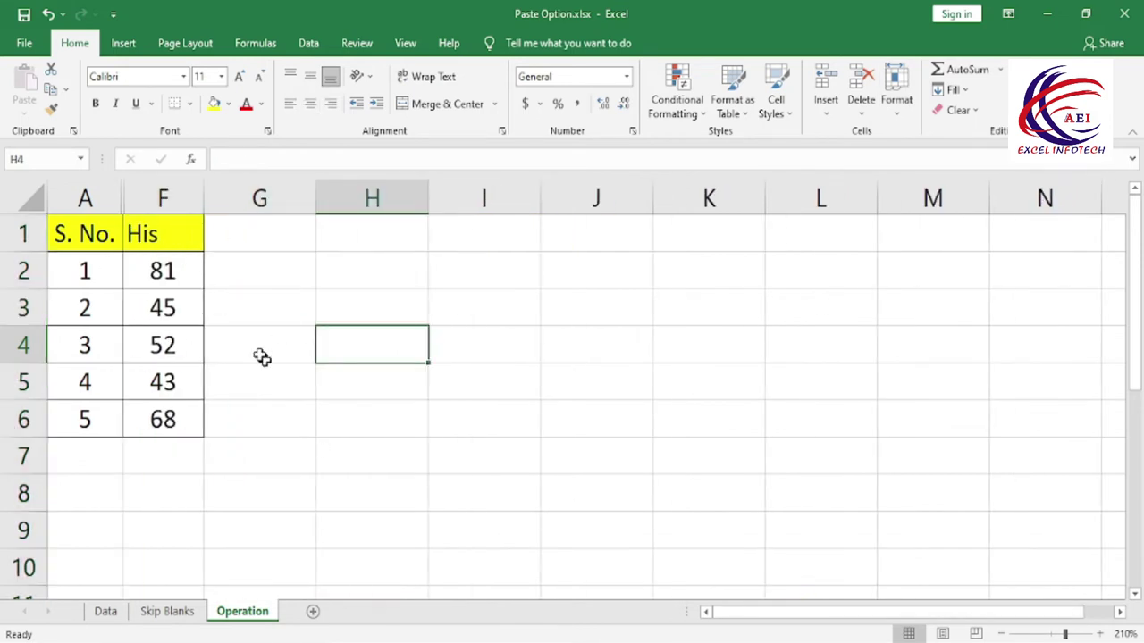
left_click_drag(89, 224, 85, 382)
left_click_drag(162, 234, 163, 419)
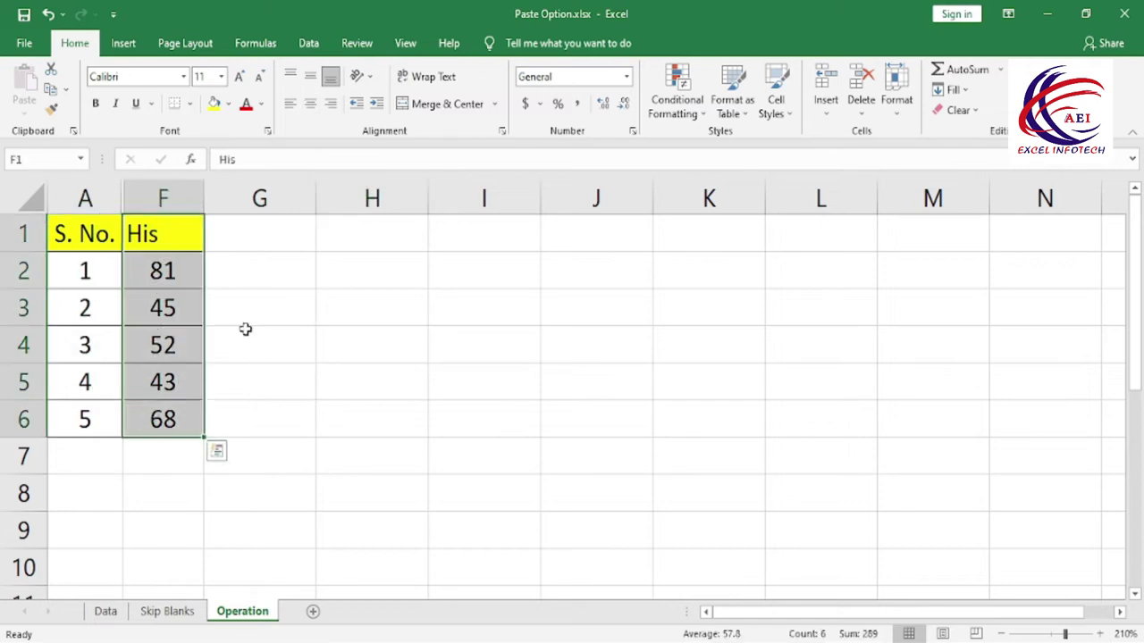
key("ctrl+c")
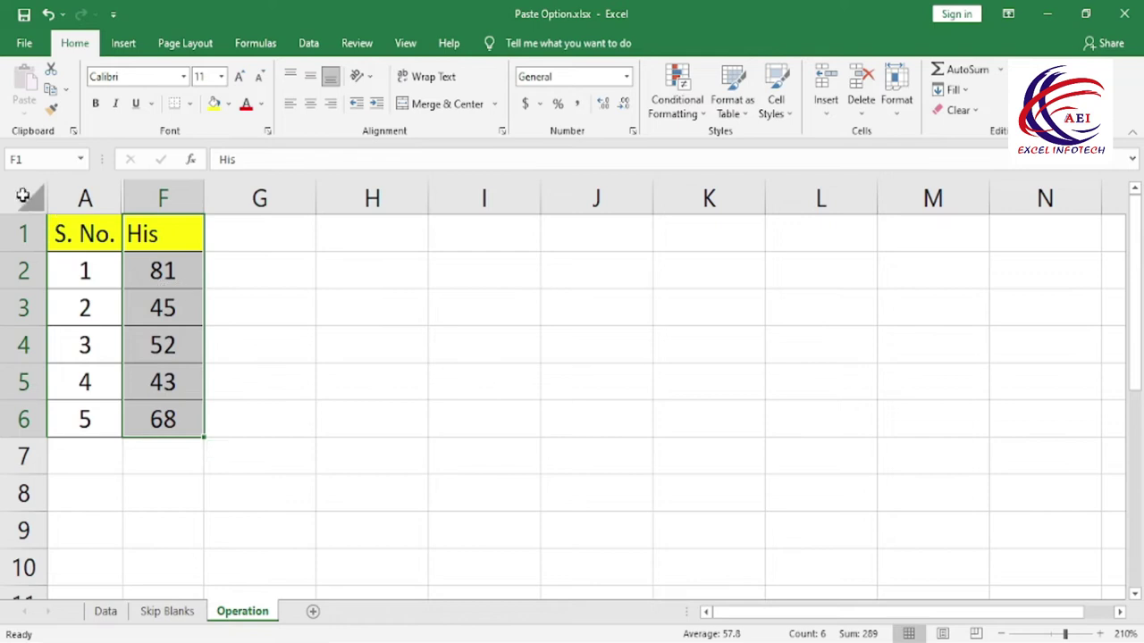
Step: Select the whole sheet and unhide columns B–E, then deselect
left_click(34, 199)
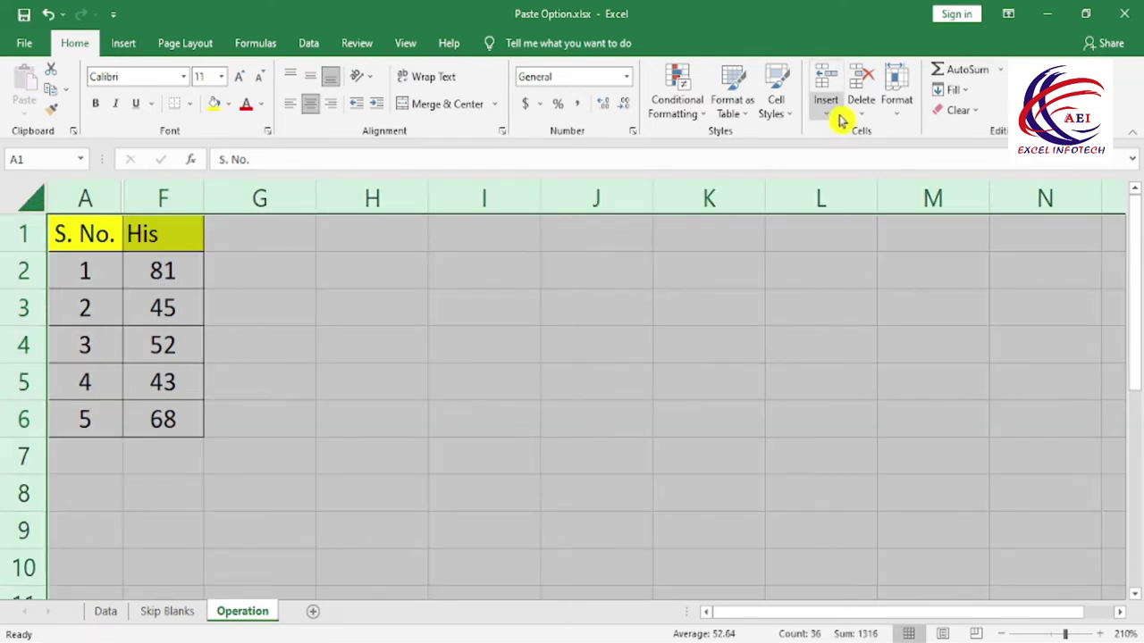
left_click(906, 120)
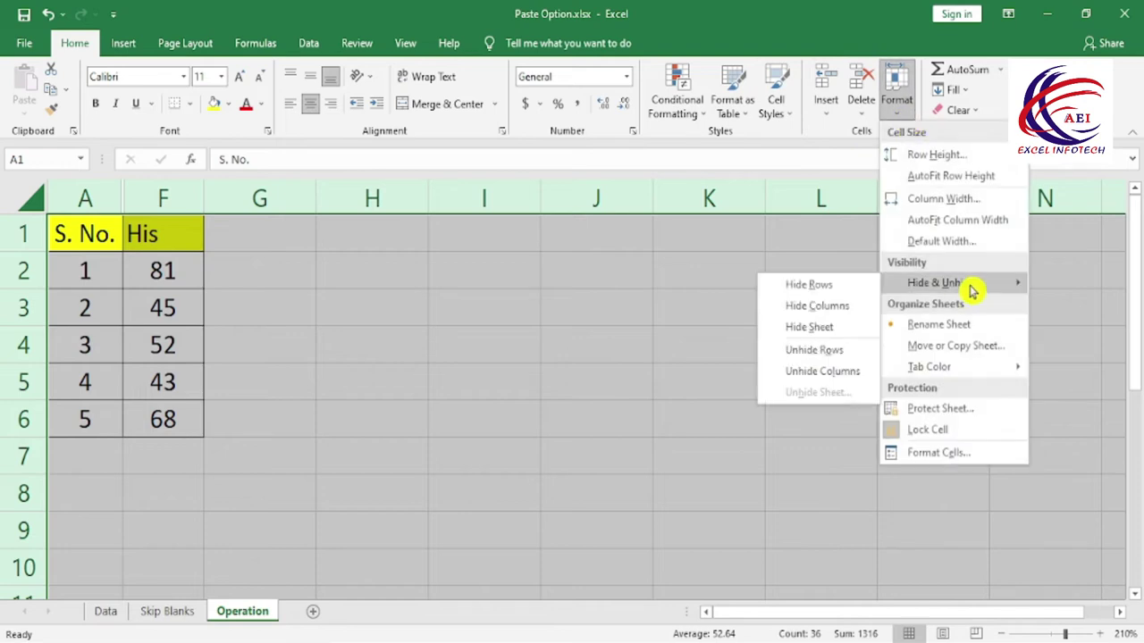
mouse_move(1028, 195)
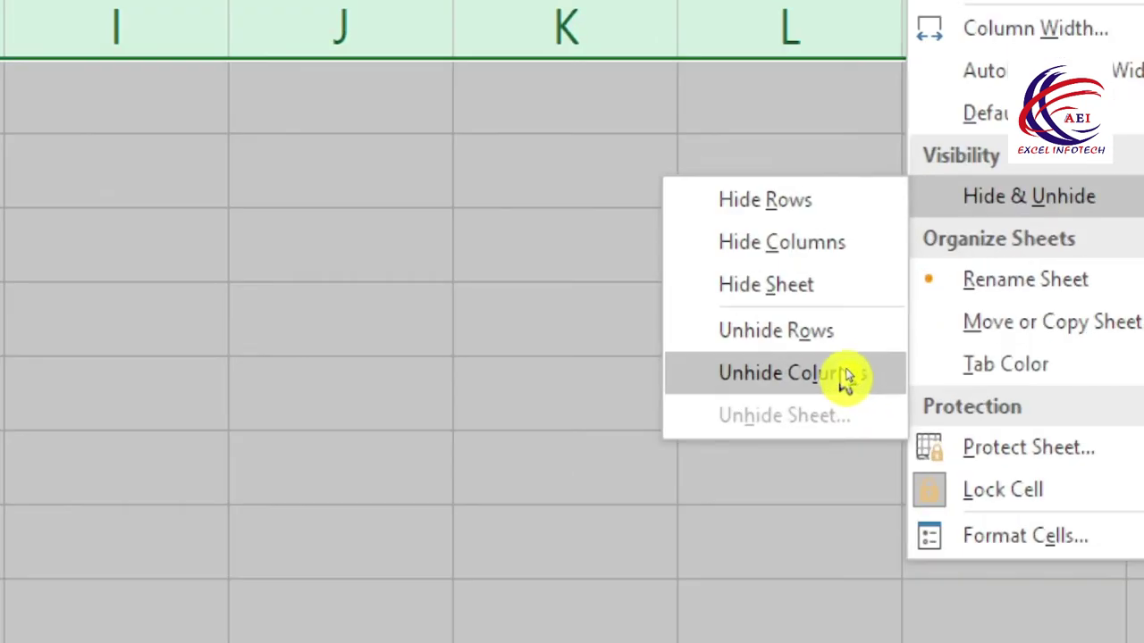
left_click(859, 380)
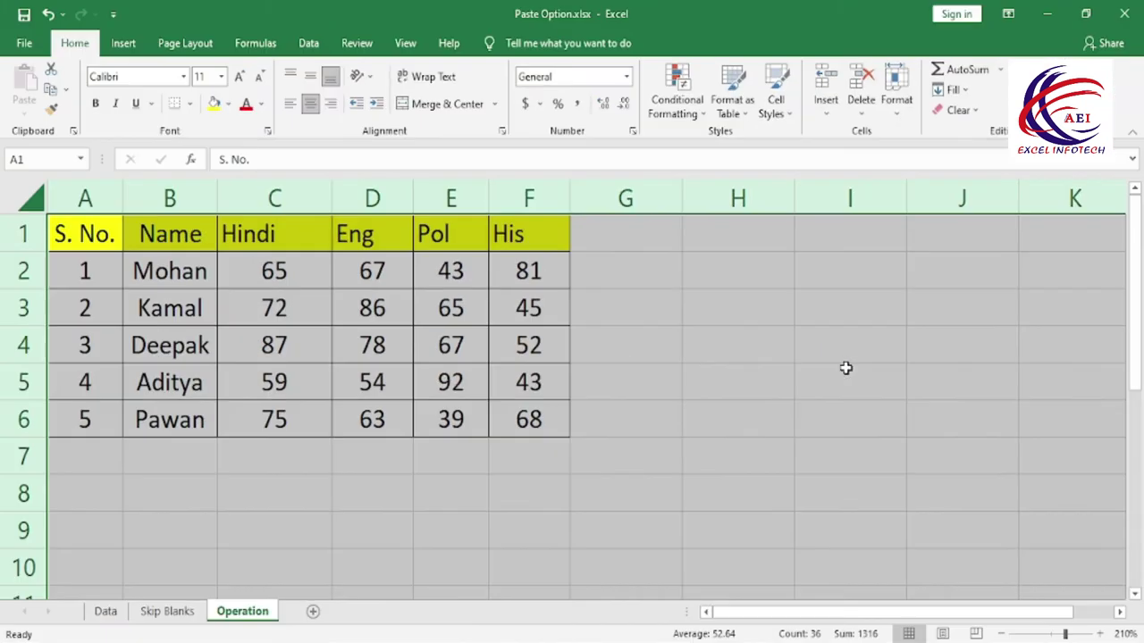
left_click(523, 358)
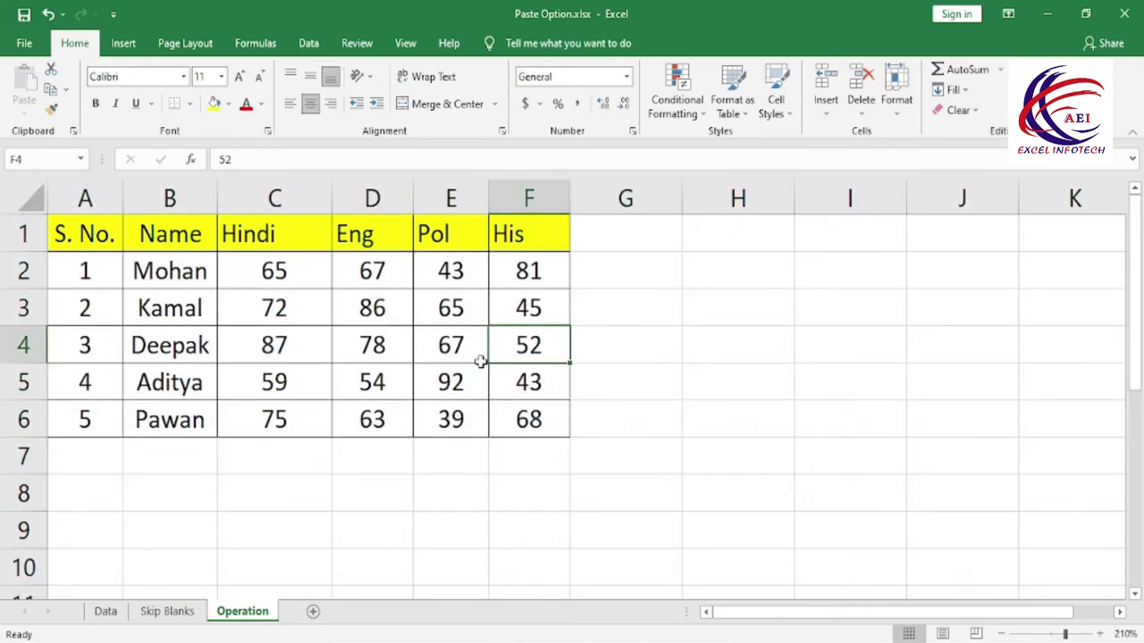
left_click(464, 486)
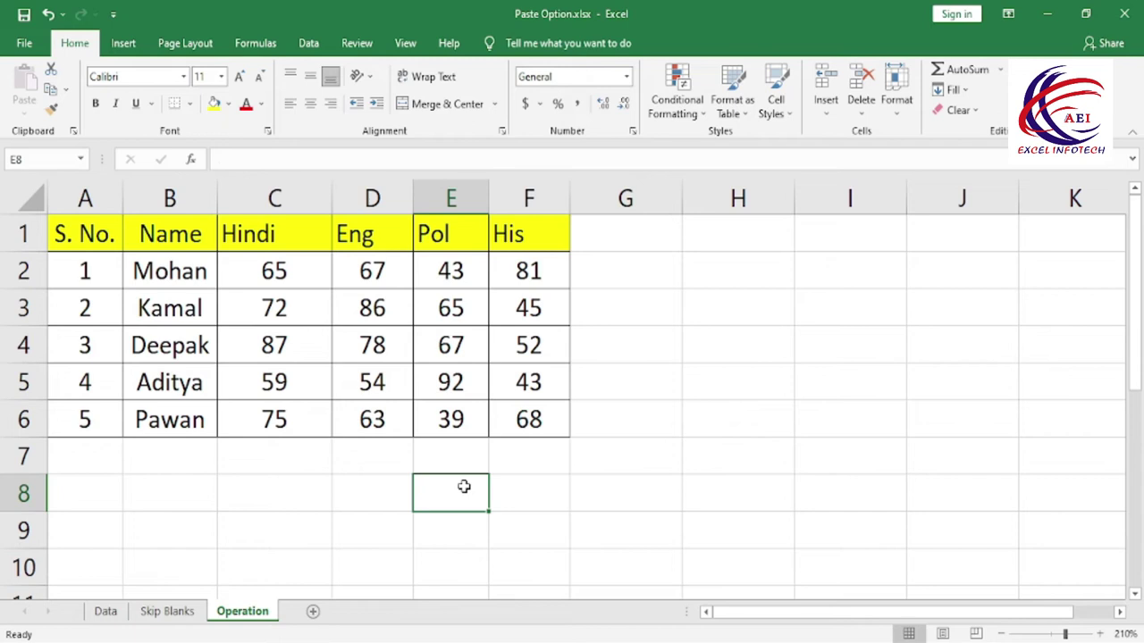
Step: Hide the Operation sheet and switch between the Data and Skip Blanks sheets
left_click(905, 122)
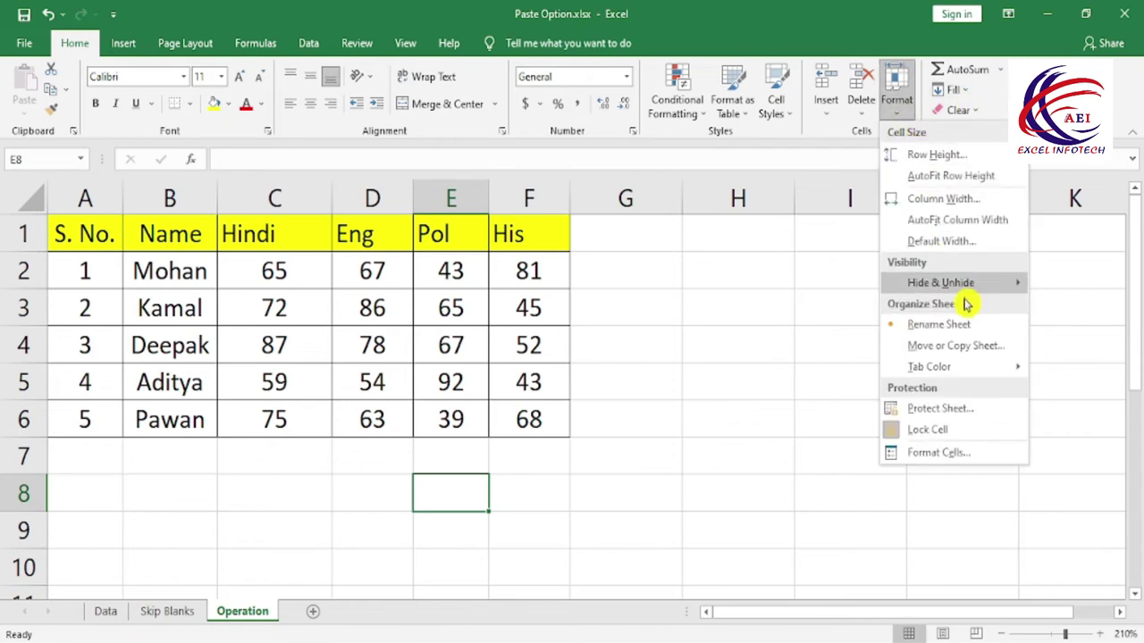
mouse_move(940, 282)
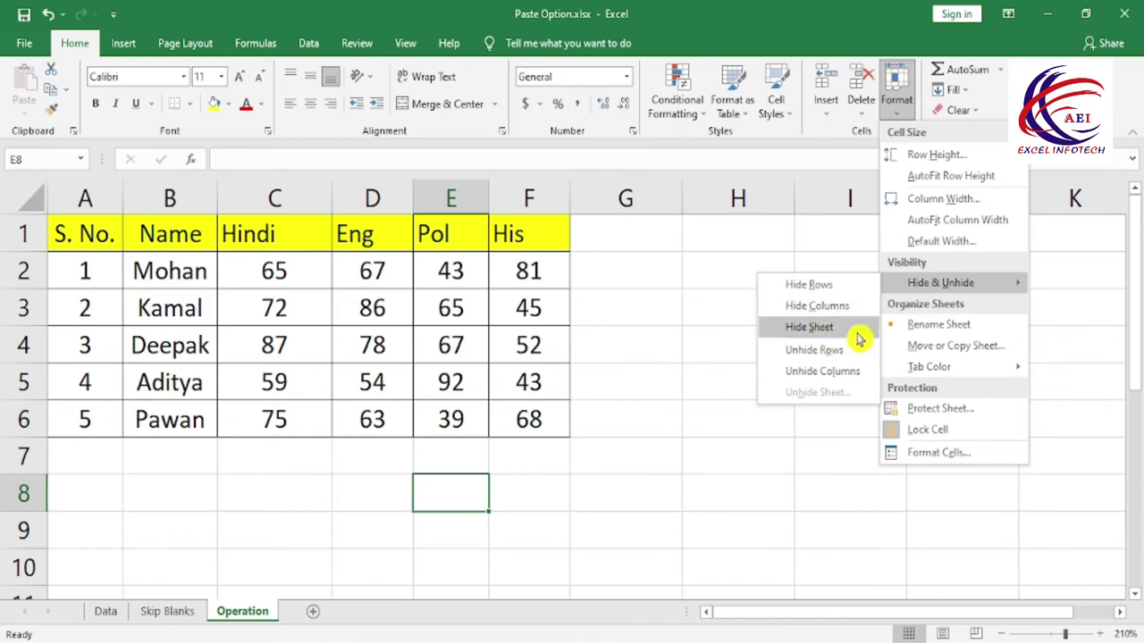
left_click(847, 329)
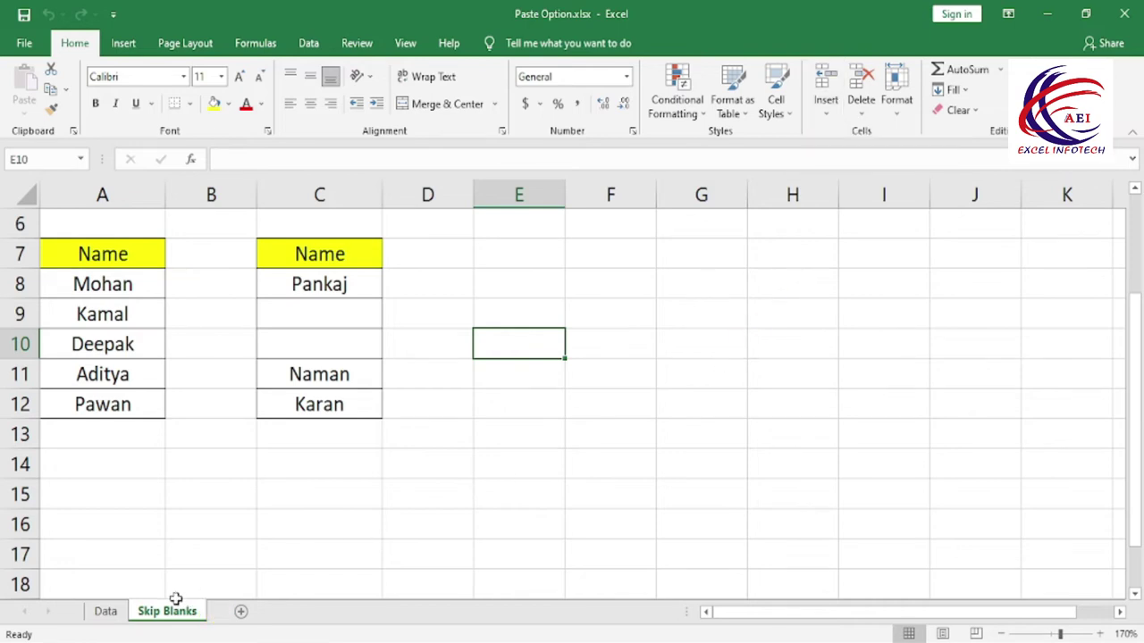
left_click(102, 615)
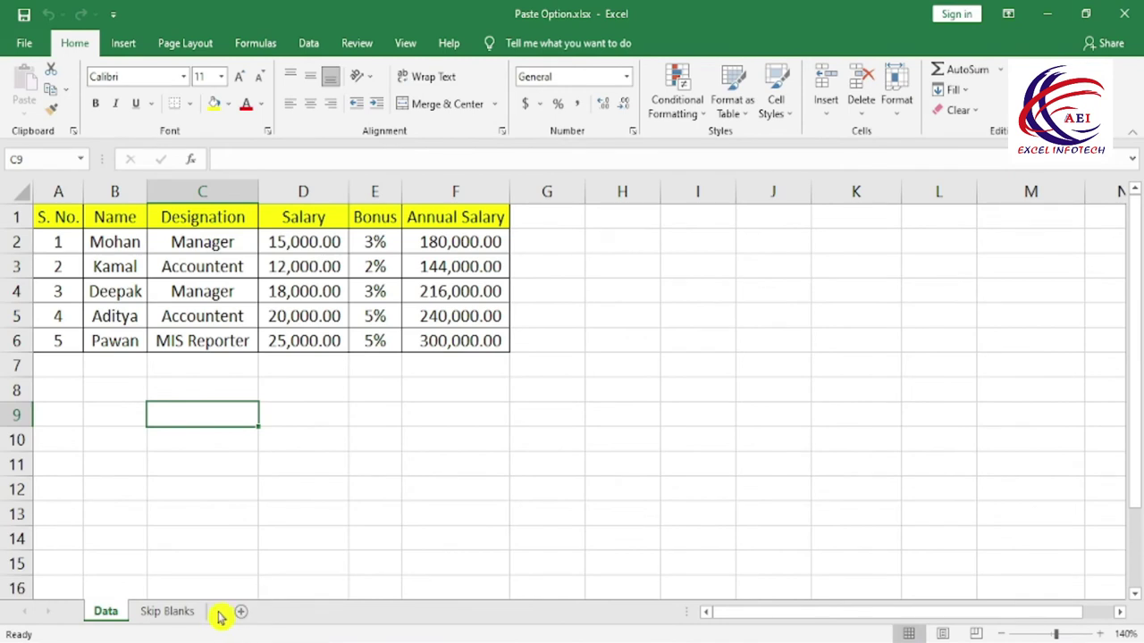
left_click(205, 613)
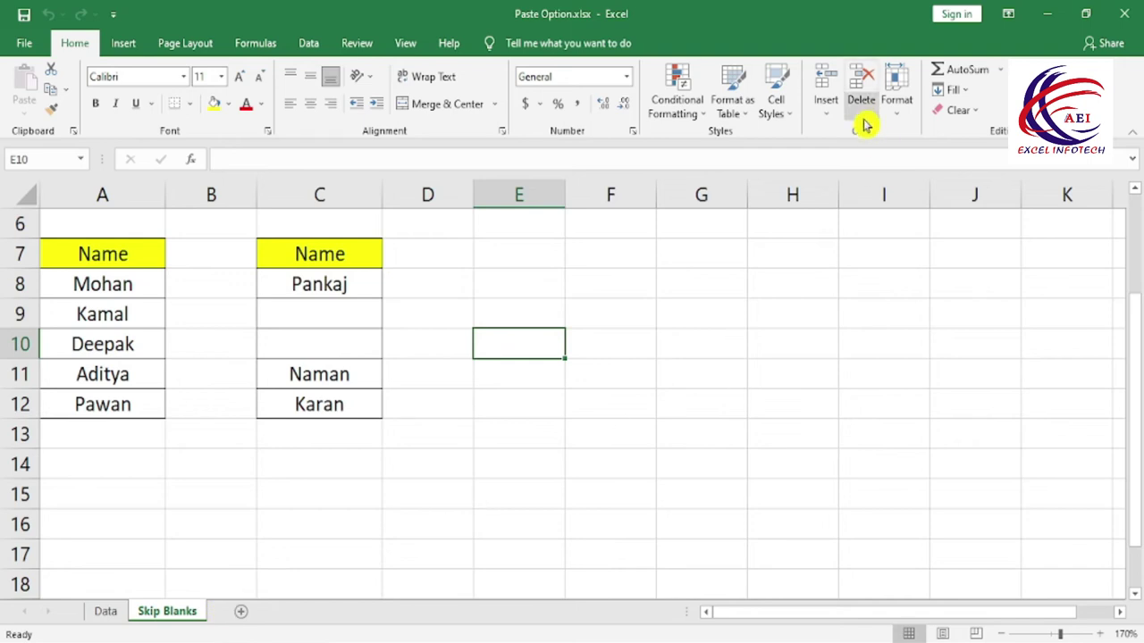
left_click(899, 121)
mouse_move(995, 217)
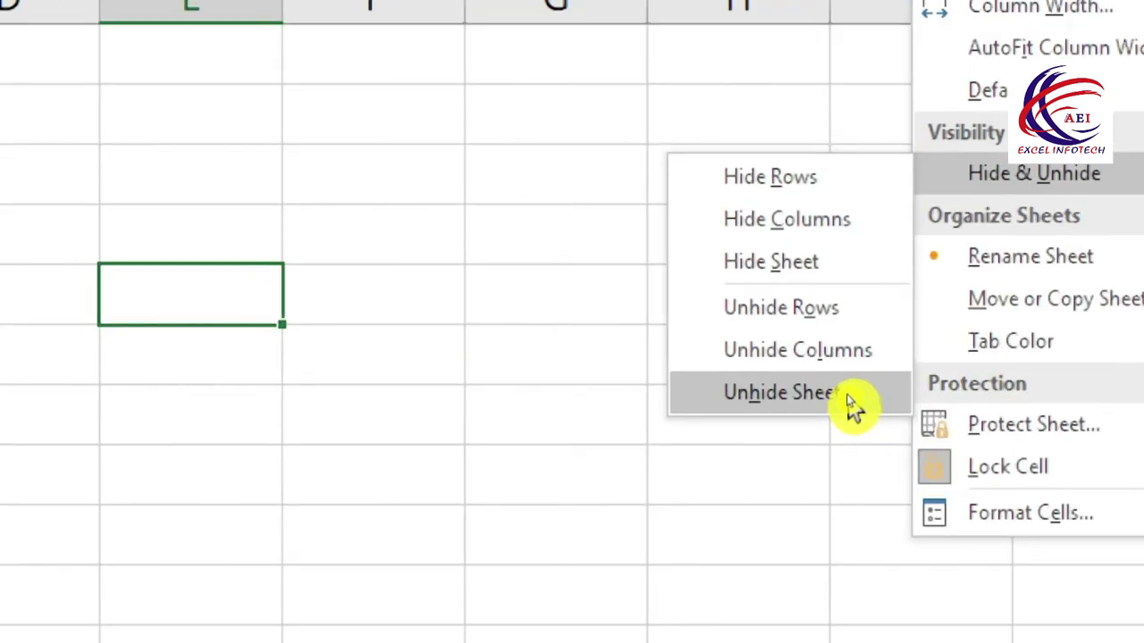
Step: Unhide the Operation sheet and start renaming its tab
left_click(848, 398)
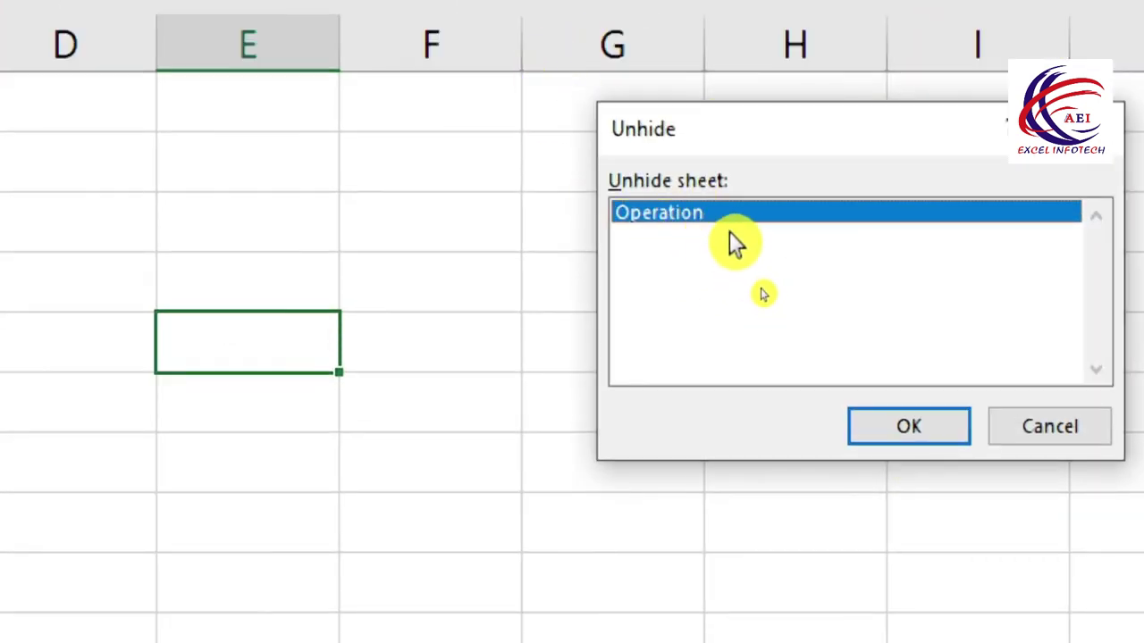
left_click_drag(840, 125, 630, 146)
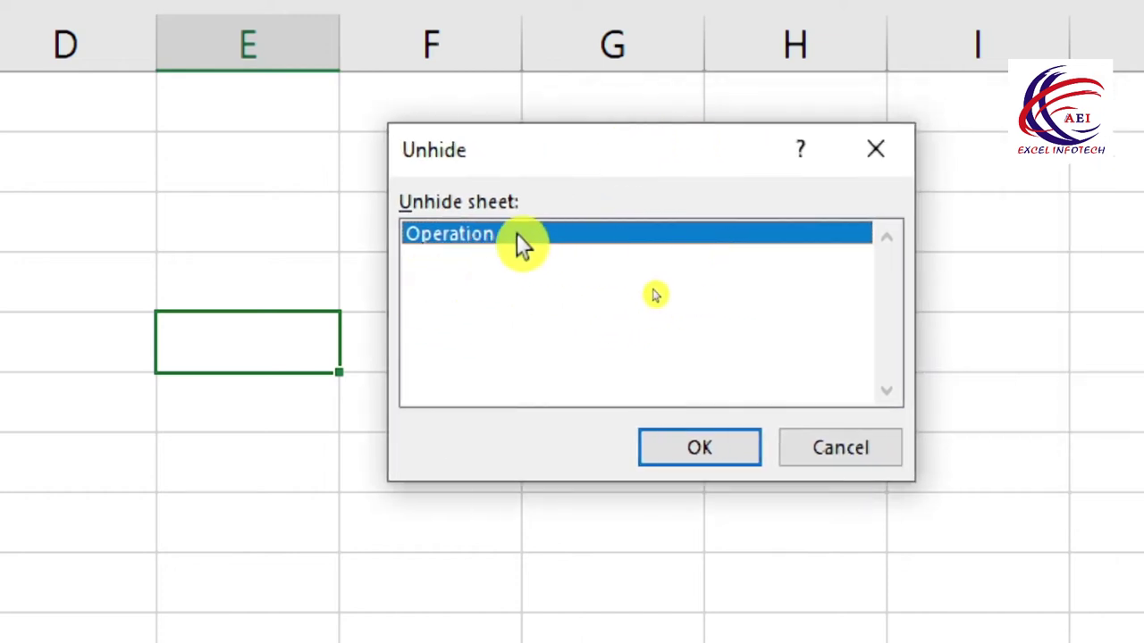
left_click(706, 460)
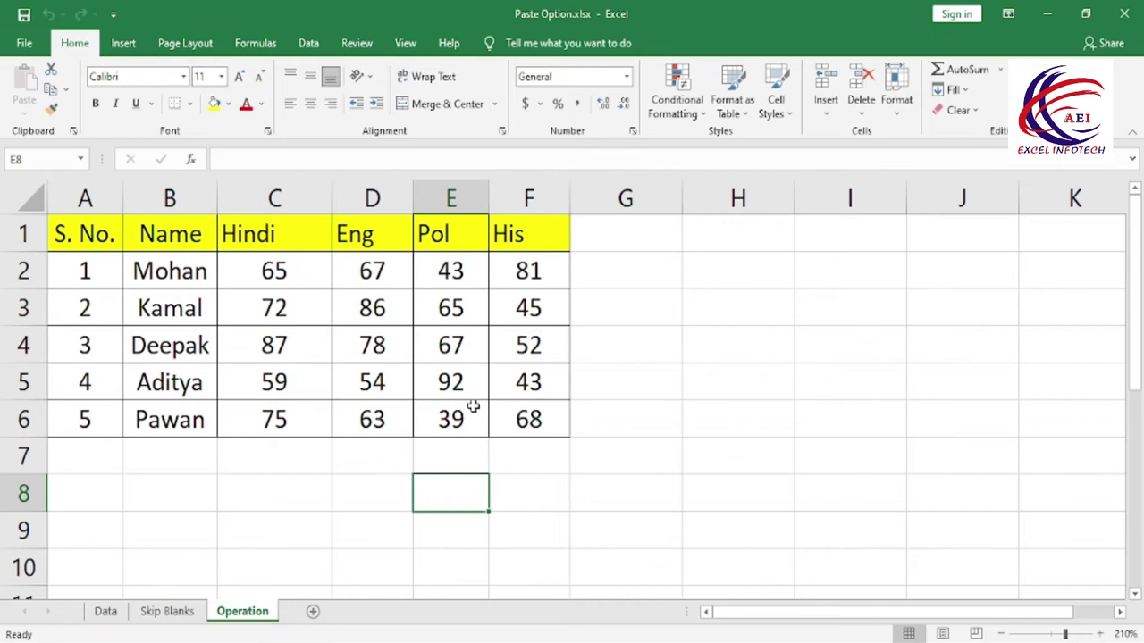
left_click(896, 98)
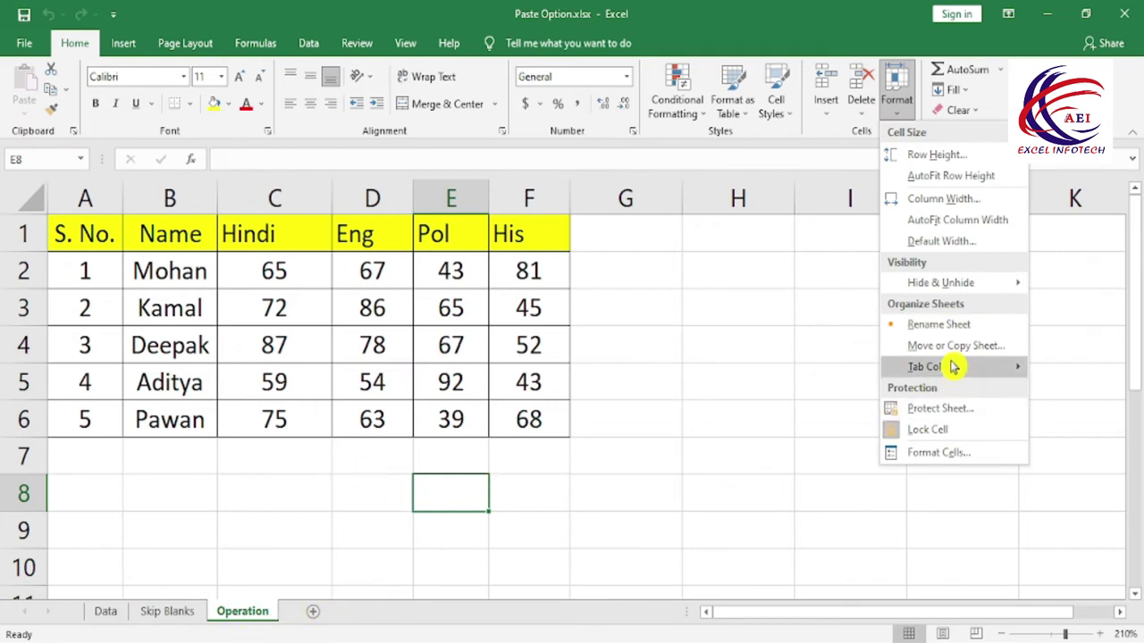
left_click(938, 325)
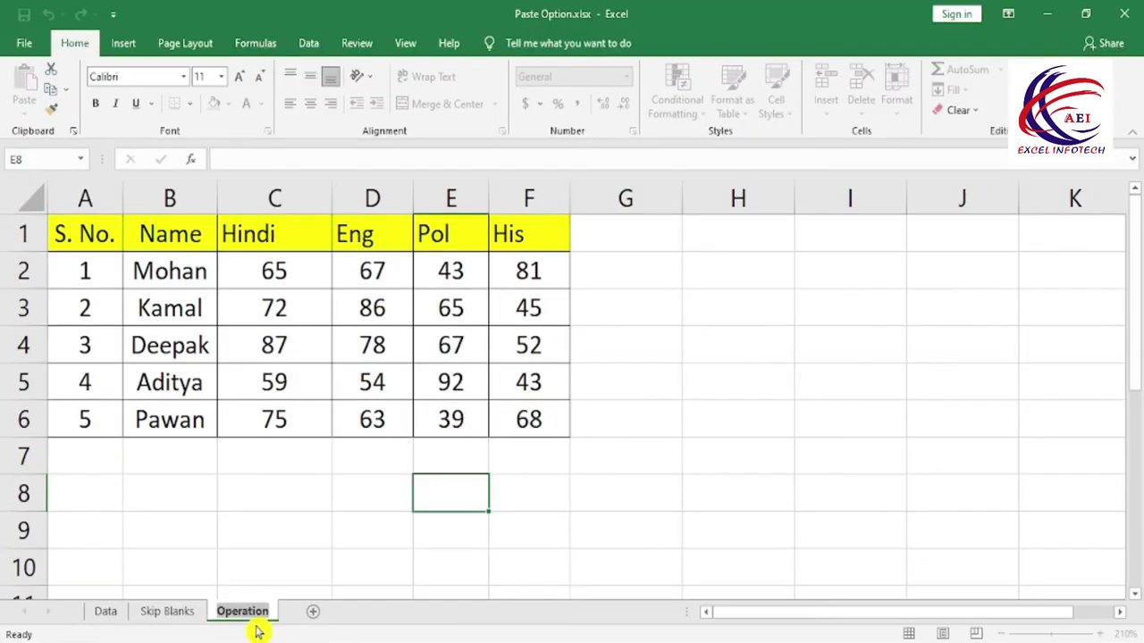
Step: Rename the Operation sheet to 'Data 2'
key("BackSpace")
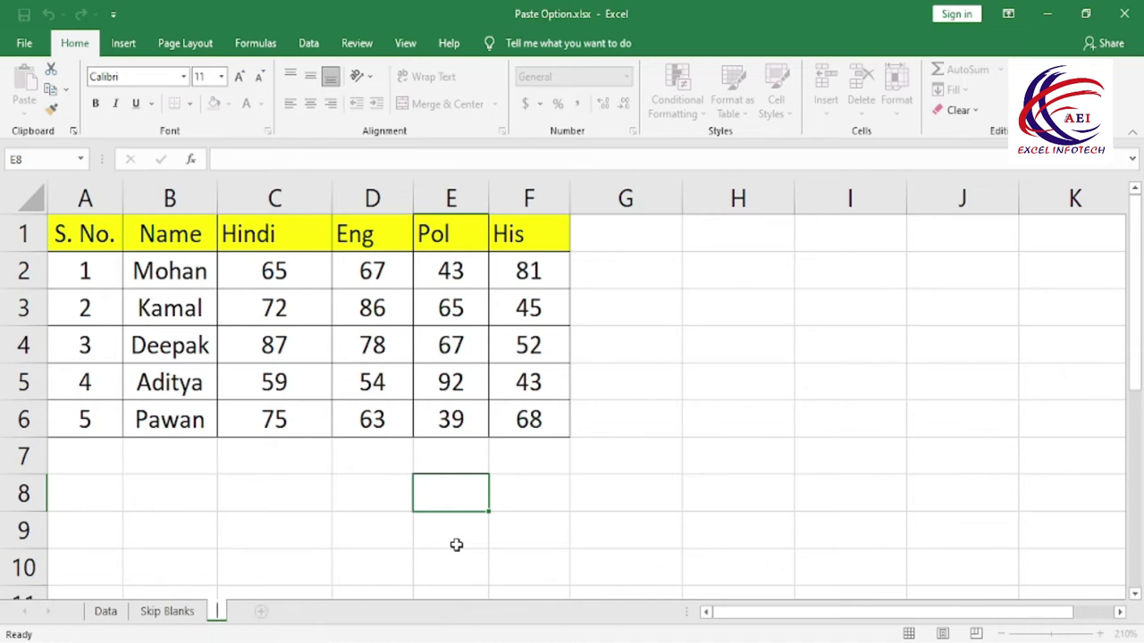
type("Data")
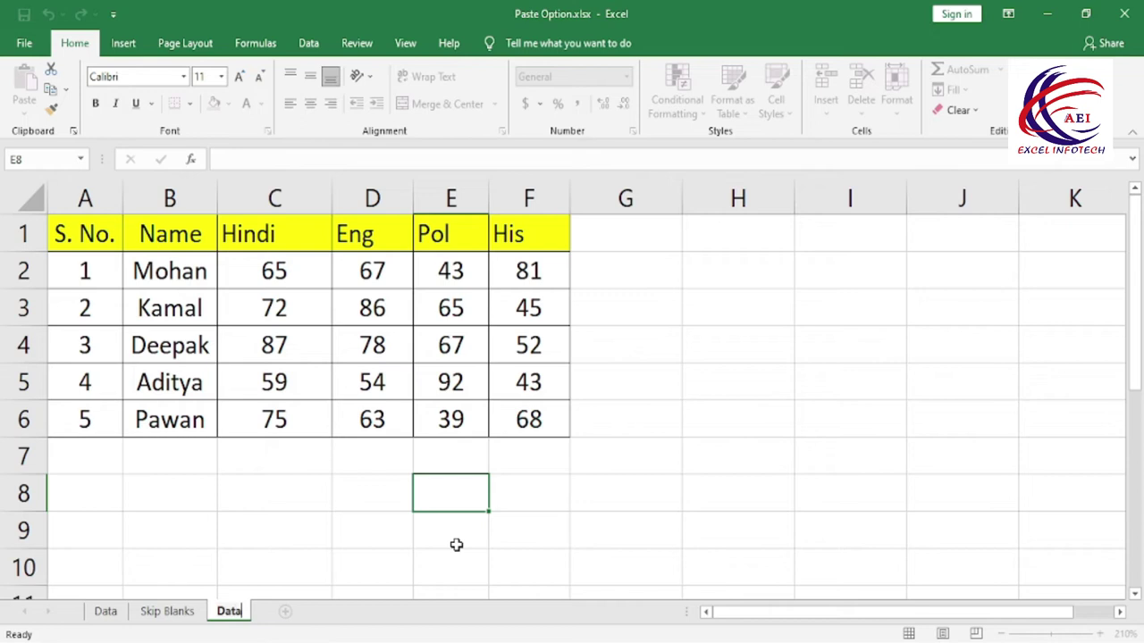
type(" 2")
key("Return")
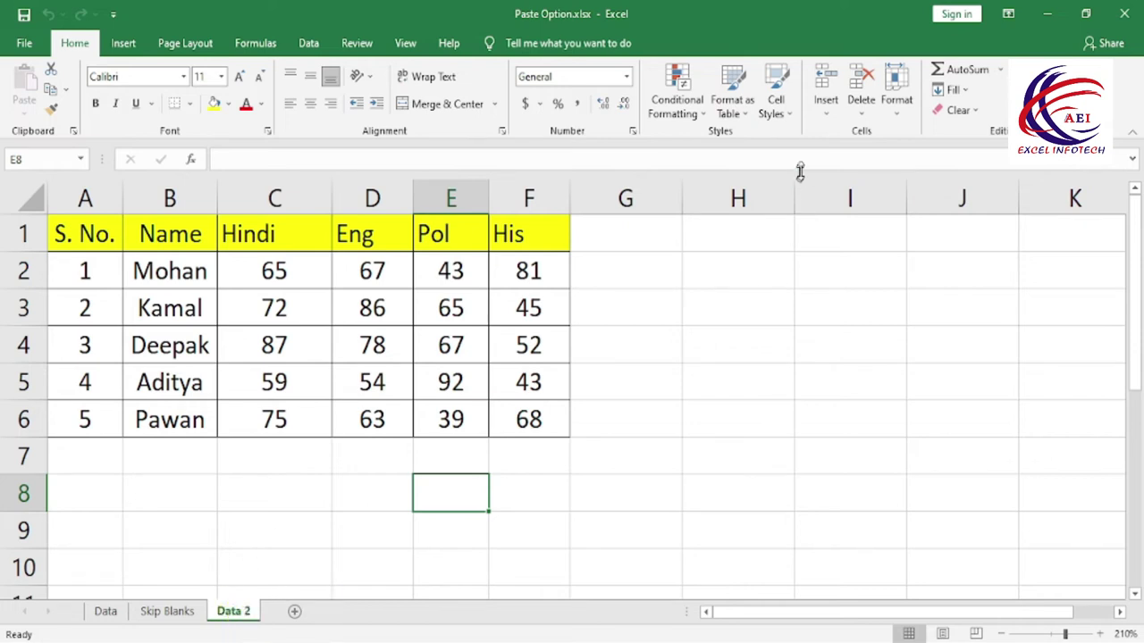
left_click(896, 100)
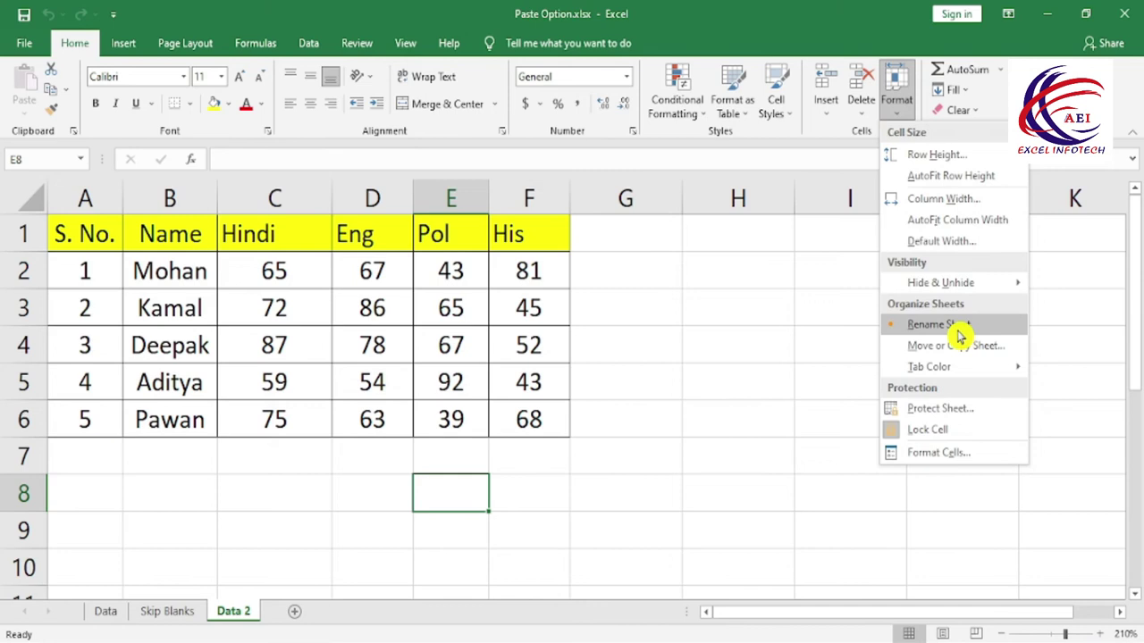
left_click(356, 514)
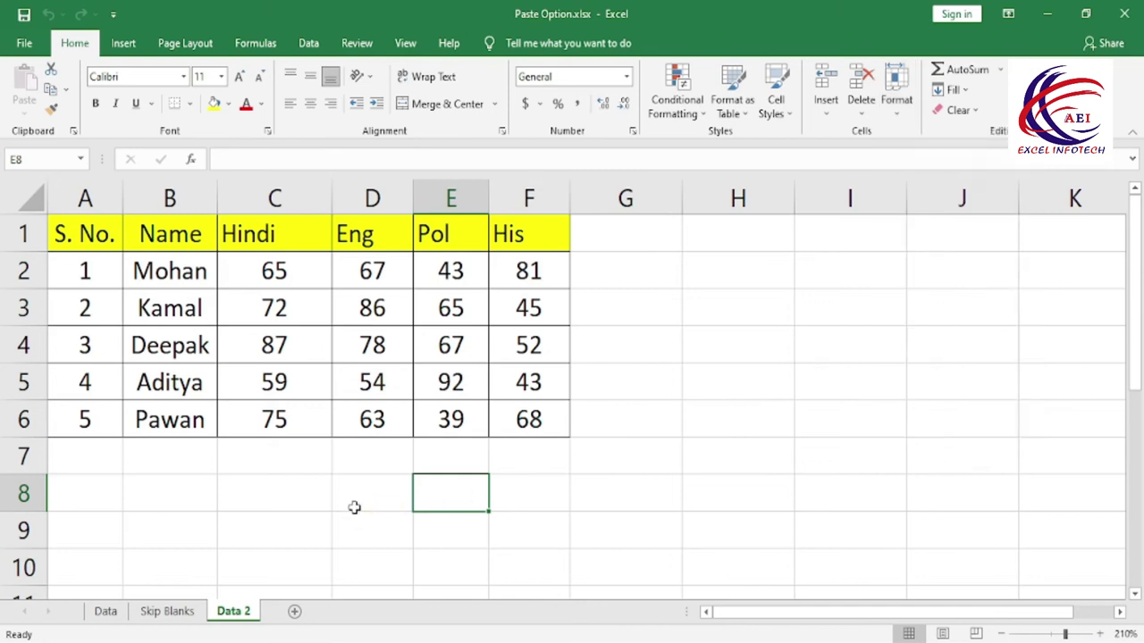
right_click(238, 612)
left_click(898, 114)
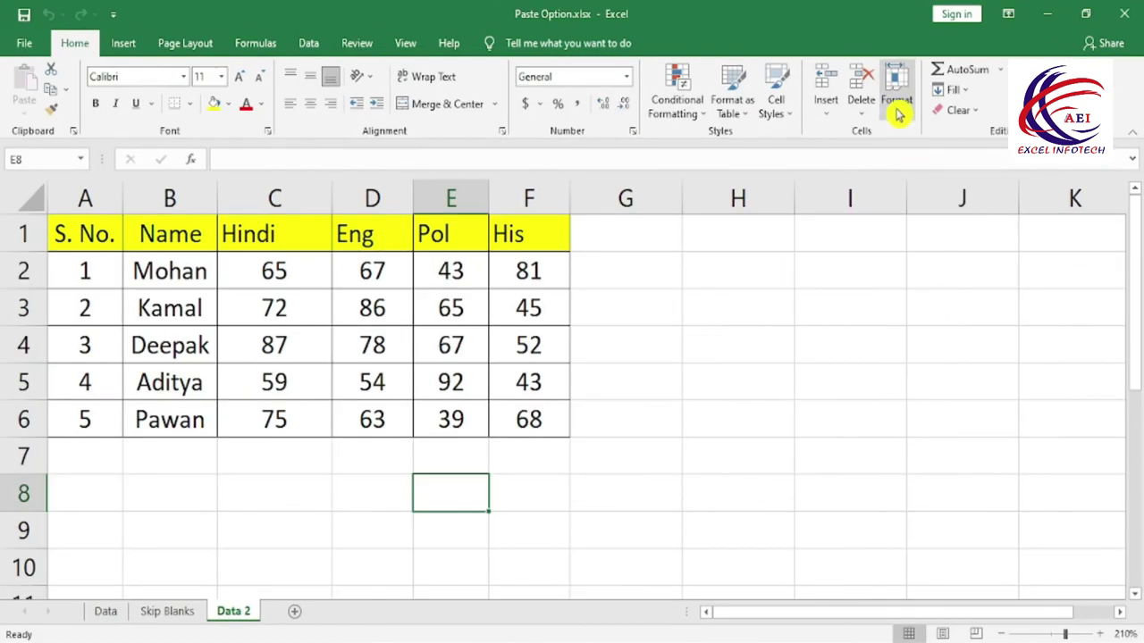
left_click(897, 109)
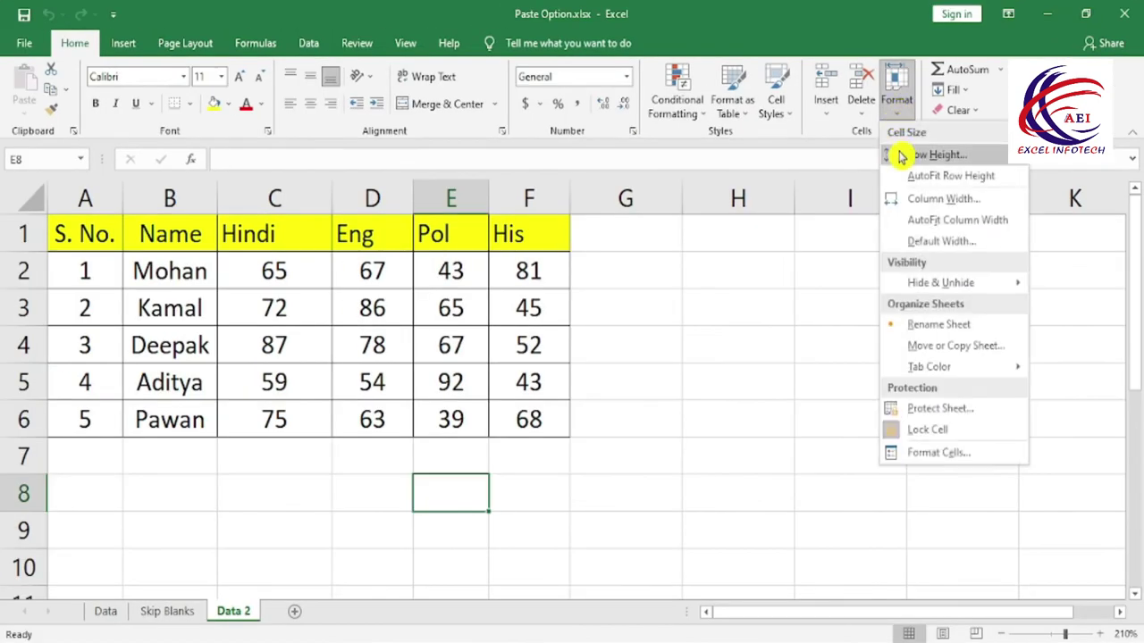
left_click(938, 346)
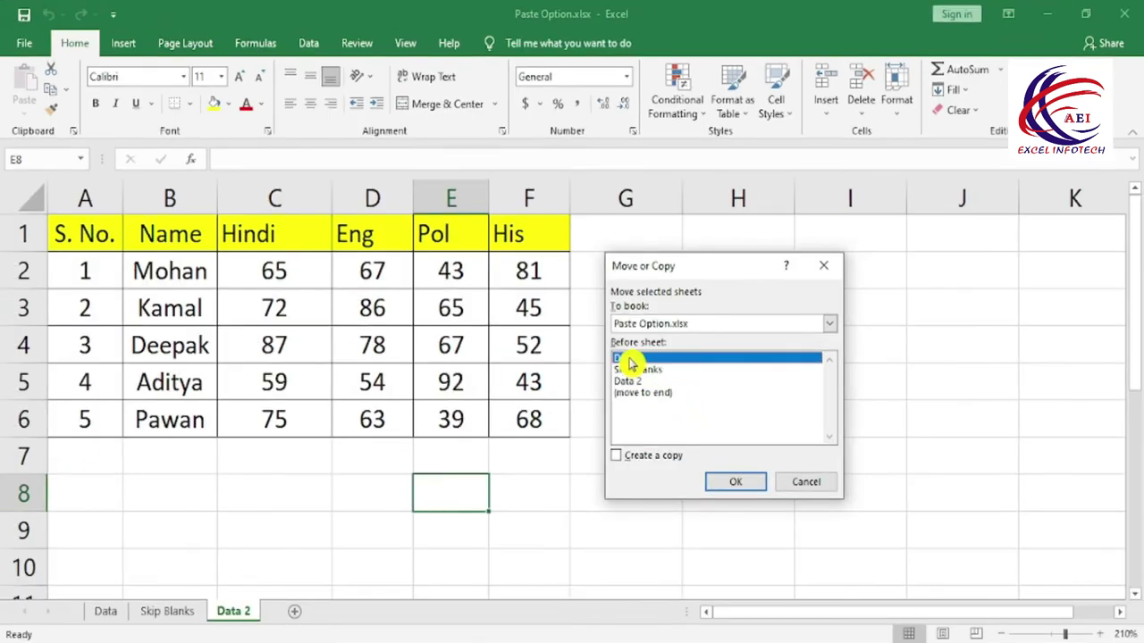
left_click(739, 487)
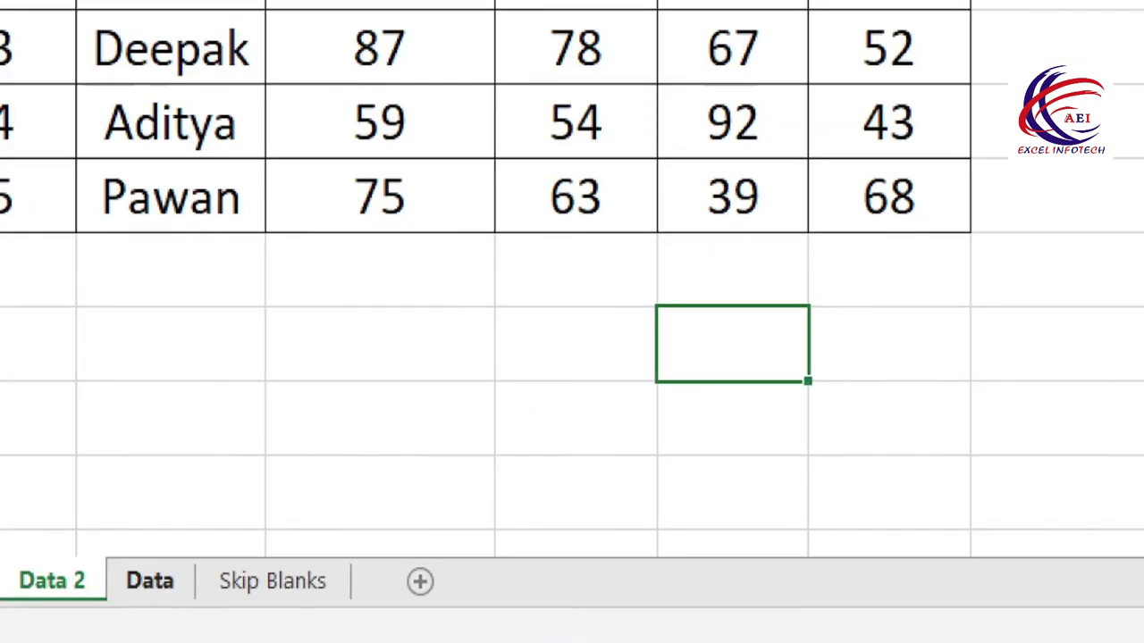
mouse_move(234, 536)
left_mouse_down()
mouse_move(310, 597)
mouse_move(372, 613)
left_mouse_up()
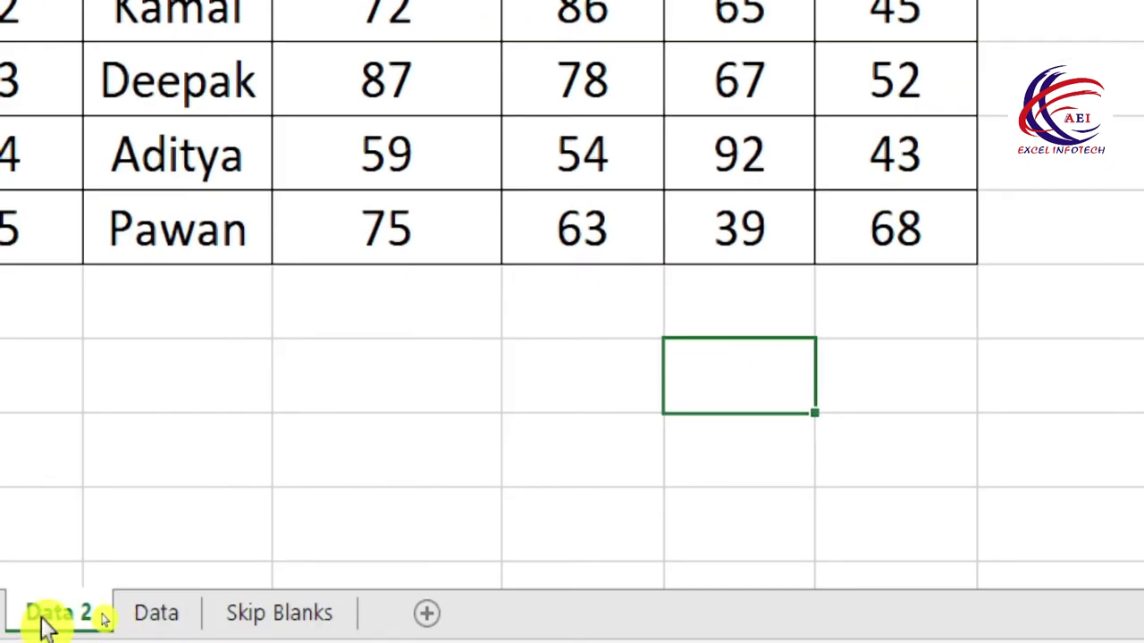
mouse_move(45, 625)
left_mouse_down()
mouse_move(218, 577)
mouse_move(372, 607)
left_mouse_up()
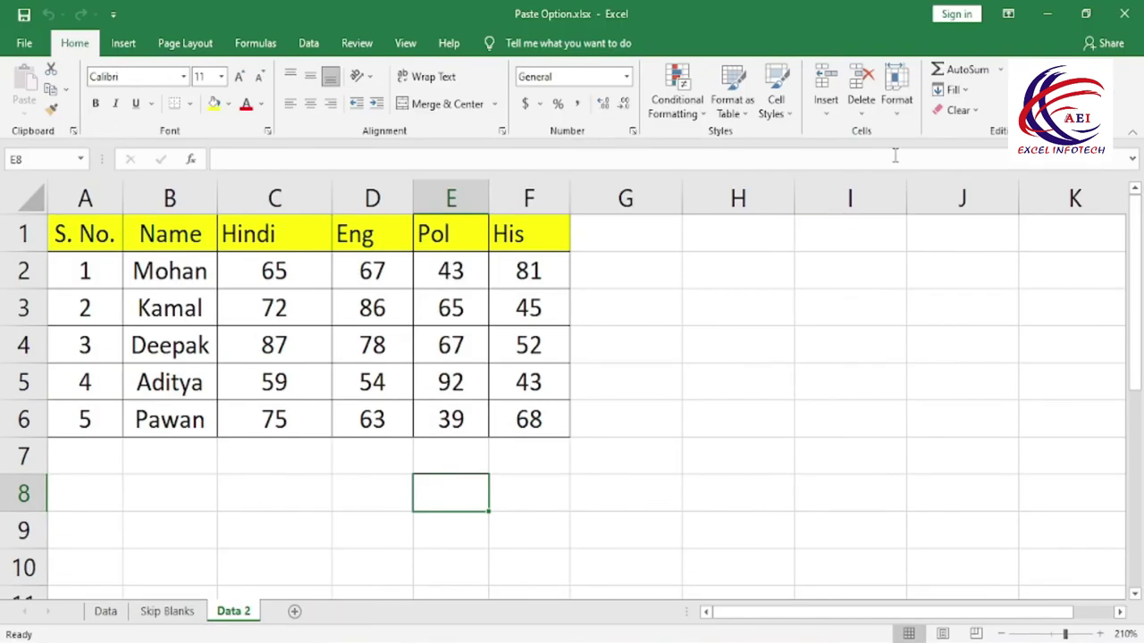
Step: Colour the Data 2 sheet tab yellow, then switch to Skip Blanks and back to check it
left_click(904, 114)
mouse_move(948, 367)
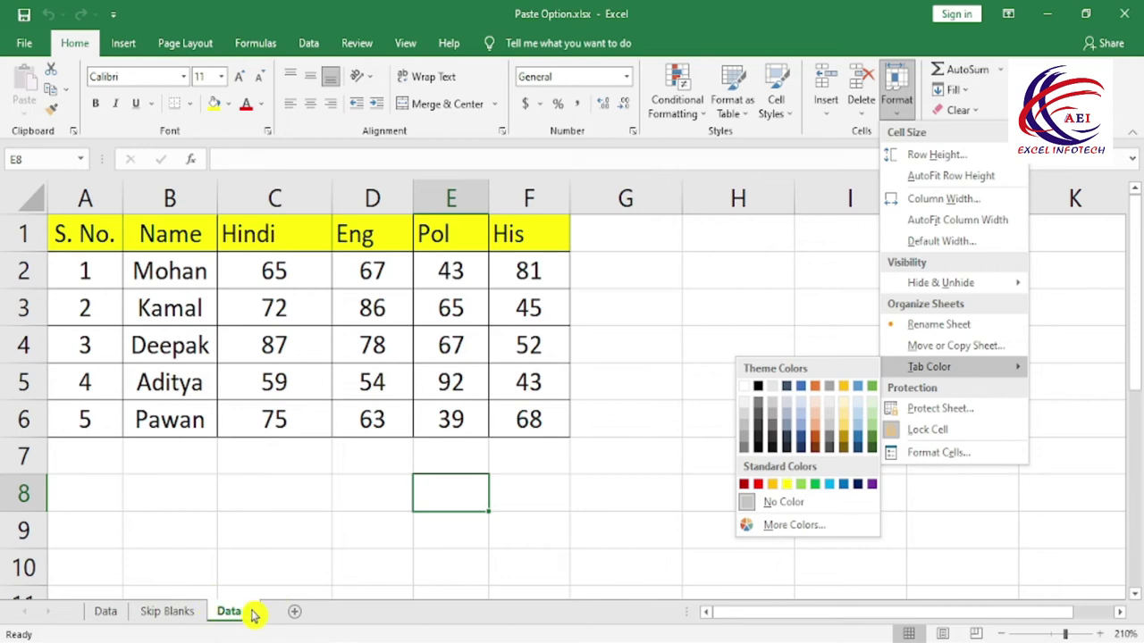
left_click(786, 505)
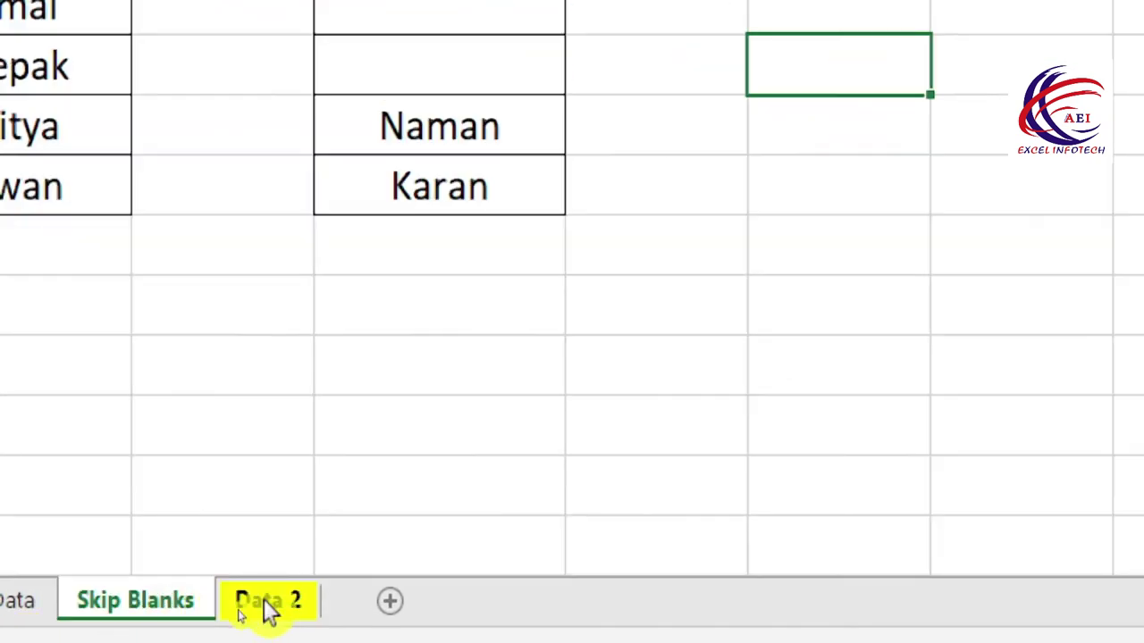
left_click(262, 605)
left_click(148, 610)
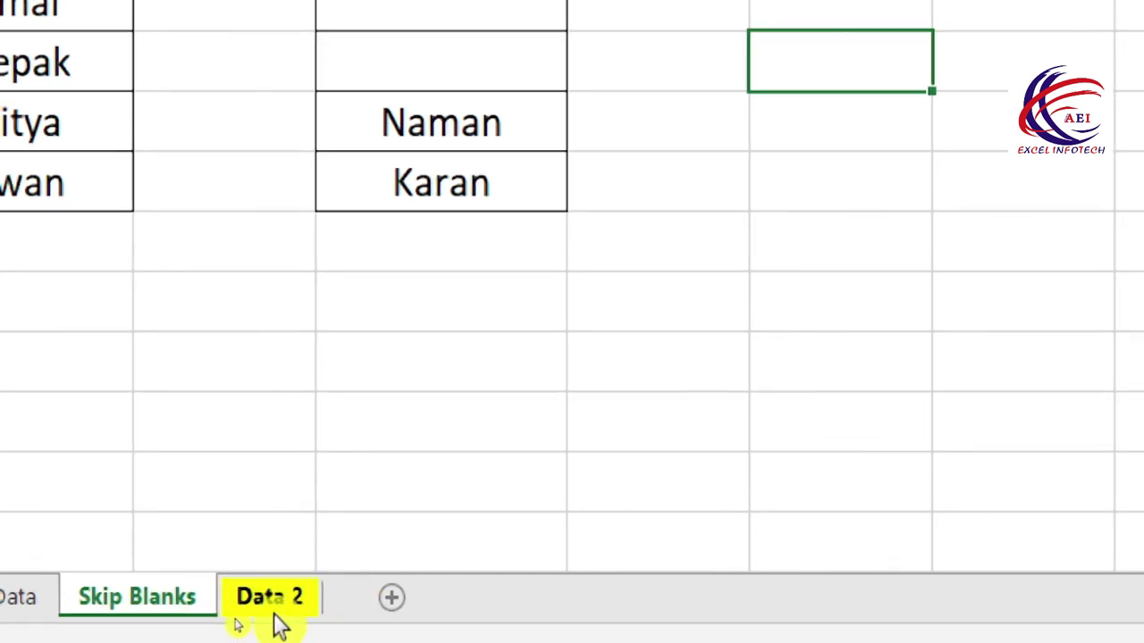
left_click(273, 614)
left_click(176, 617)
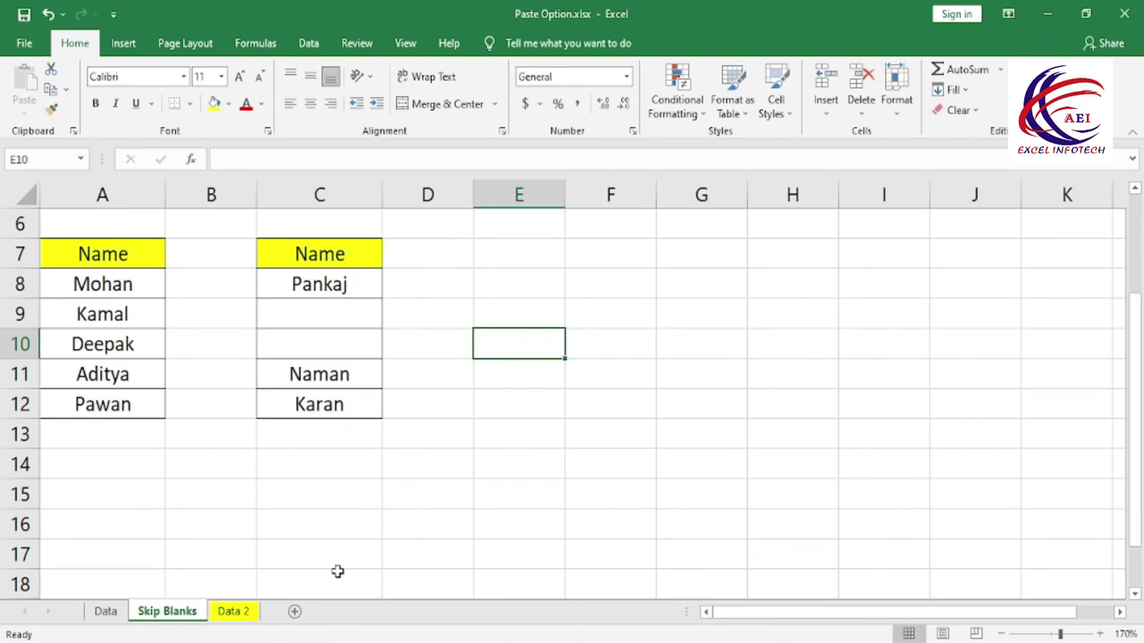
left_click(898, 111)
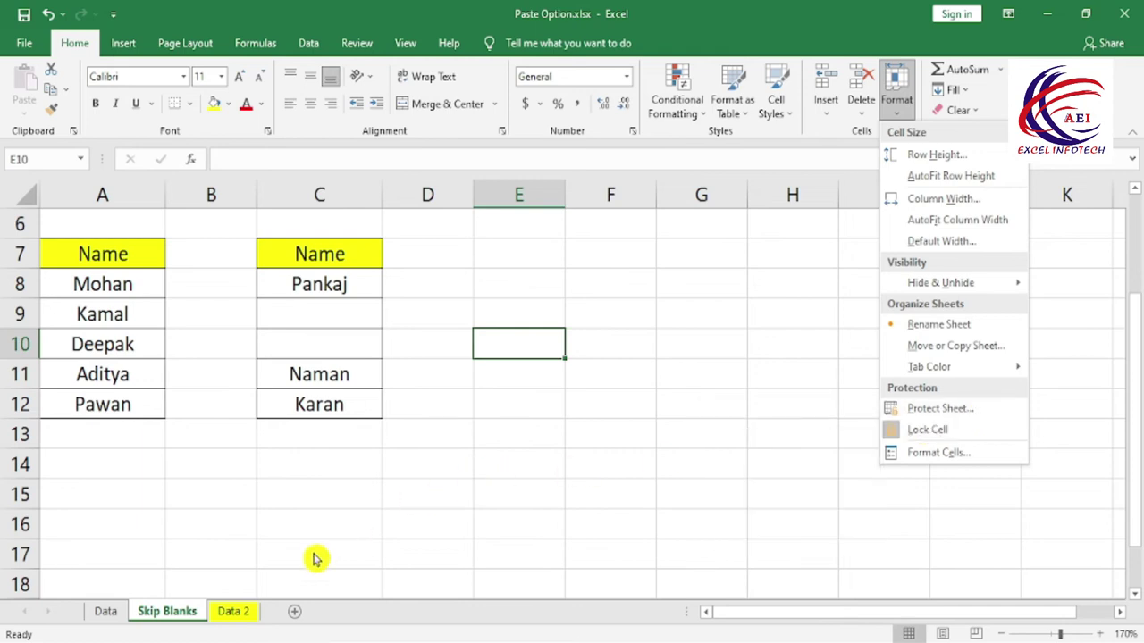
left_click(236, 611)
left_click(234, 611)
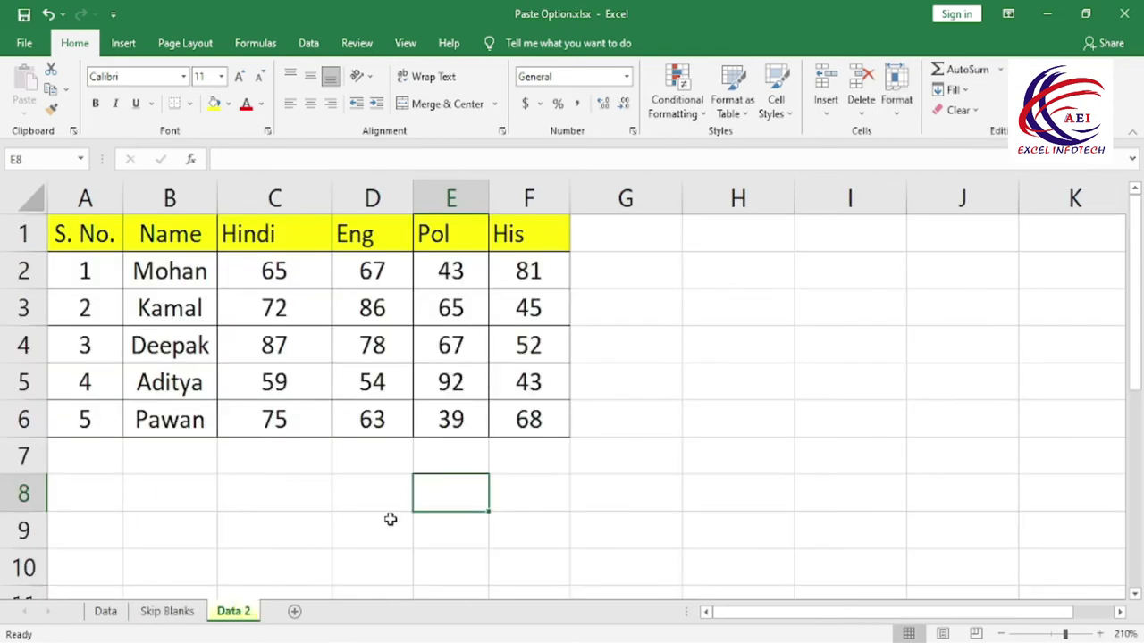
Step: Select the marks table A1:F6 and protect the Data 2 sheet with a password
left_click(755, 618)
left_click_drag(109, 243, 529, 425)
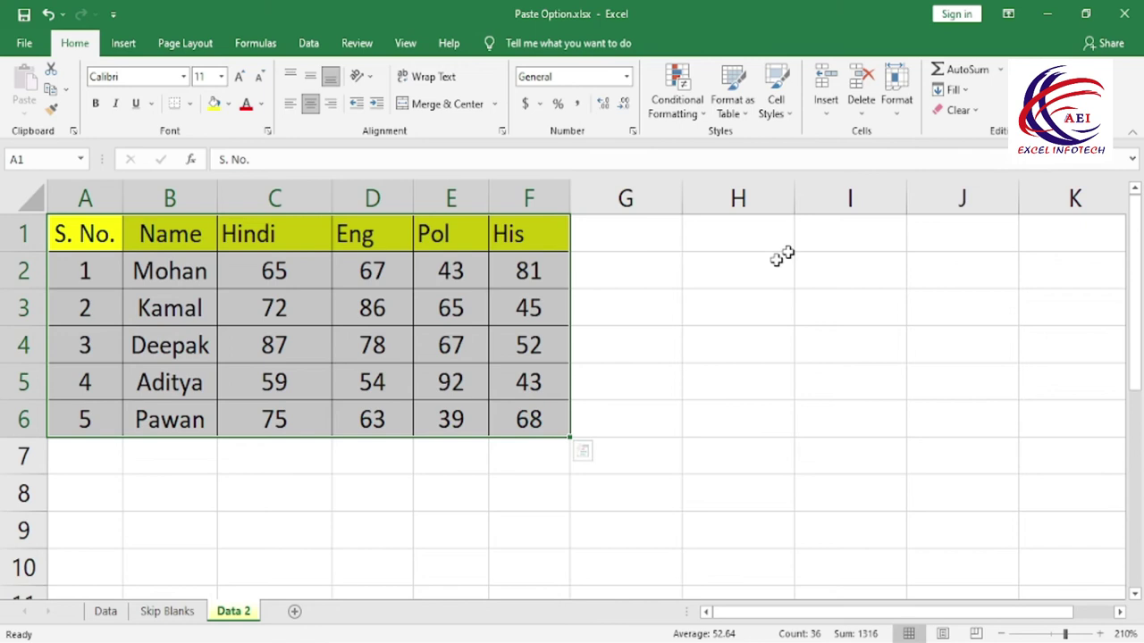
left_click(902, 118)
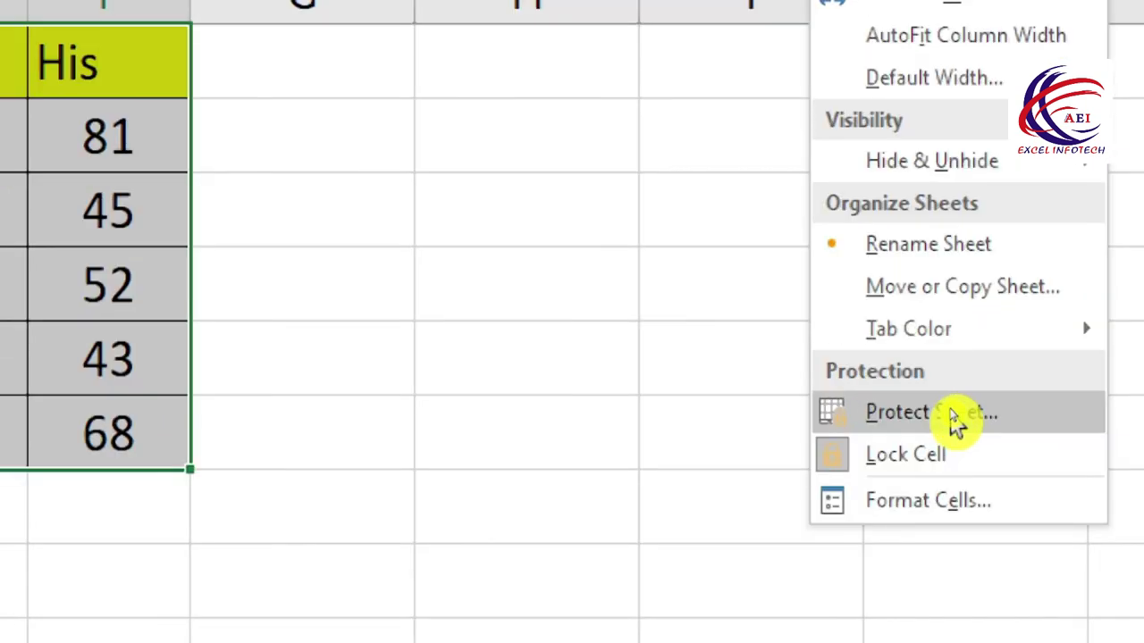
left_click(952, 415)
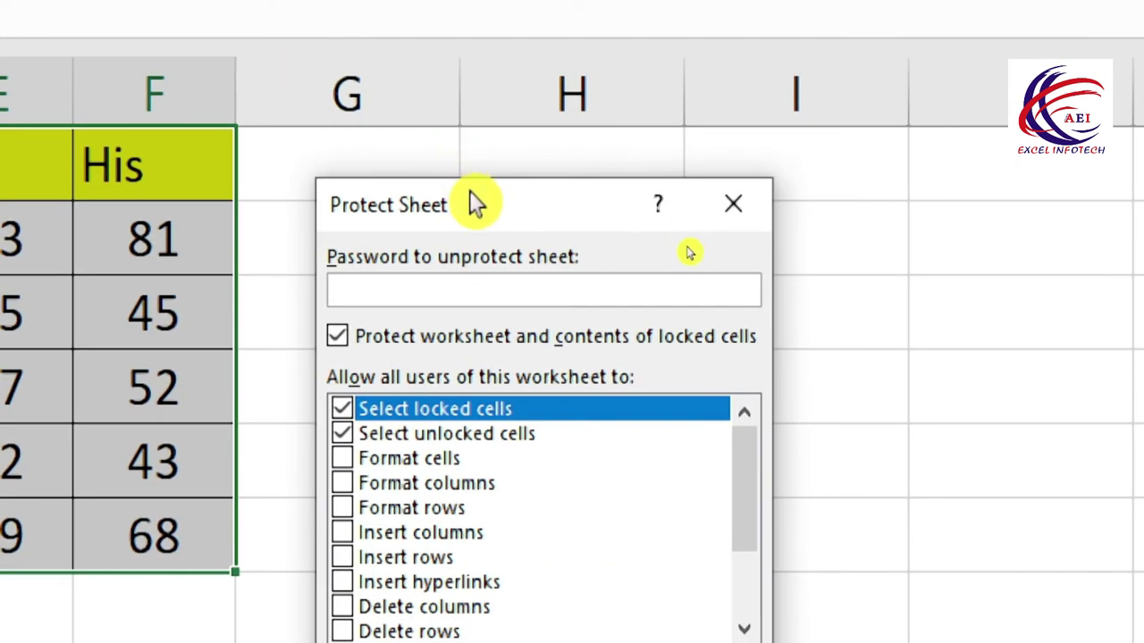
left_click_drag(474, 204, 482, 107)
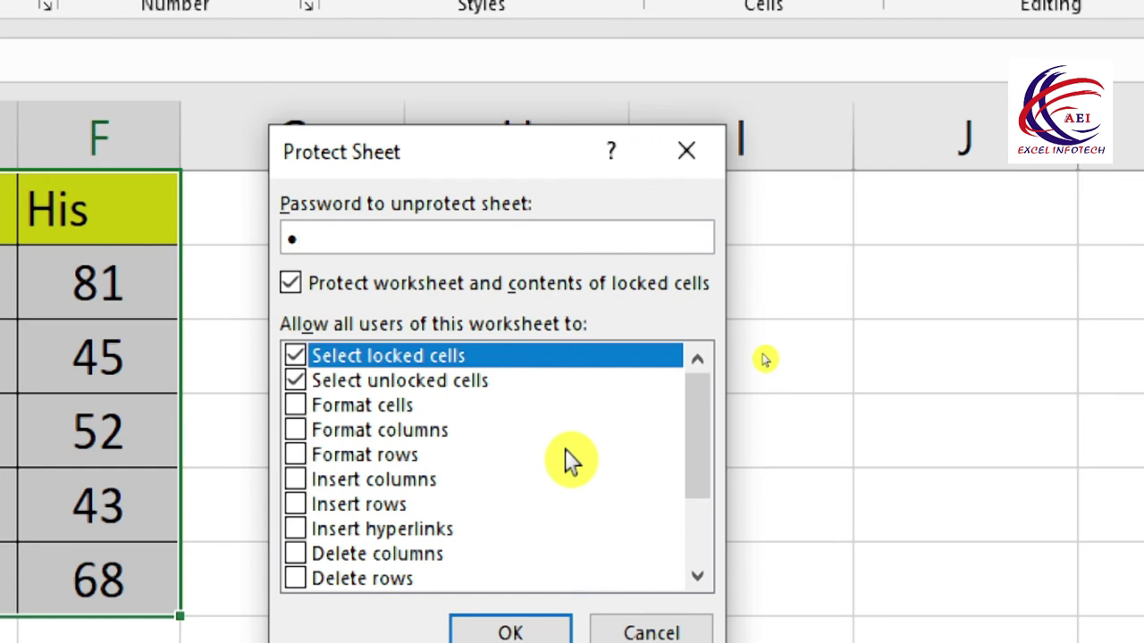
key("Return")
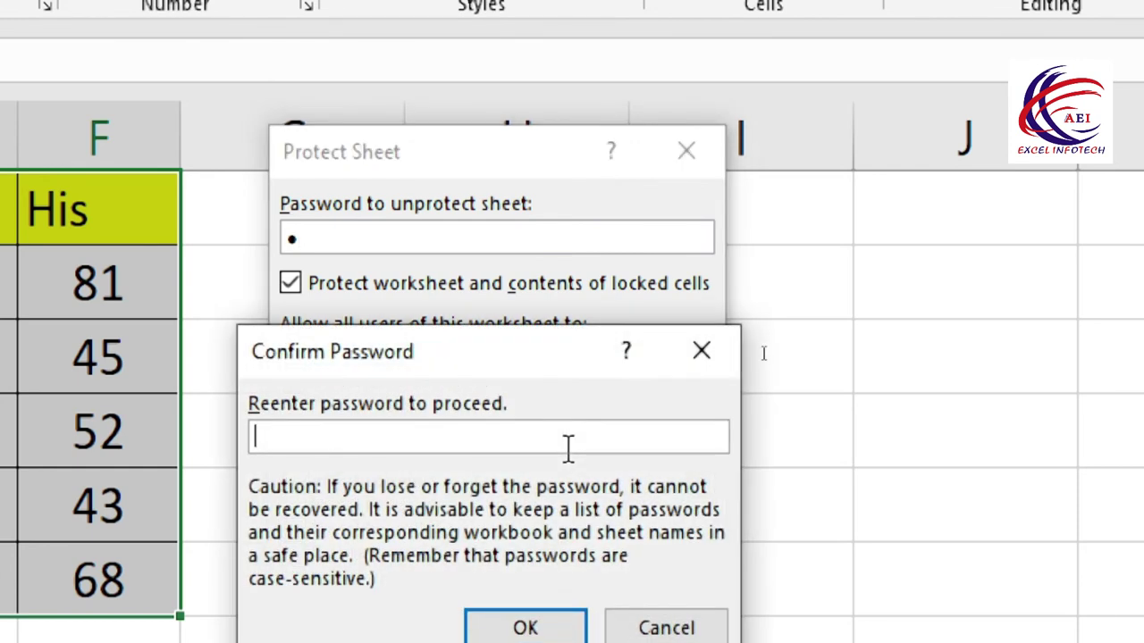
key("Return")
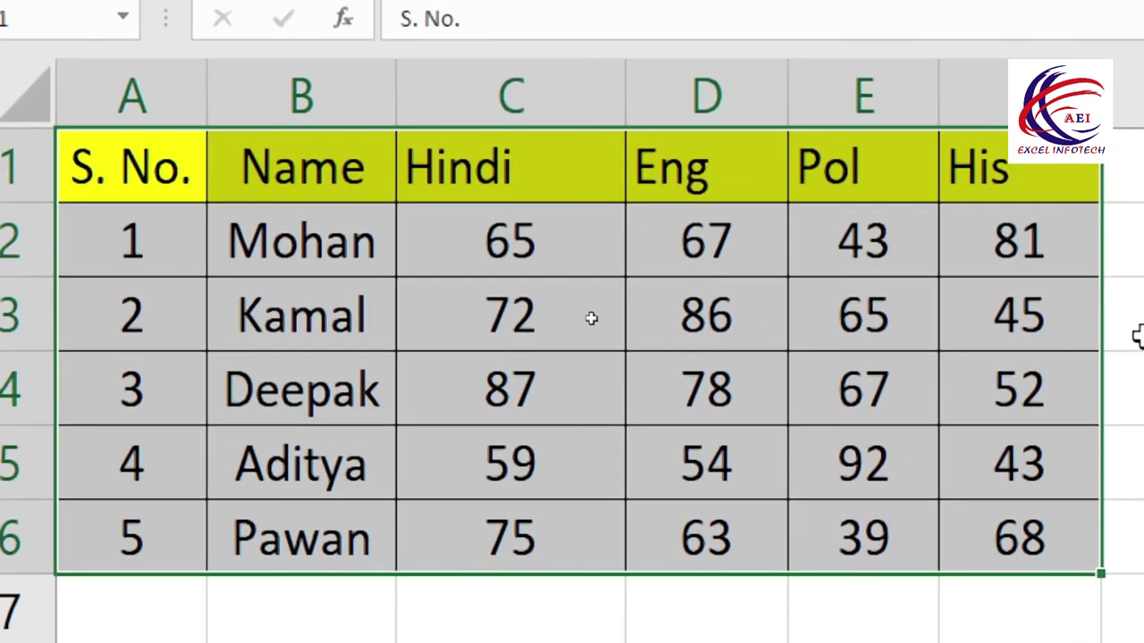
Step: Try editing Deepak's Pol mark in E4 and dismiss the protected-sheet warning
left_click(1137, 337)
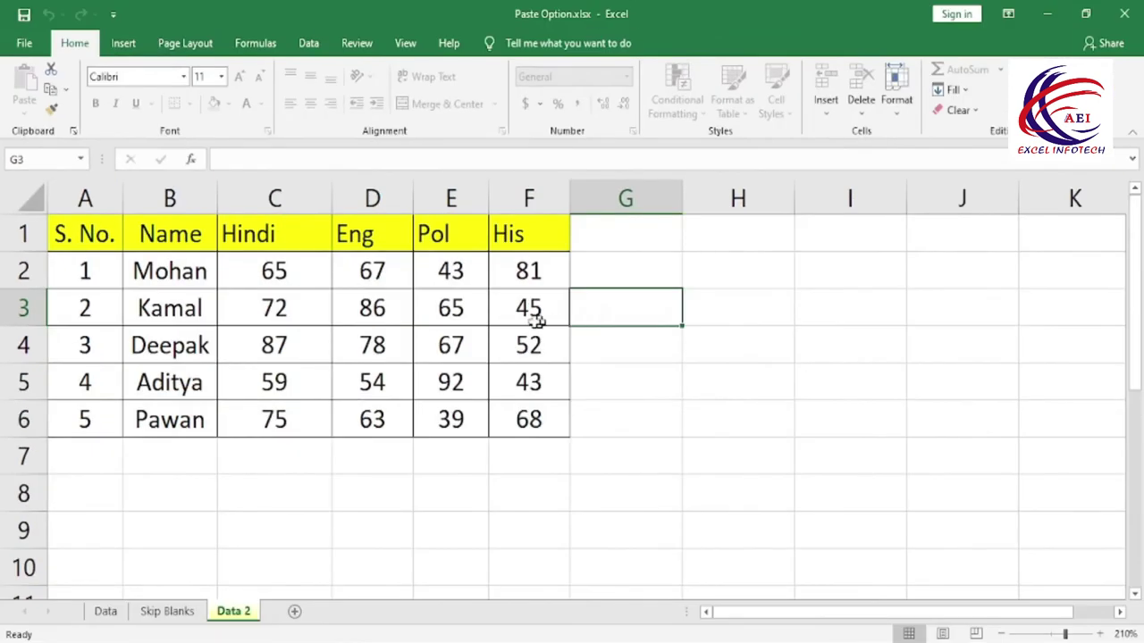
left_click(531, 317)
left_click(430, 335)
double_click(429, 336)
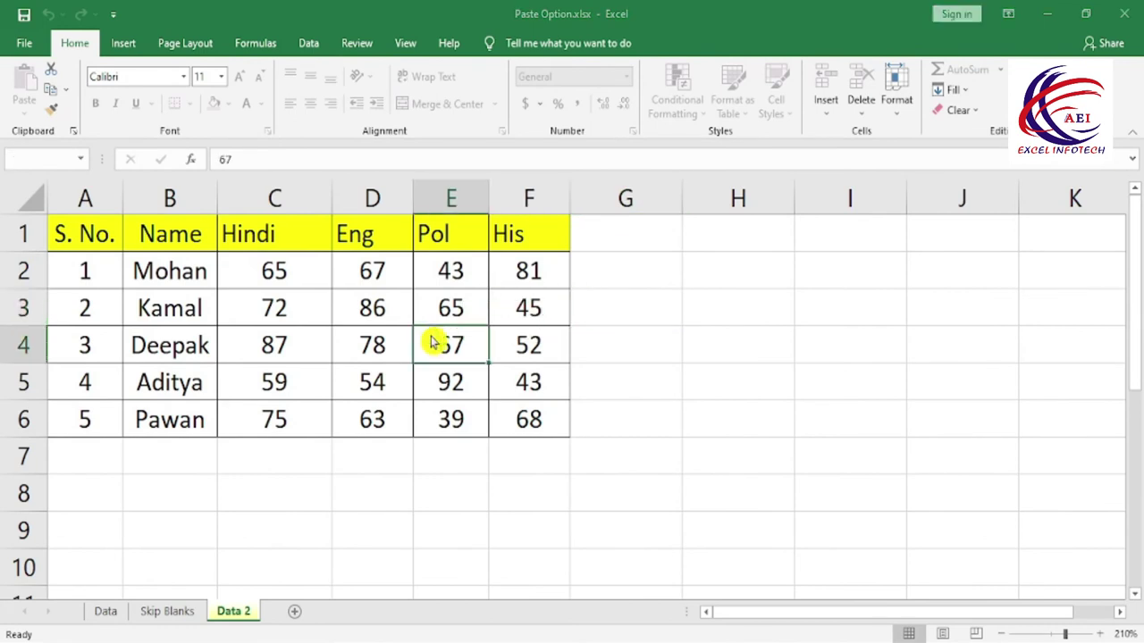
key("Return")
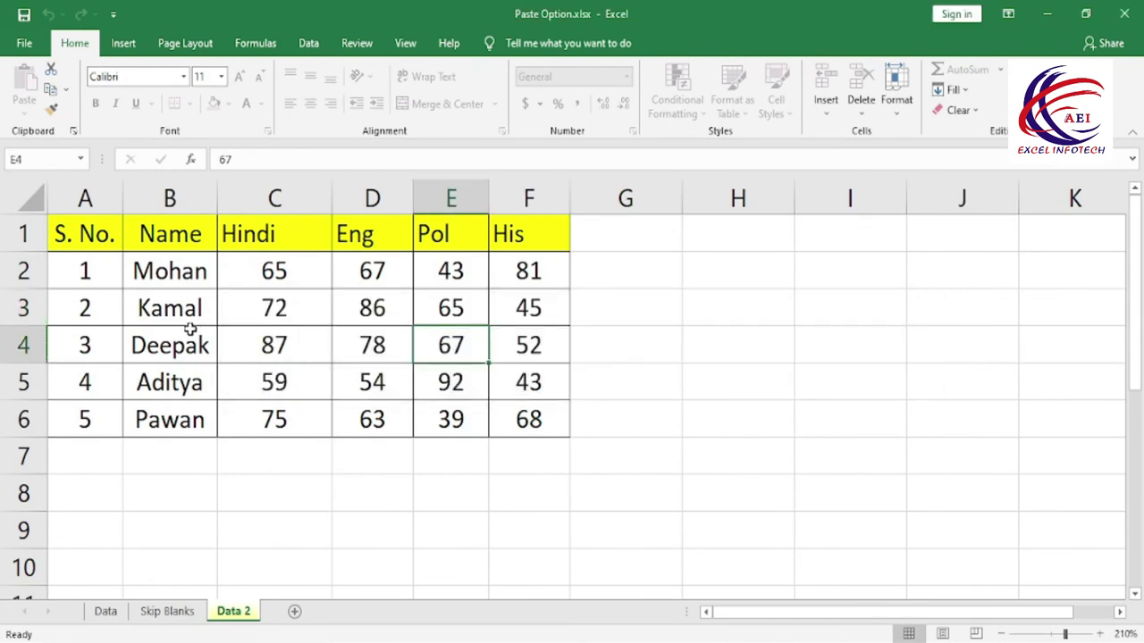
Step: Try deleting Aditya's name in B5, dismiss the warning, then reselect the table range
left_click(191, 329)
key("Down")
key("Delete")
key("Return")
key("Right")
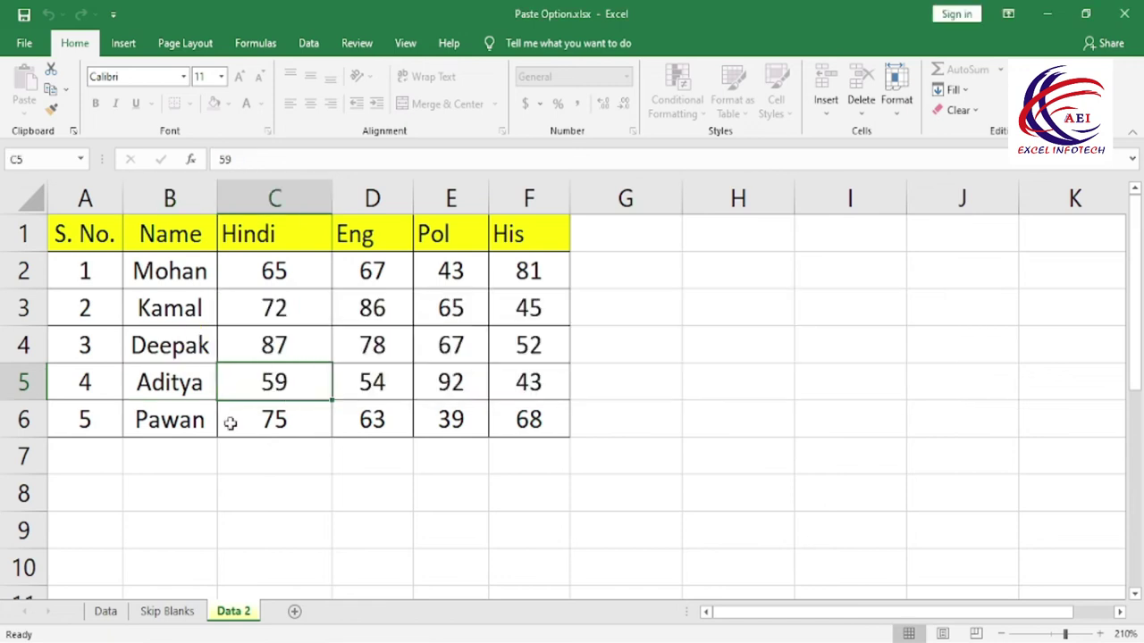
left_click_drag(260, 274, 504, 421)
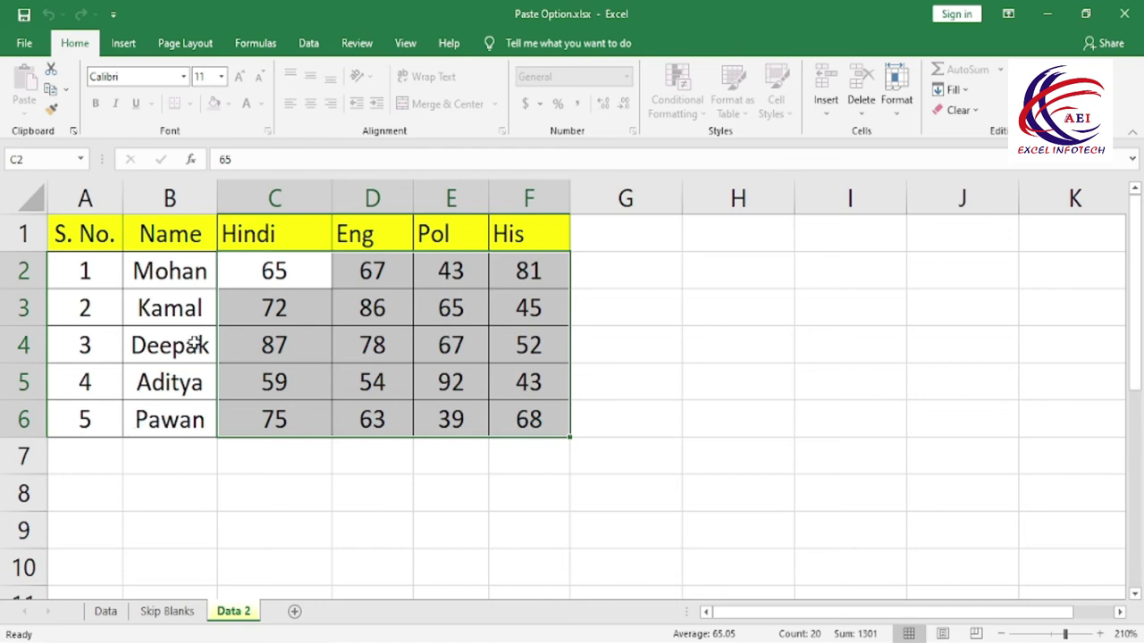
left_click_drag(99, 243, 539, 451)
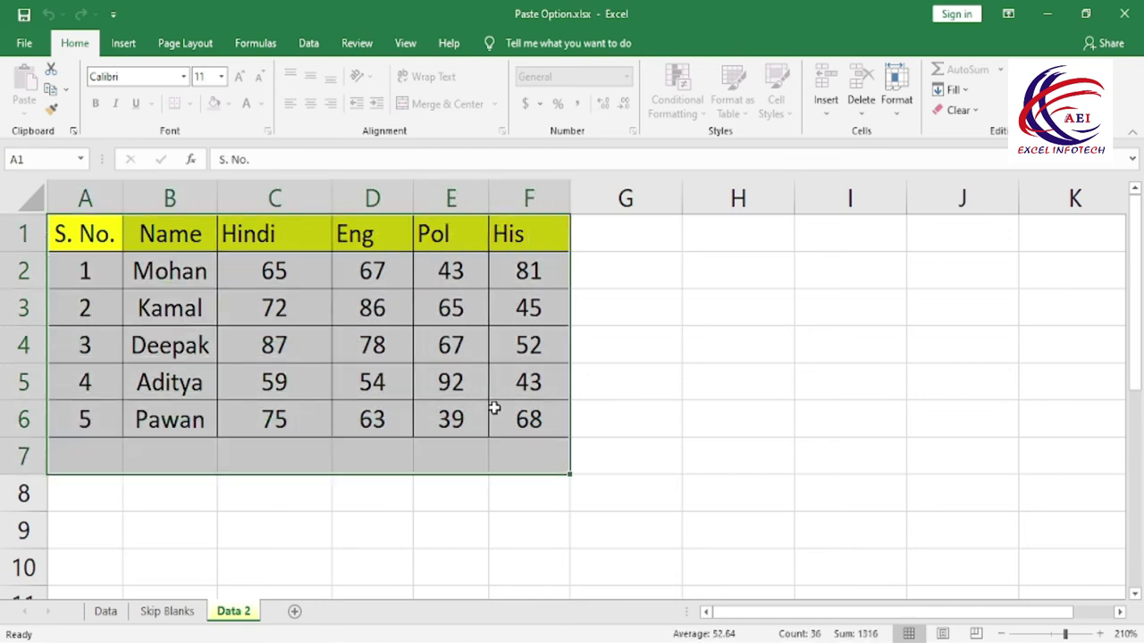
Step: Unprotect the Data 2 sheet by confirming its password
left_click(898, 112)
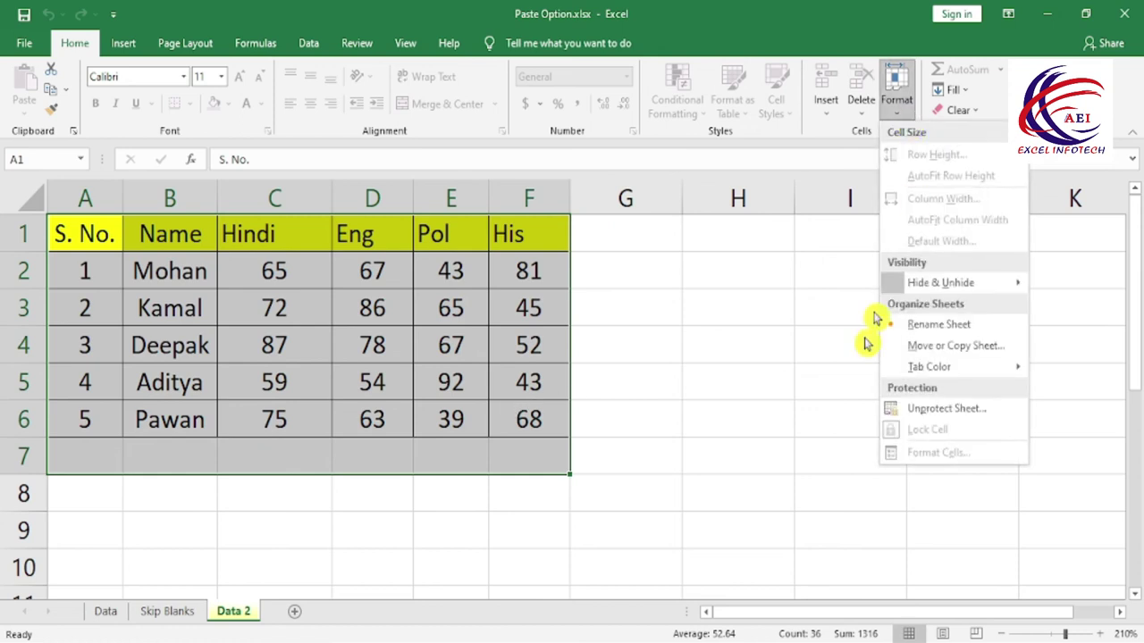
left_click(954, 420)
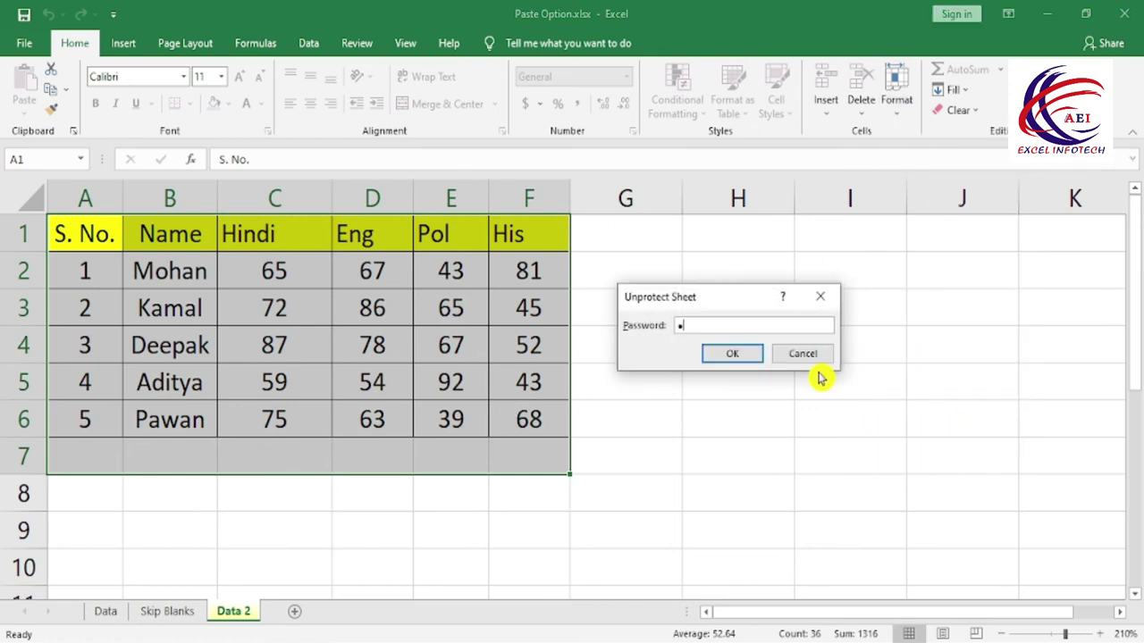
key("Return")
left_click(813, 373)
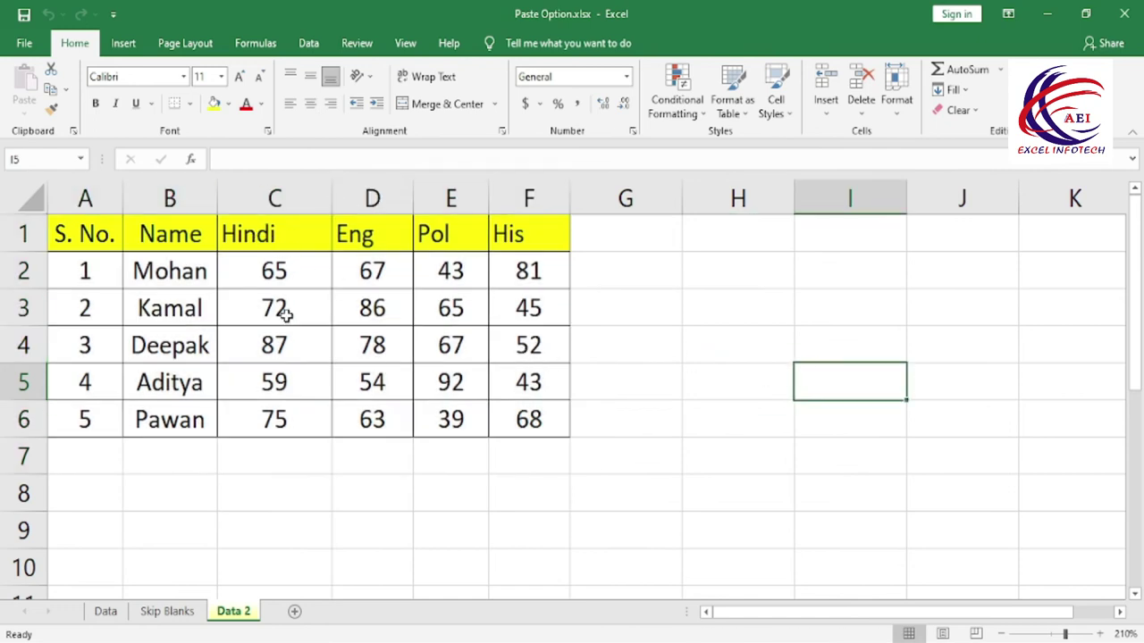
Step: Unlock the marks cells C2:F6 with Lock Cell, then select the whole table A1:F6
left_click_drag(259, 277, 508, 424)
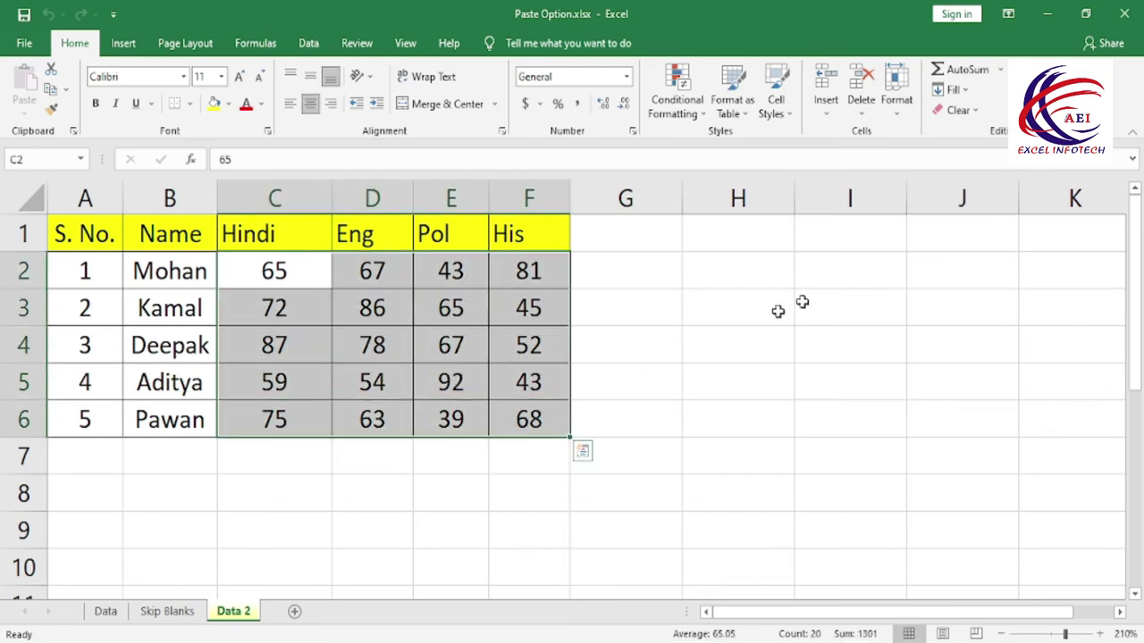
left_click(895, 116)
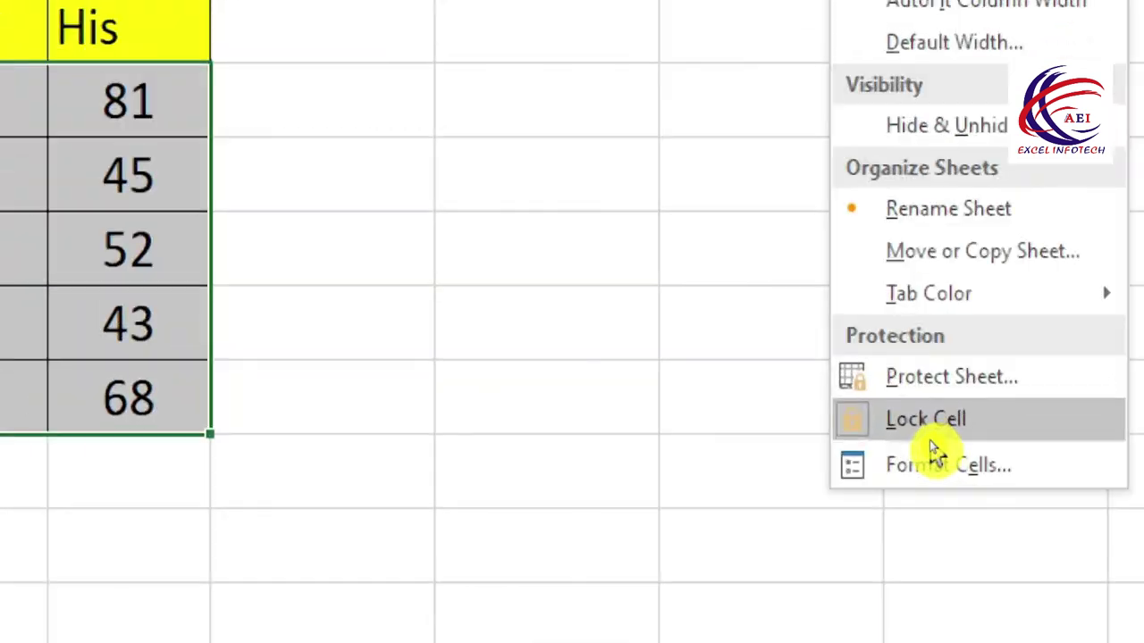
left_click(946, 432)
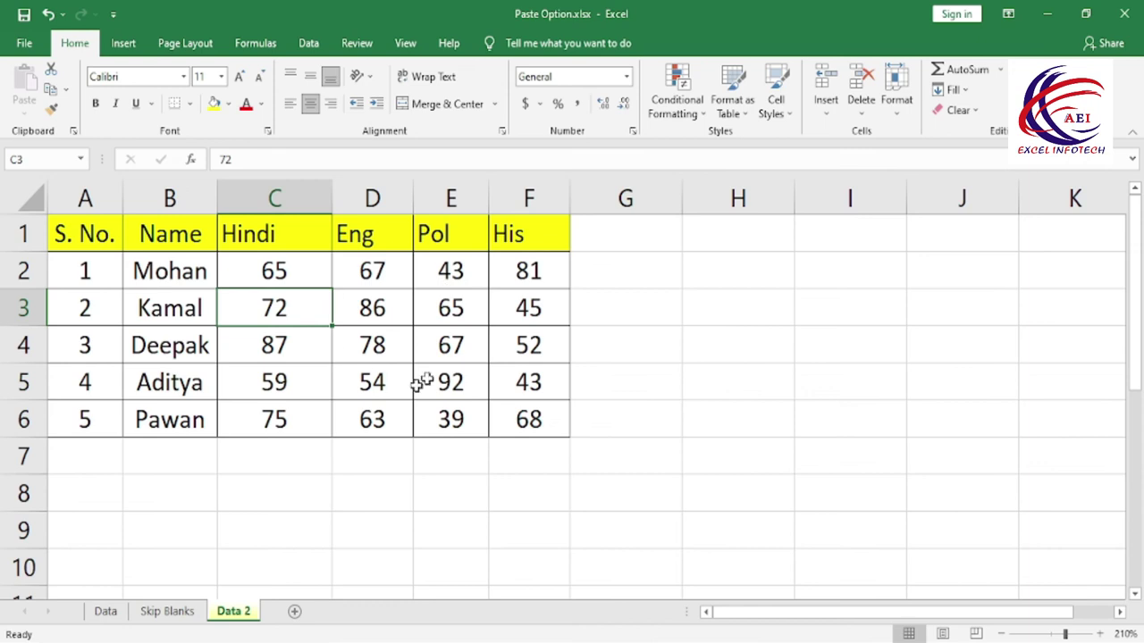
left_click(444, 333)
left_click(383, 367)
left_click(374, 303)
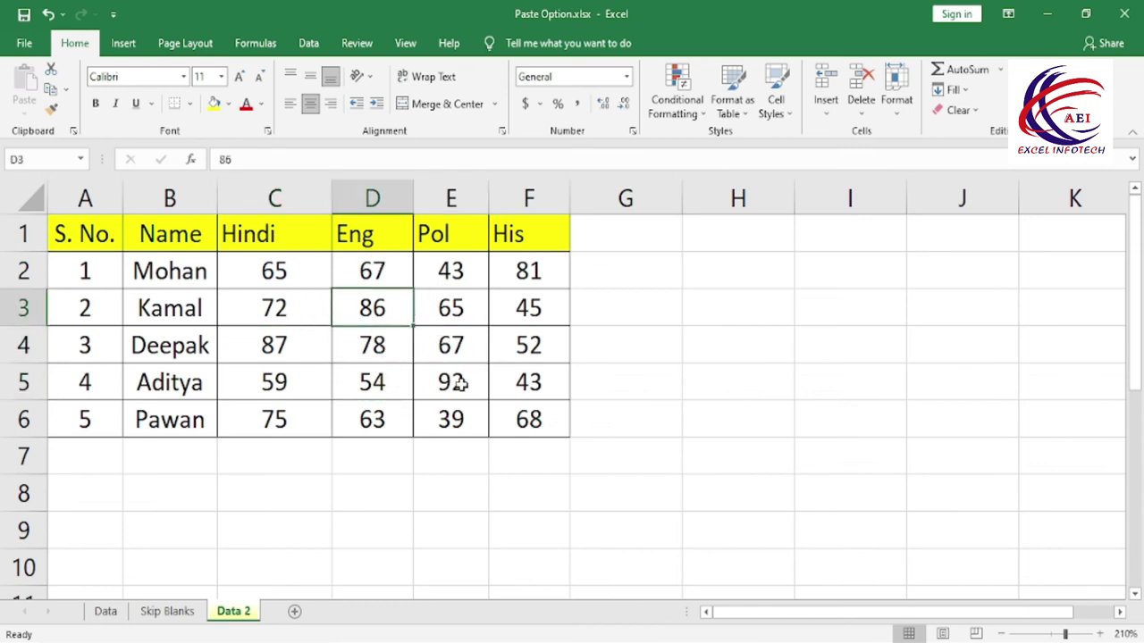
left_click_drag(117, 235, 526, 423)
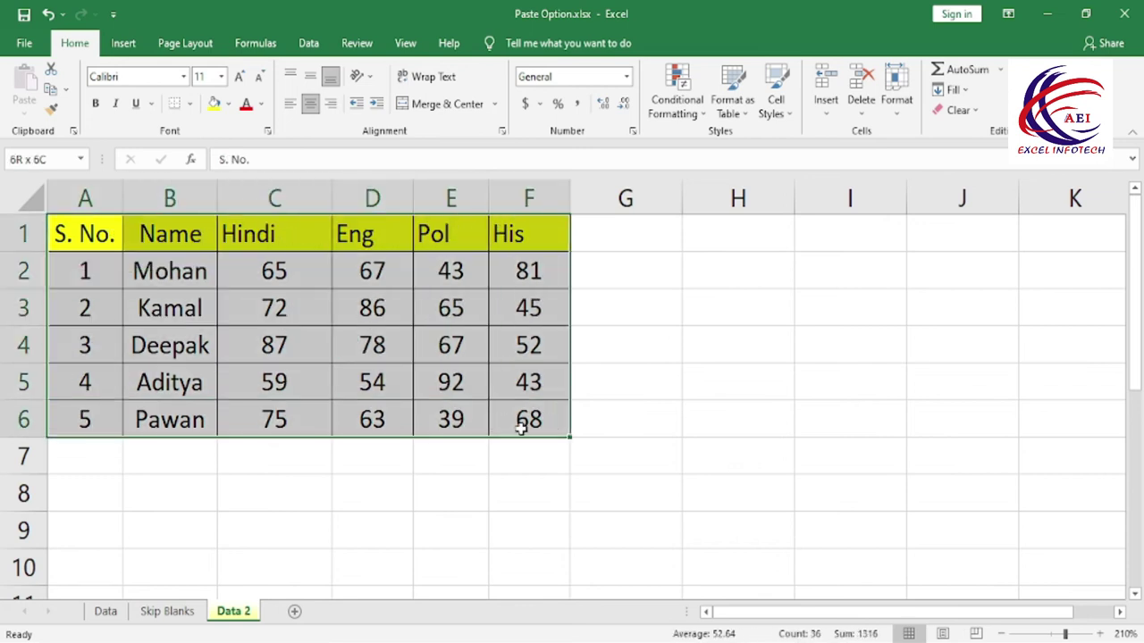
Step: Protect the Data 2 sheet again, entering and confirming the password
left_click(908, 117)
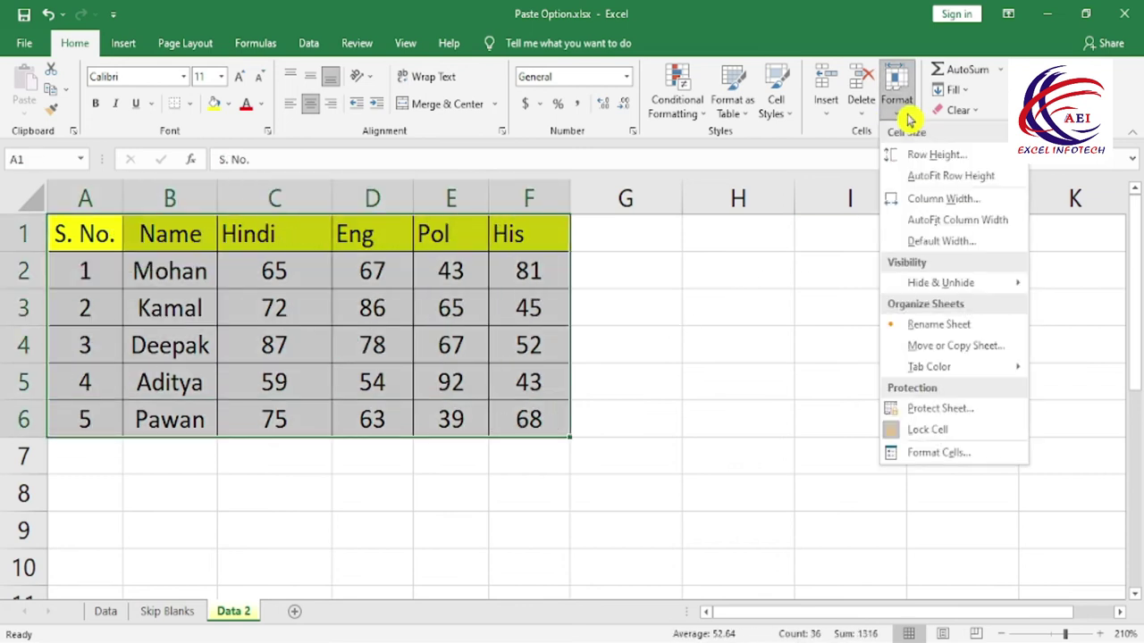
left_click(963, 413)
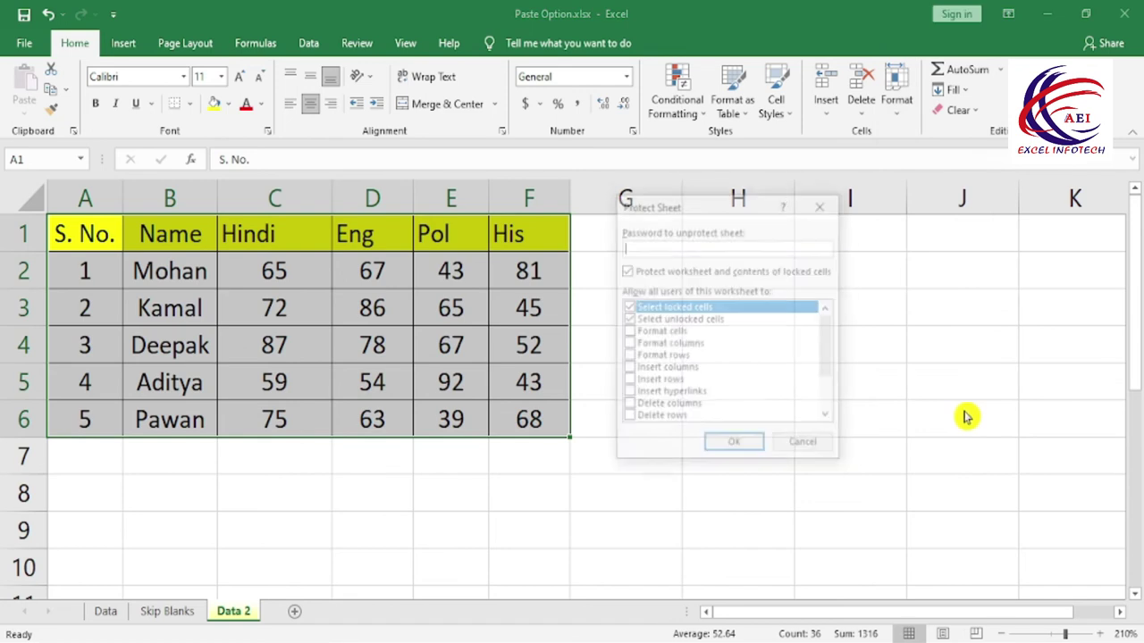
key("Return")
type("1")
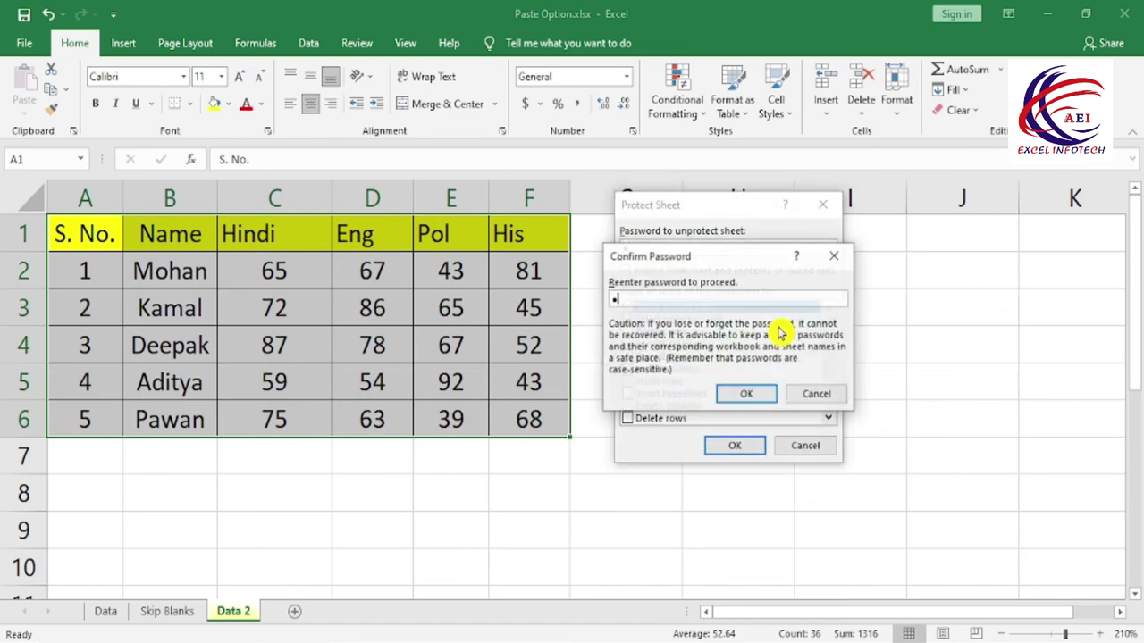
key("Return")
Step: Try editing the locked student name in B3 and dismiss the warning
left_click(469, 347)
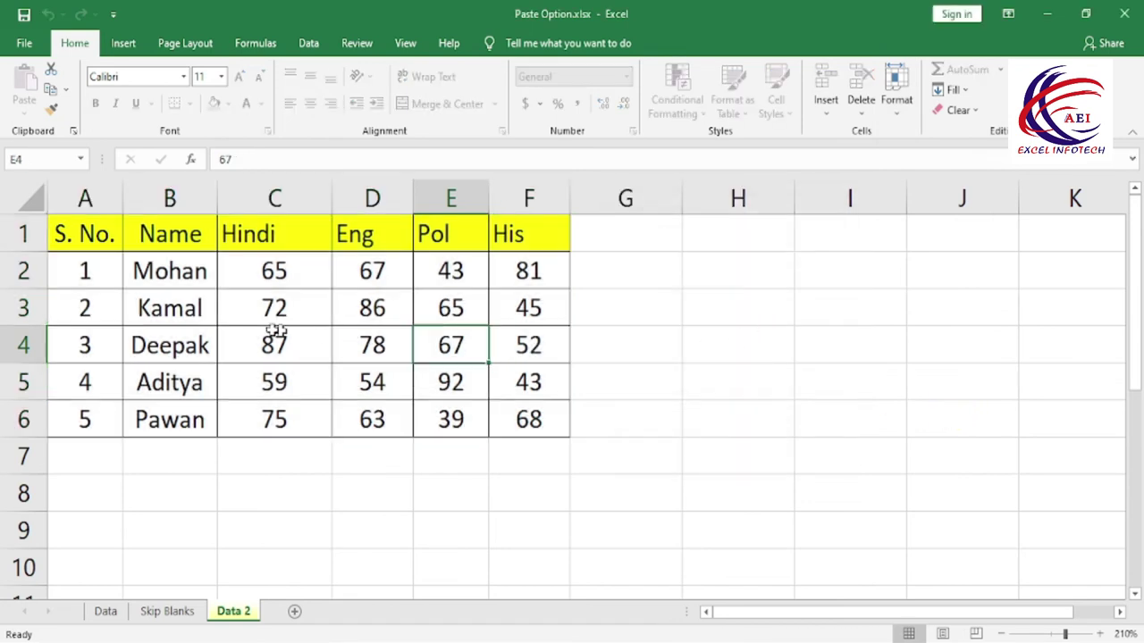
left_click(161, 317)
double_click(161, 319)
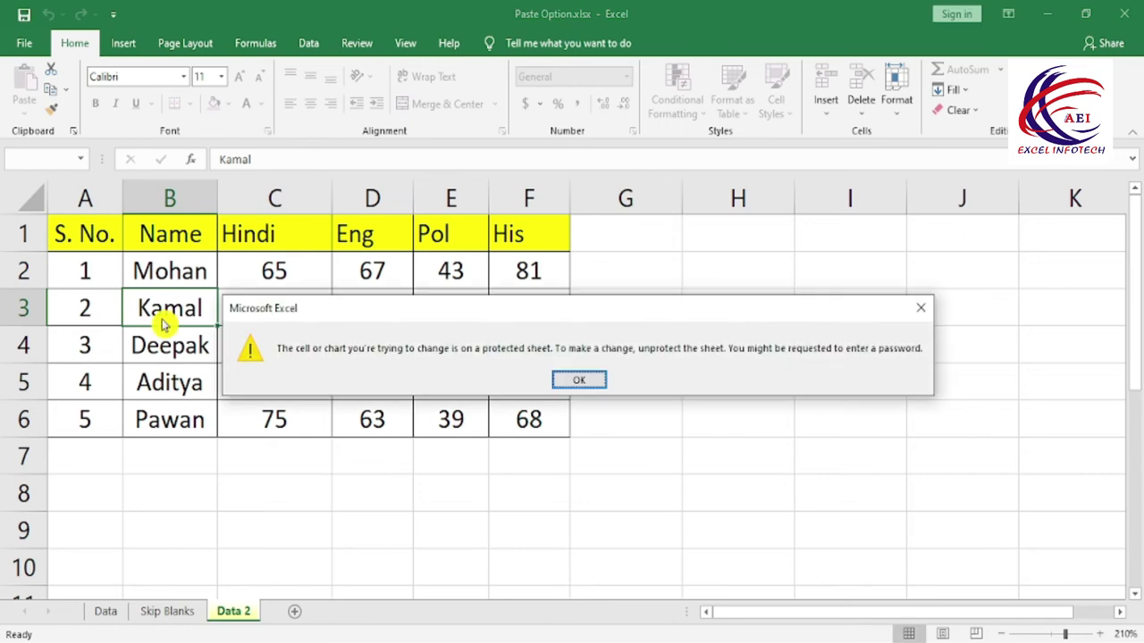
key("Return")
Step: Change C4 to 65 and C5 to 85, then try editing the locked Eng header in D1
left_click(295, 347)
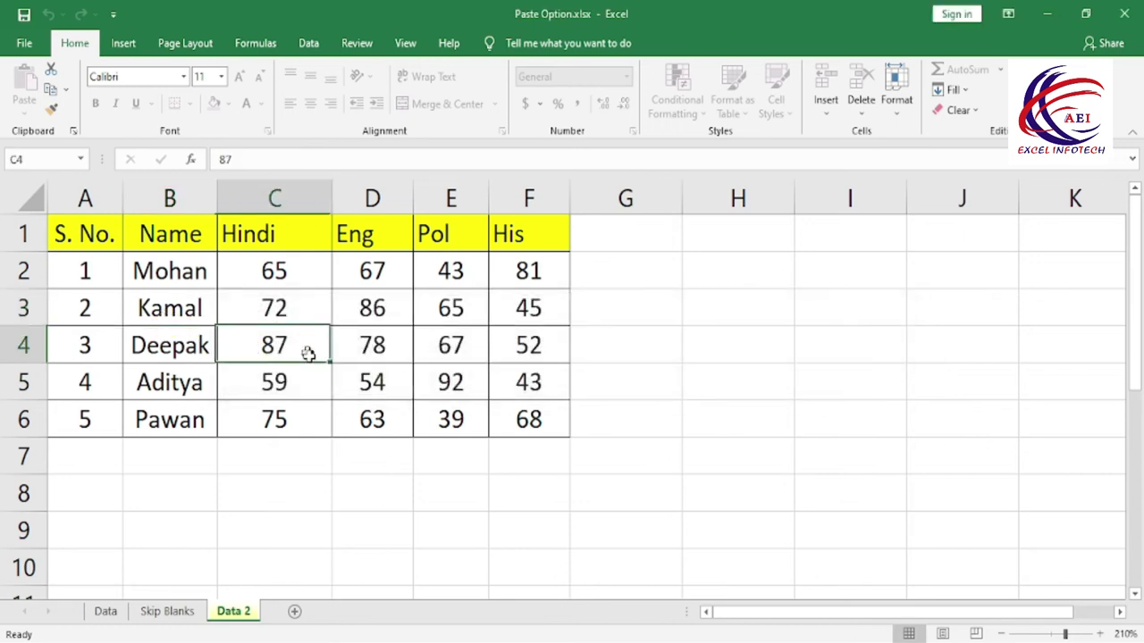
type("65")
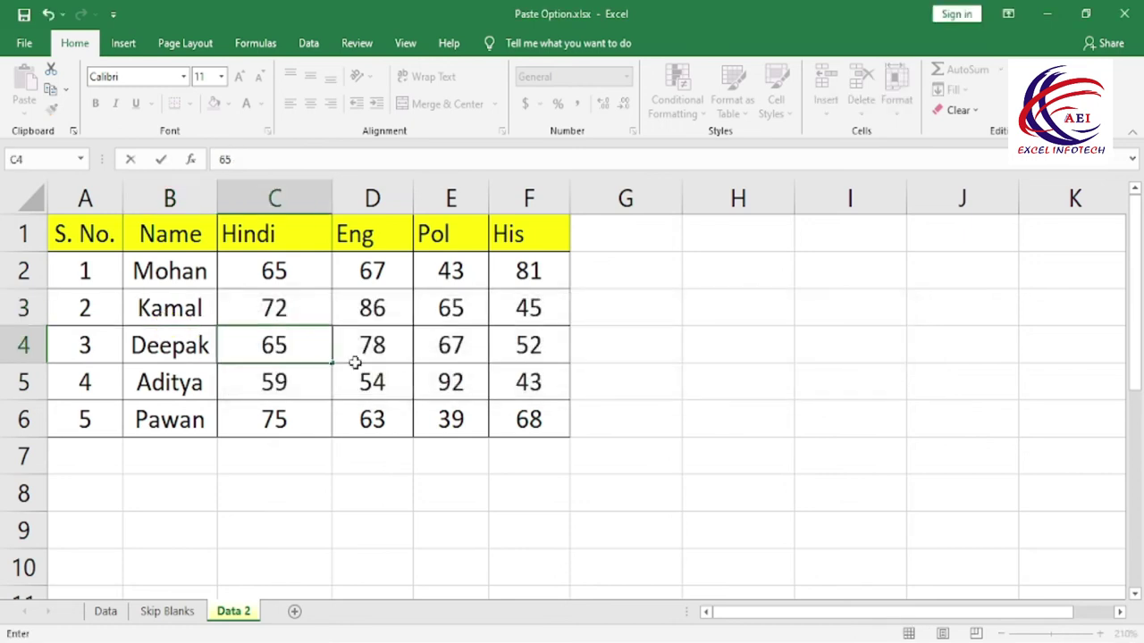
key("Return")
type("85")
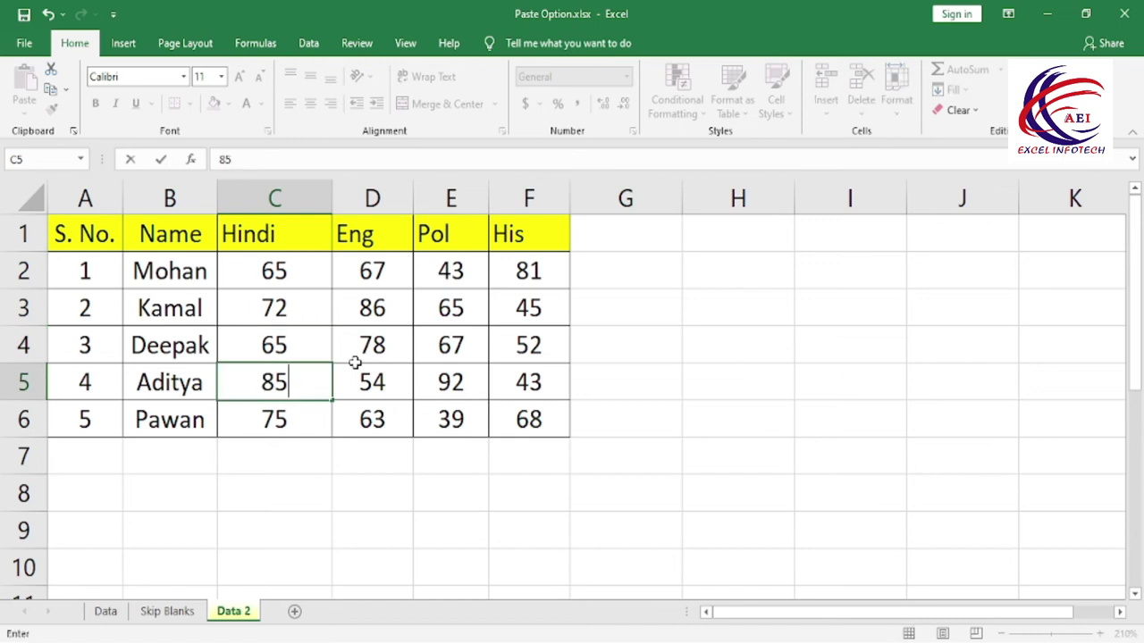
key("Return")
left_click_drag(300, 273, 521, 420)
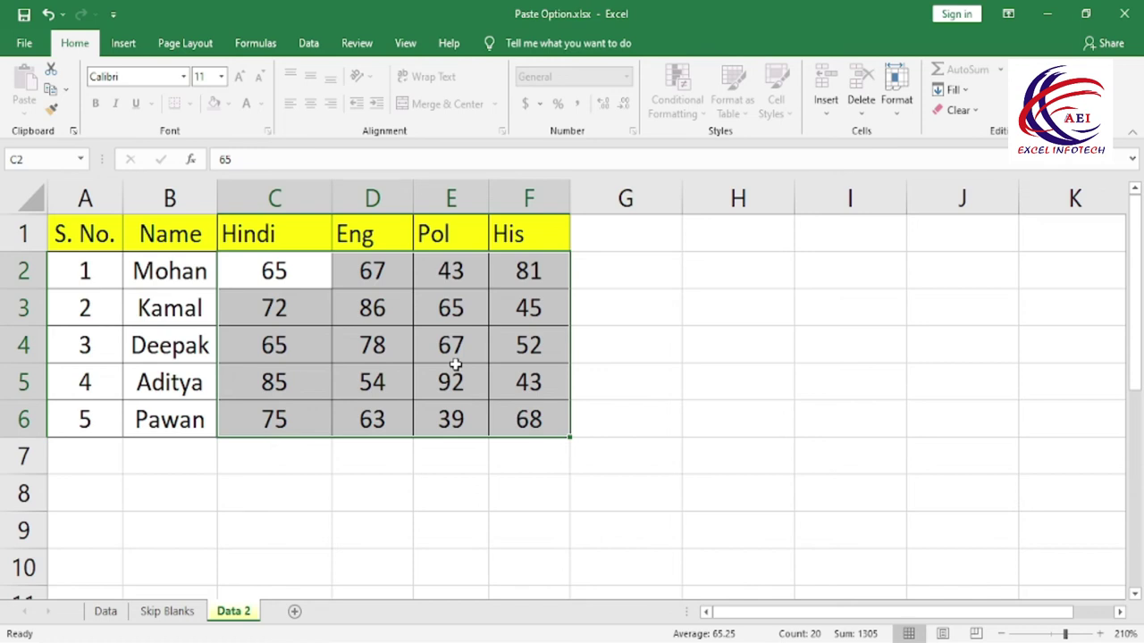
left_click(383, 236)
double_click(383, 238)
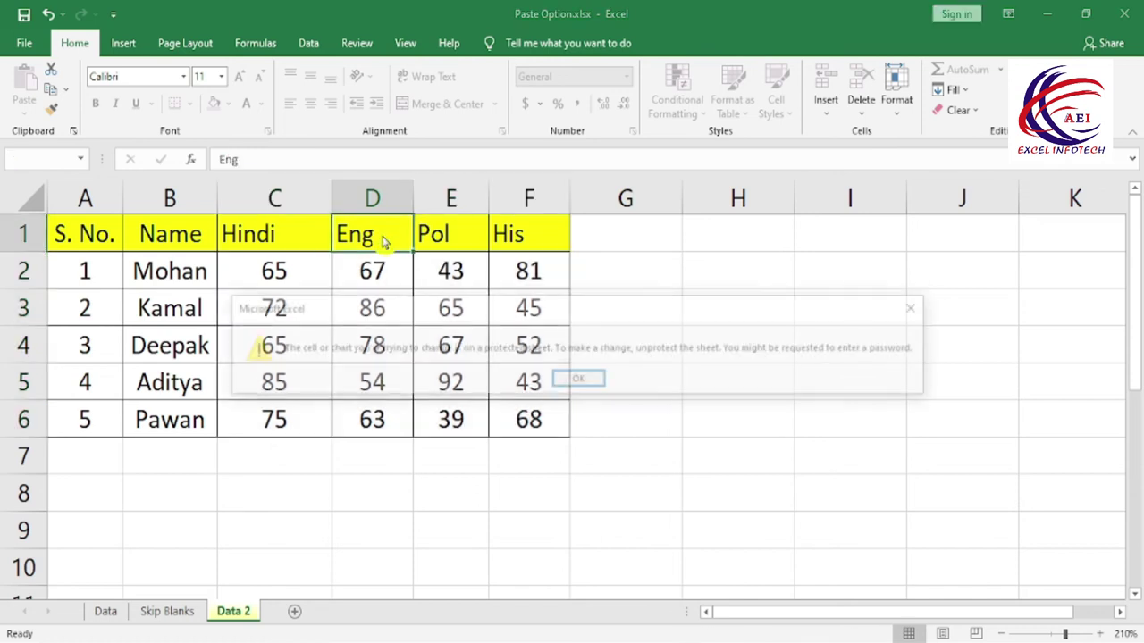
Step: Dismiss the warning, unprotect the sheet with its password, and select the table A1:F7
left_click(572, 382)
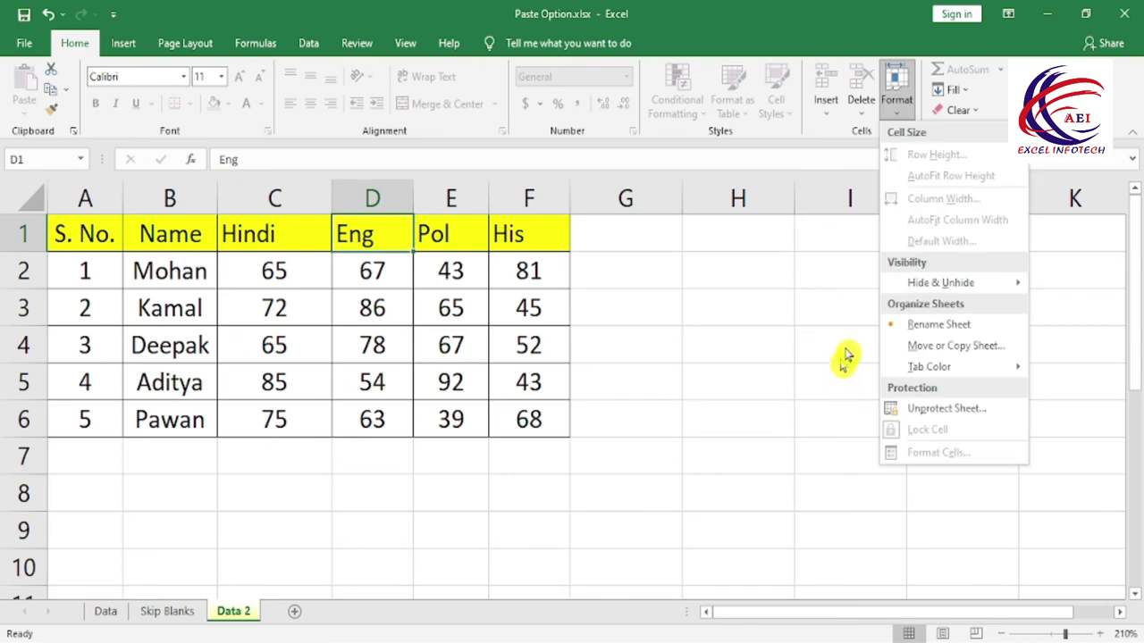
left_click(948, 410)
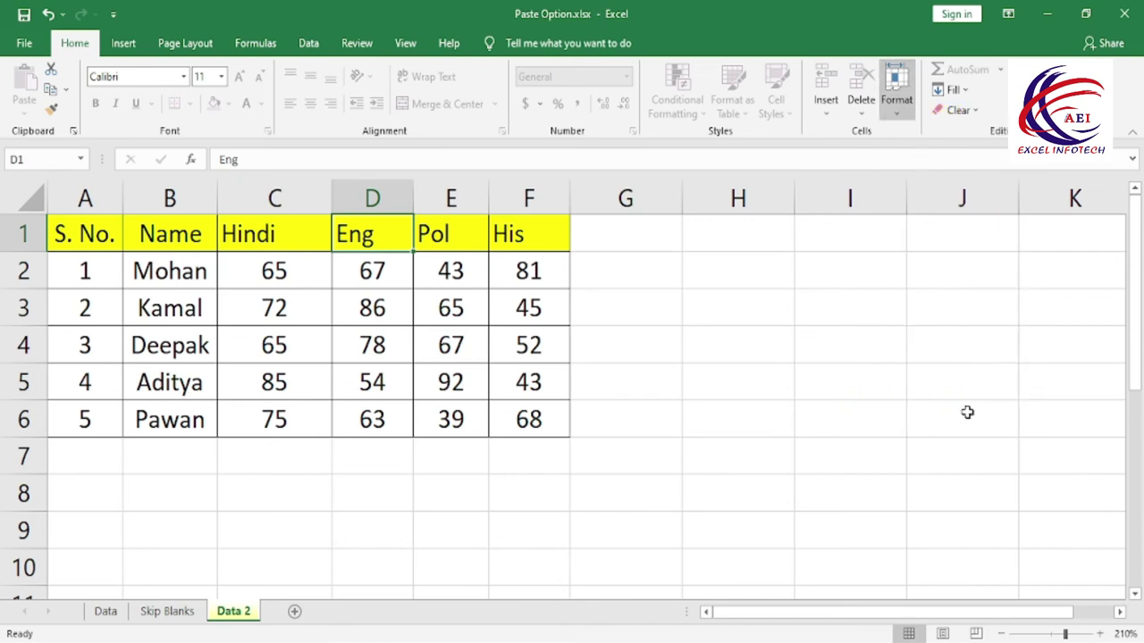
key("Return")
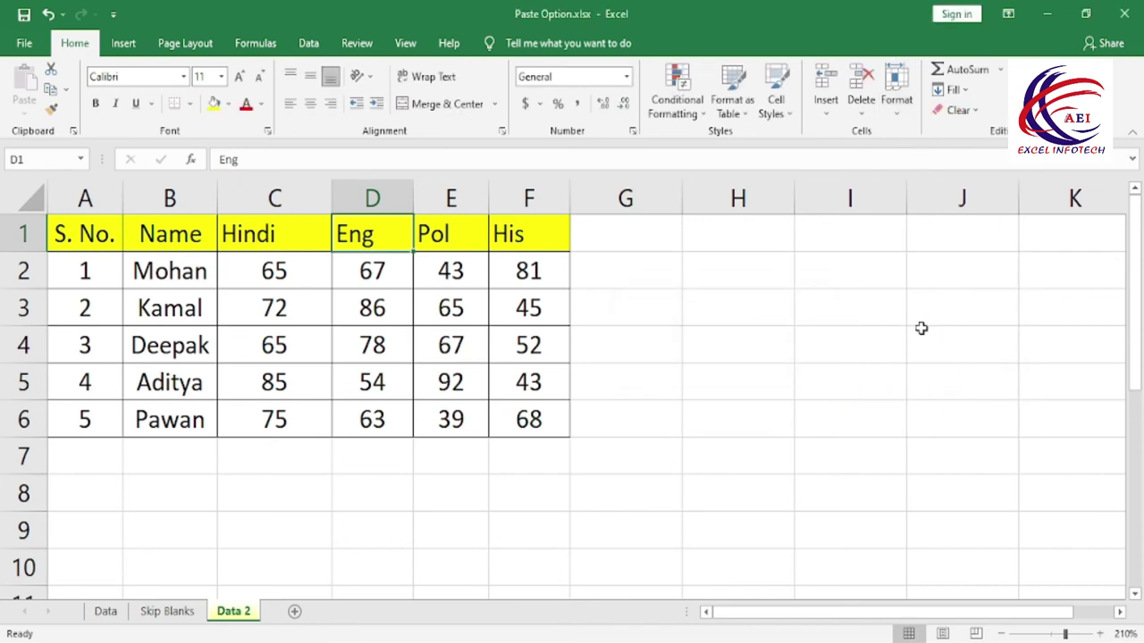
mouse_move(67, 237)
left_mouse_down()
mouse_move(554, 451)
mouse_move(554, 421)
left_mouse_up()
Step: Password-protect the sheet, allowing format cells, columns and rows, and insert columns and rows
left_click(911, 113)
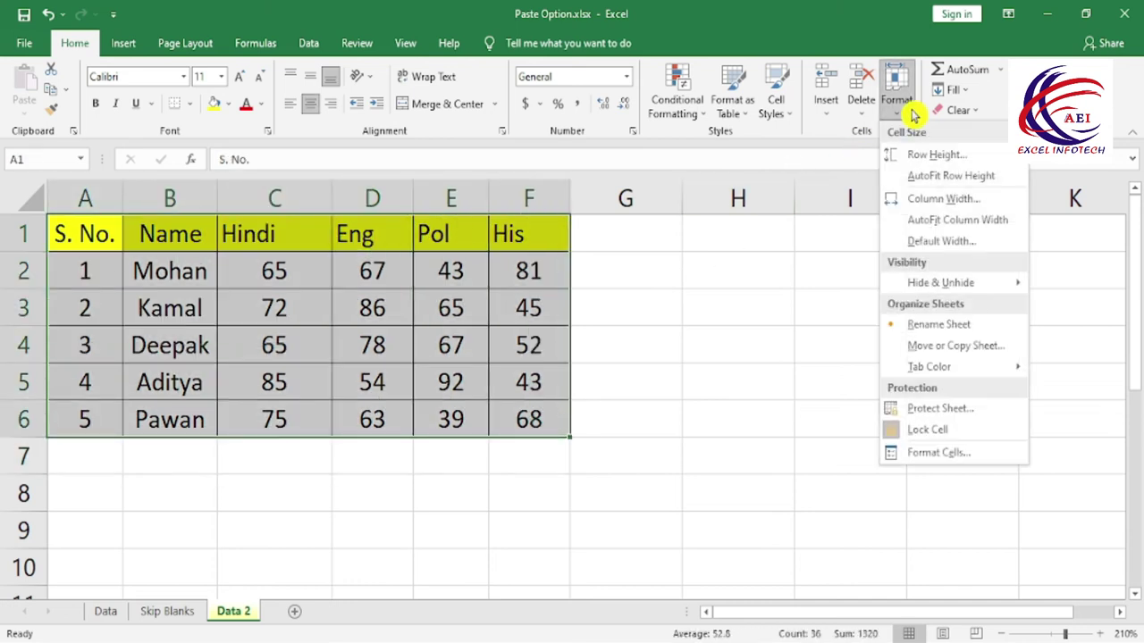
left_click(986, 415)
left_click_drag(703, 203, 690, 200)
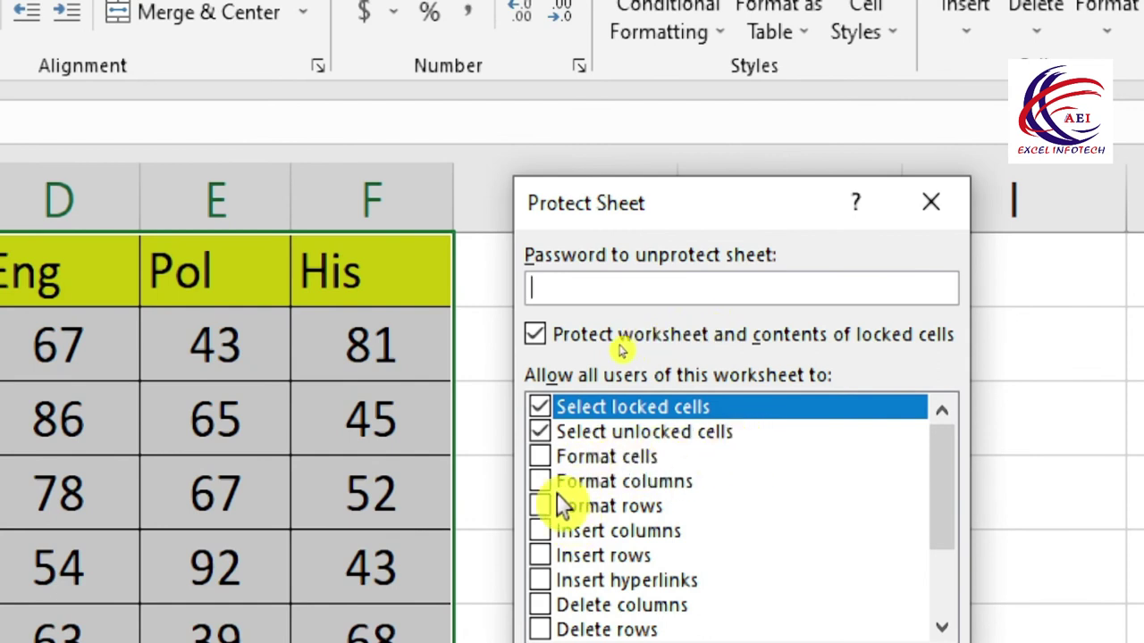
left_click(542, 457)
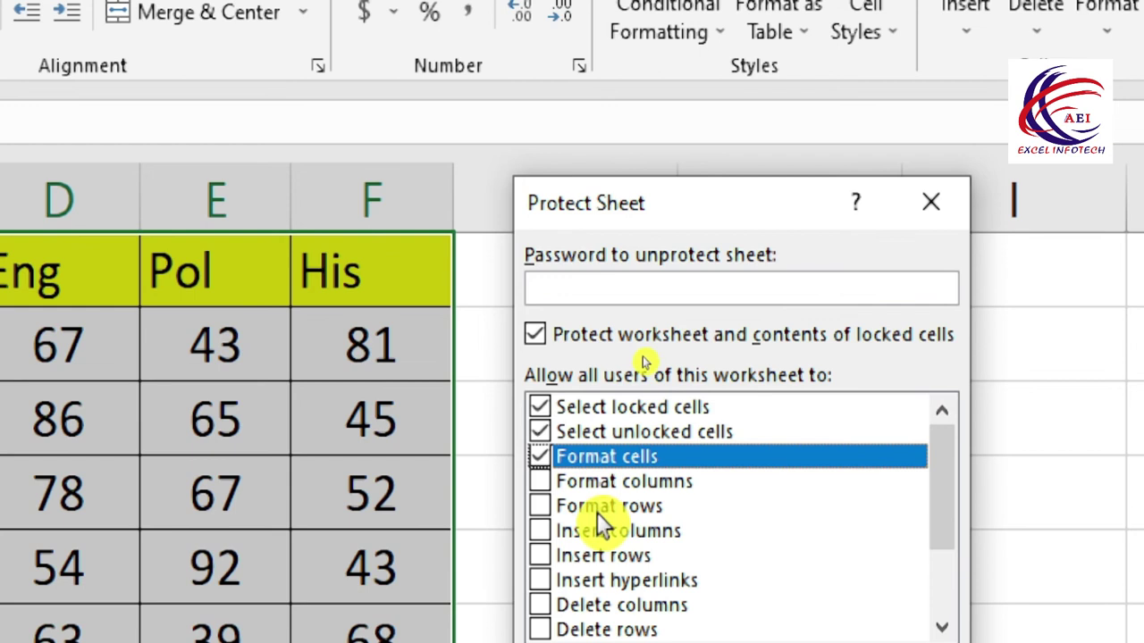
left_click(540, 480)
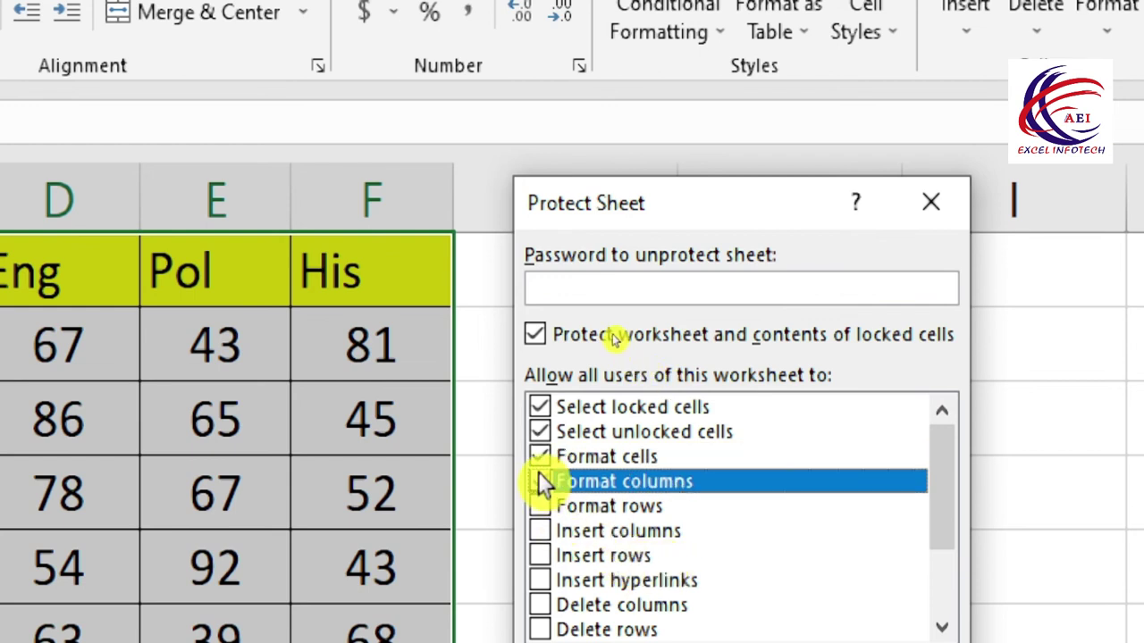
left_click(539, 507)
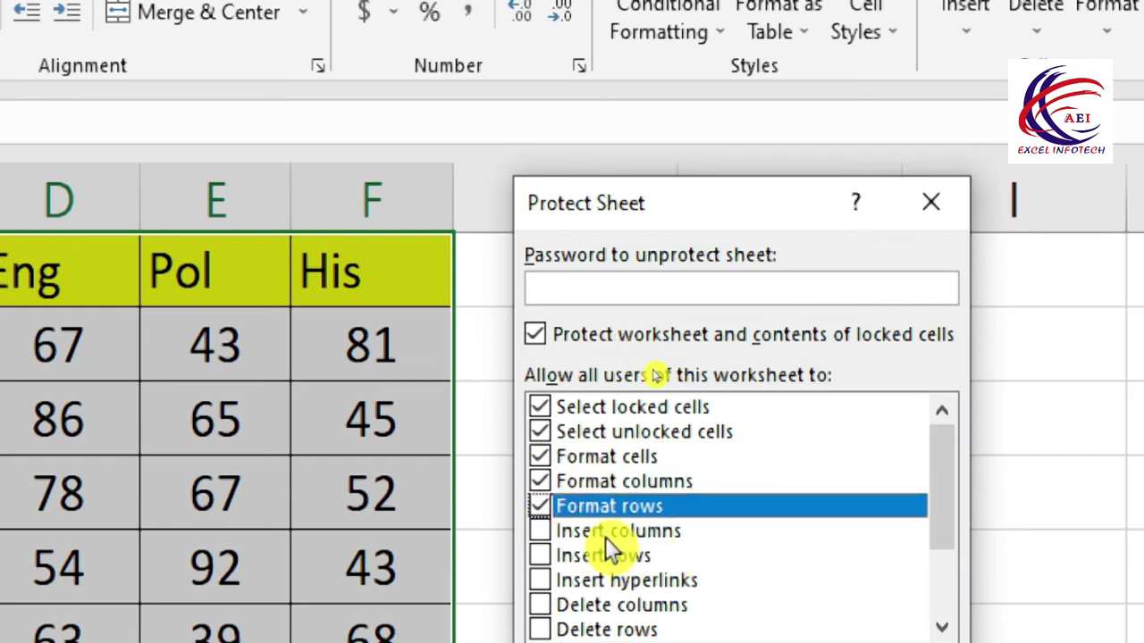
left_click(542, 530)
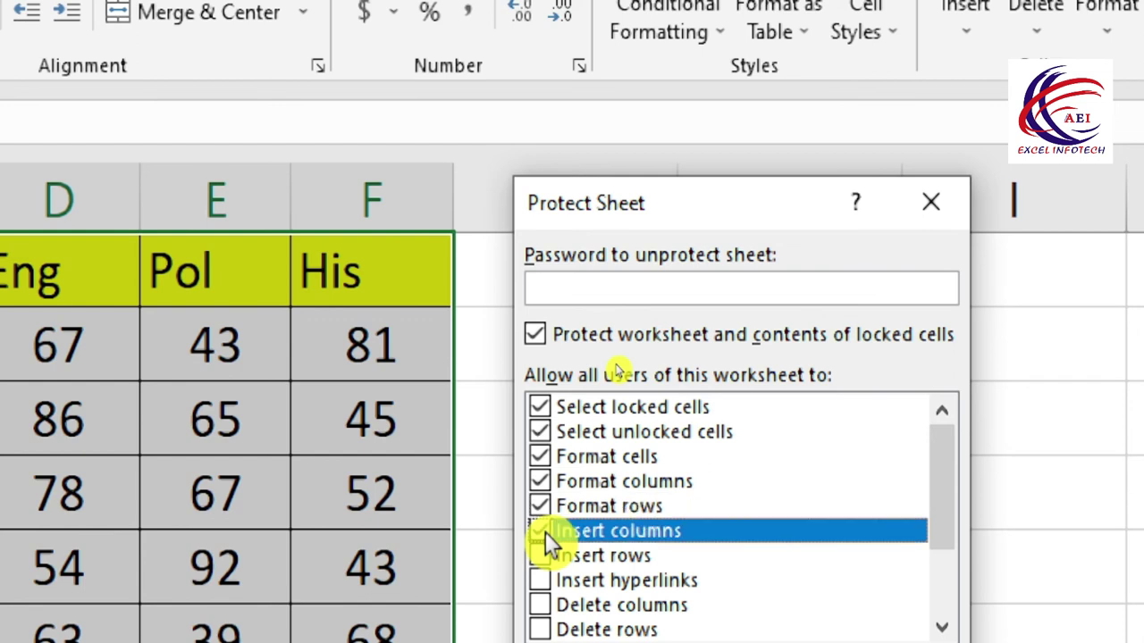
left_click(542, 561)
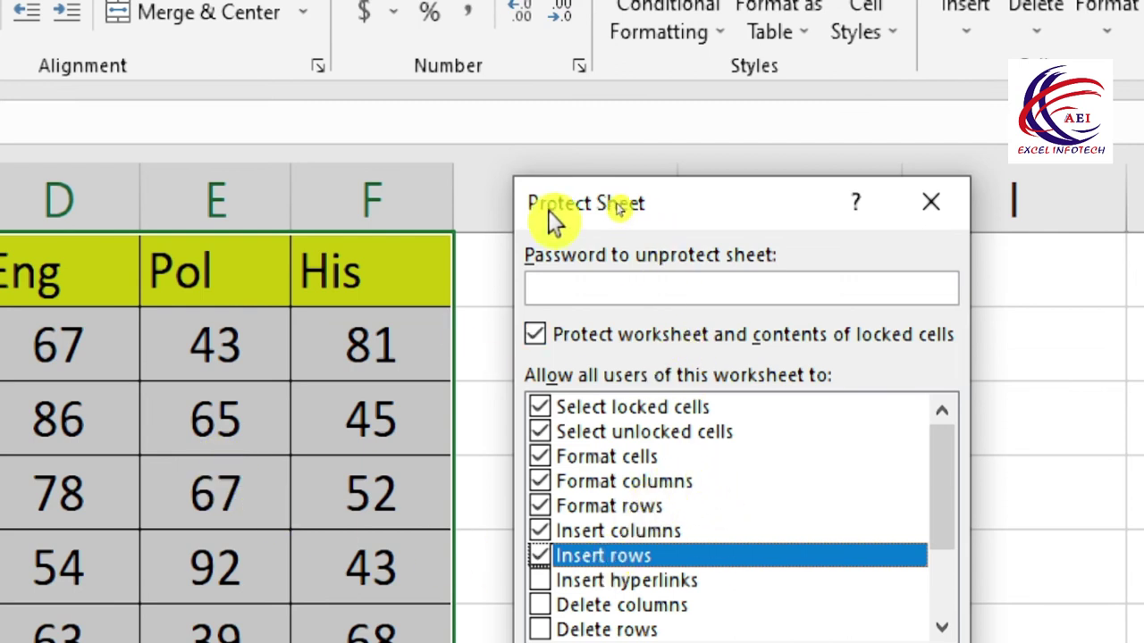
left_click(549, 288)
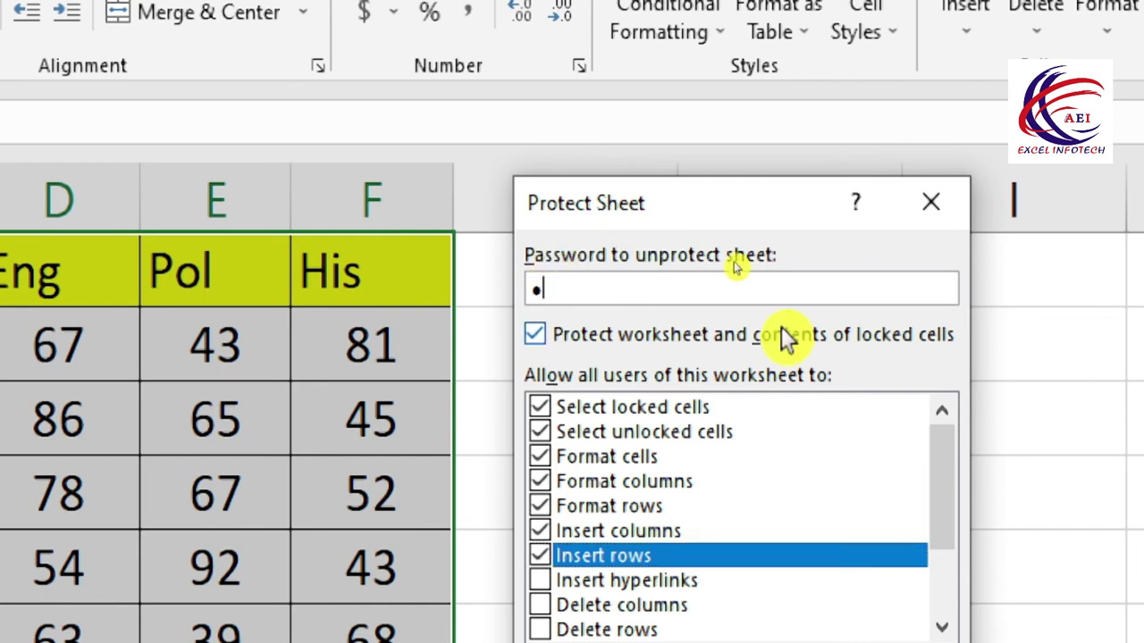
key("Return")
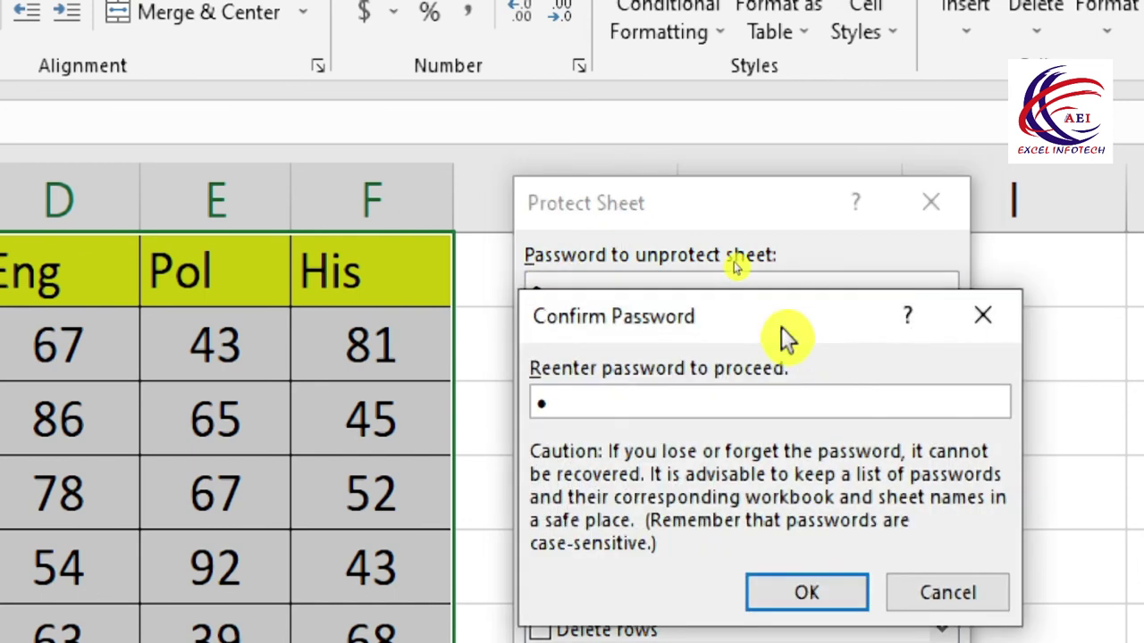
key("Return")
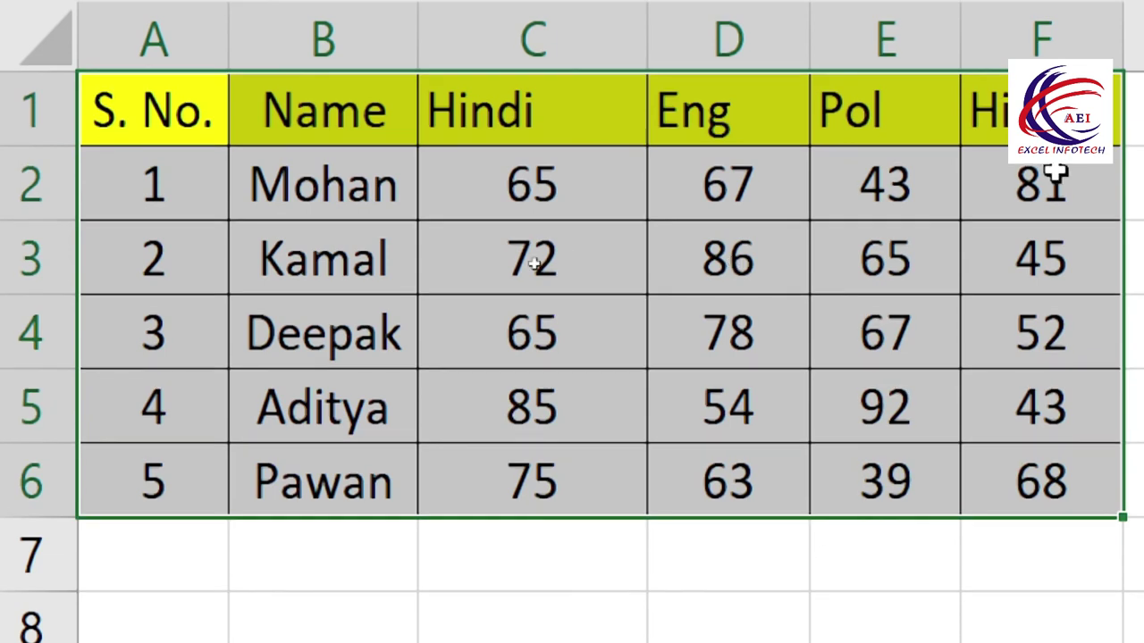
Step: Fill the header row A1:F1 dark blue
left_click(1024, 178)
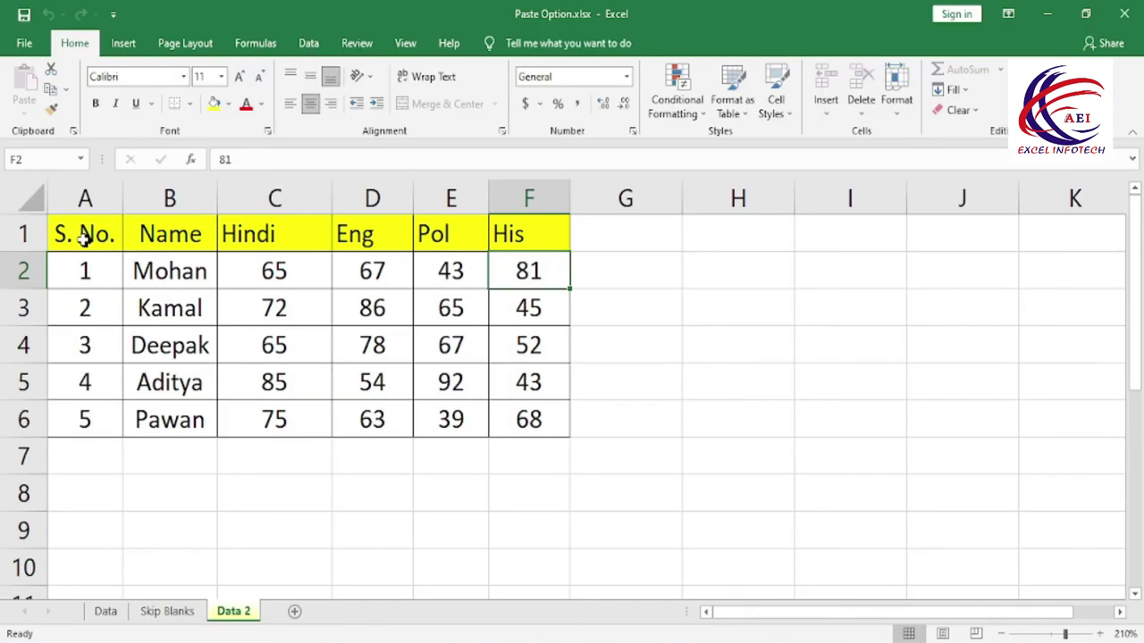
left_click_drag(83, 234, 505, 234)
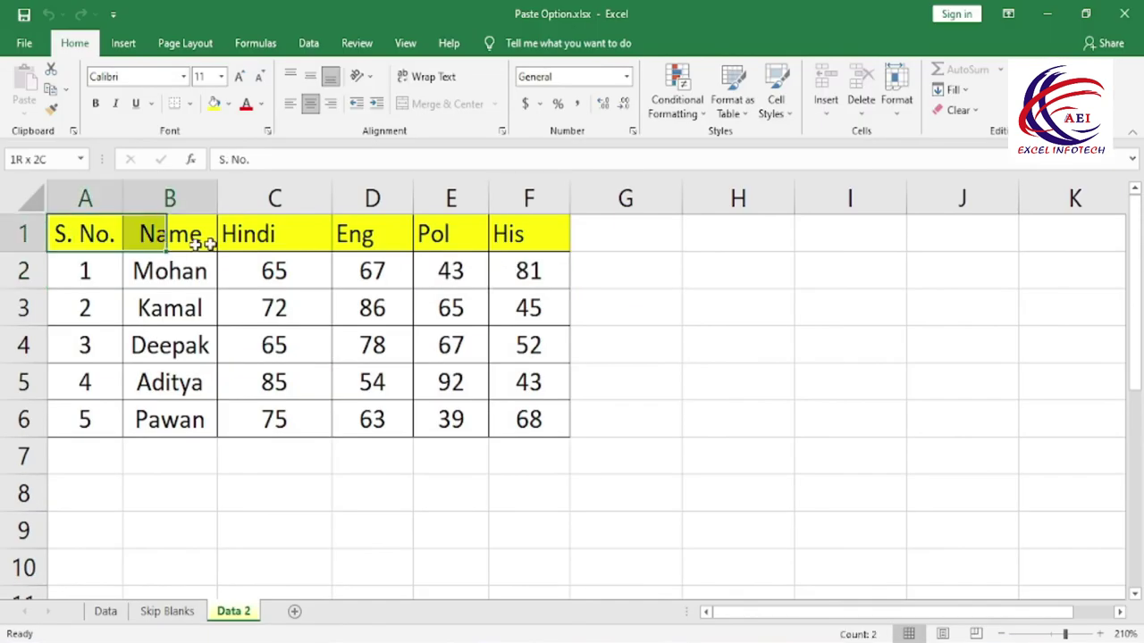
left_click(228, 103)
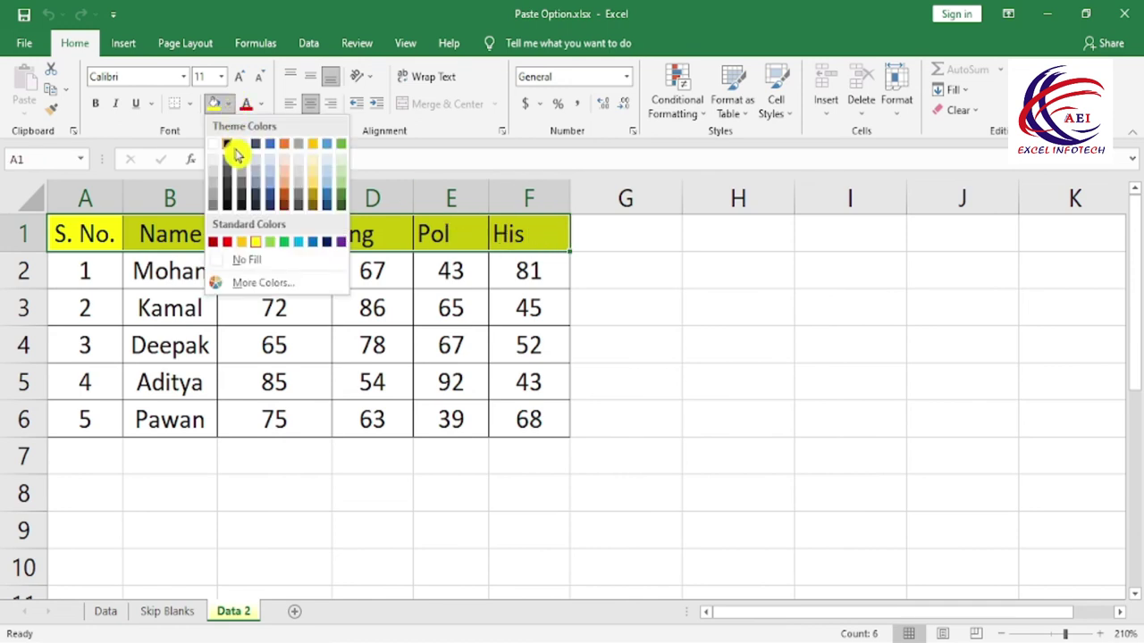
left_click(327, 198)
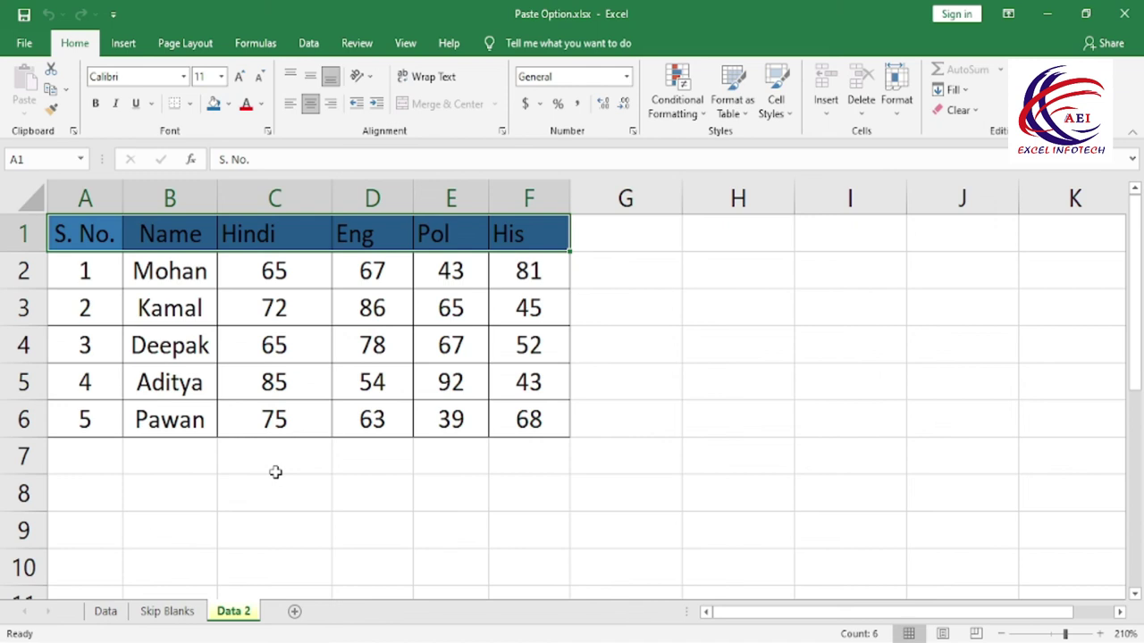
Step: Try editing a serial number in column A and Deepak's name in B4, dismissing each warning
left_click_drag(94, 266, 103, 408)
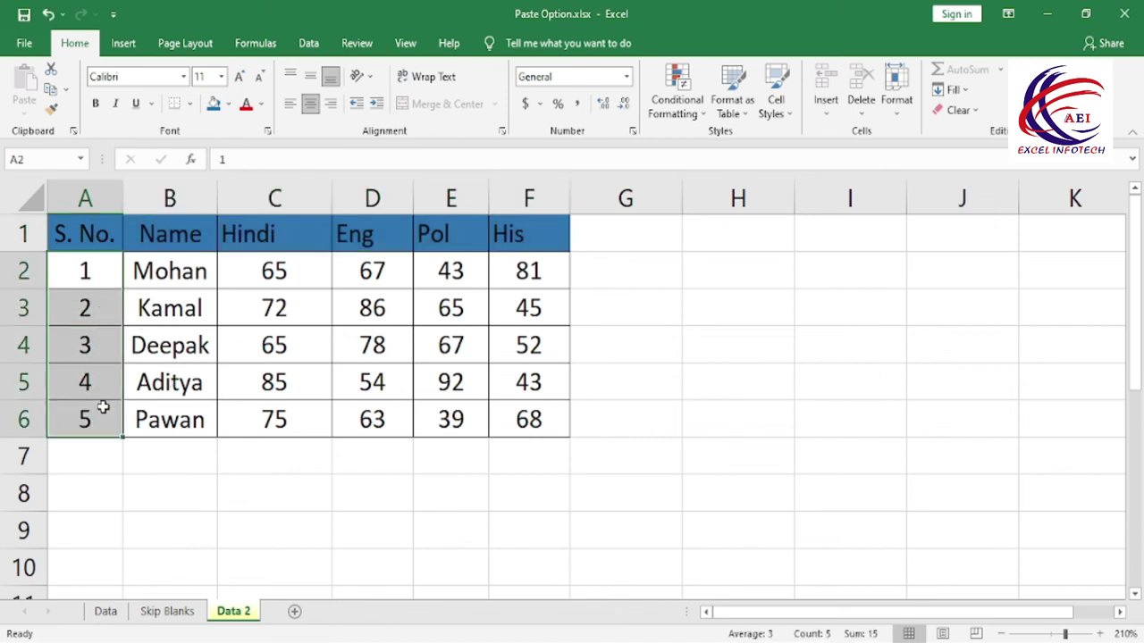
double_click(104, 411)
key("Return")
left_click(149, 329)
double_click(150, 329)
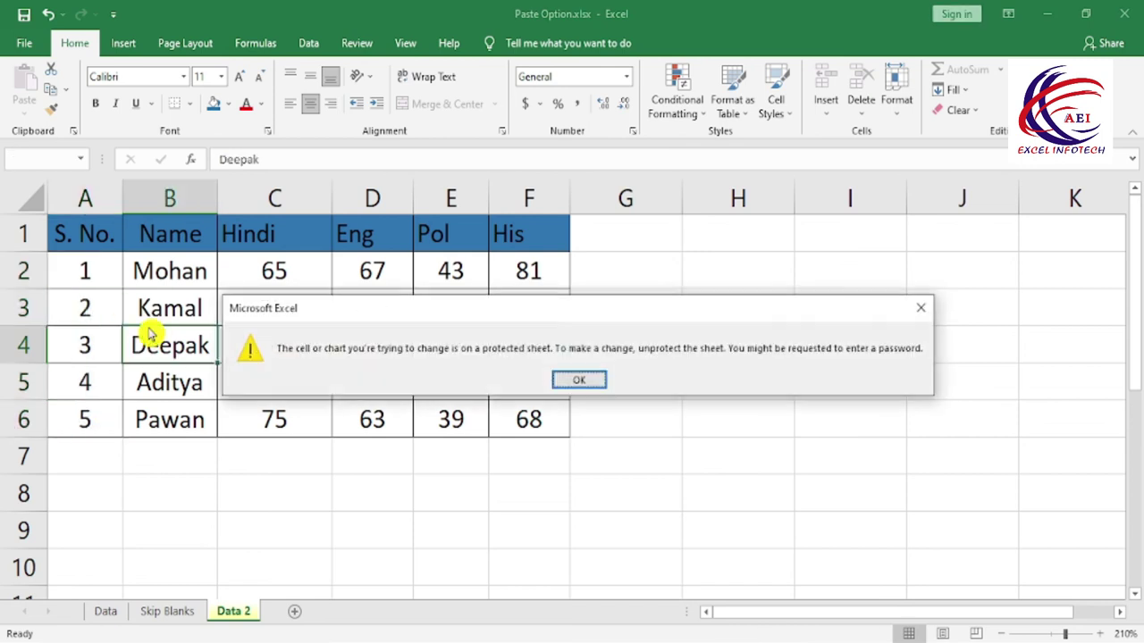
left_click(577, 381)
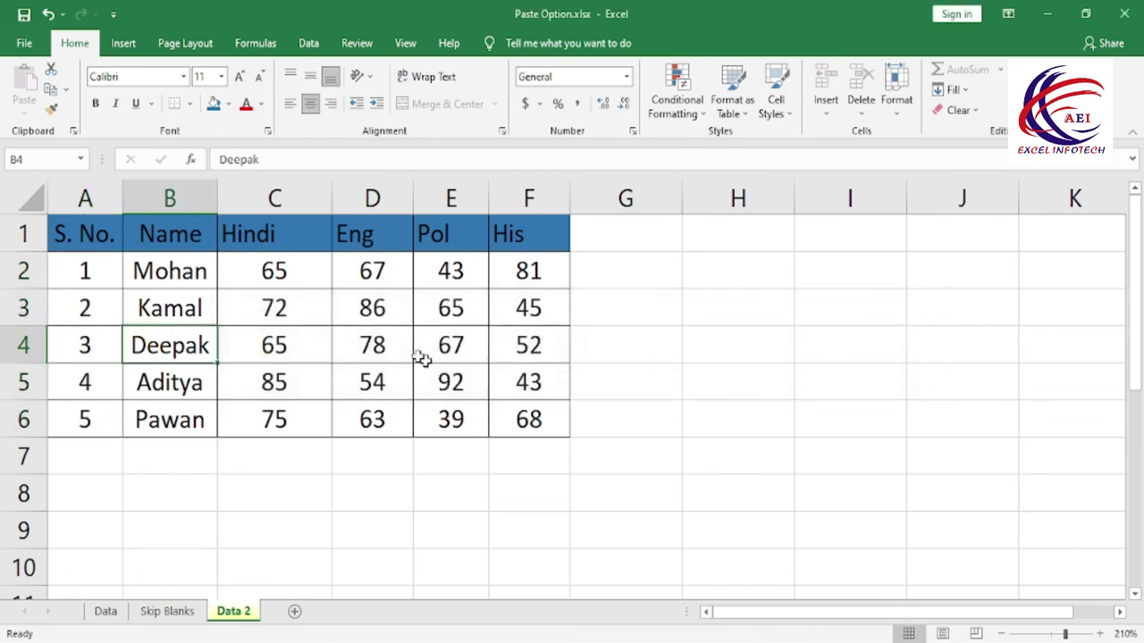
Step: Enter 96 as Deepak's Eng mark in D4
left_click(388, 337)
type("96")
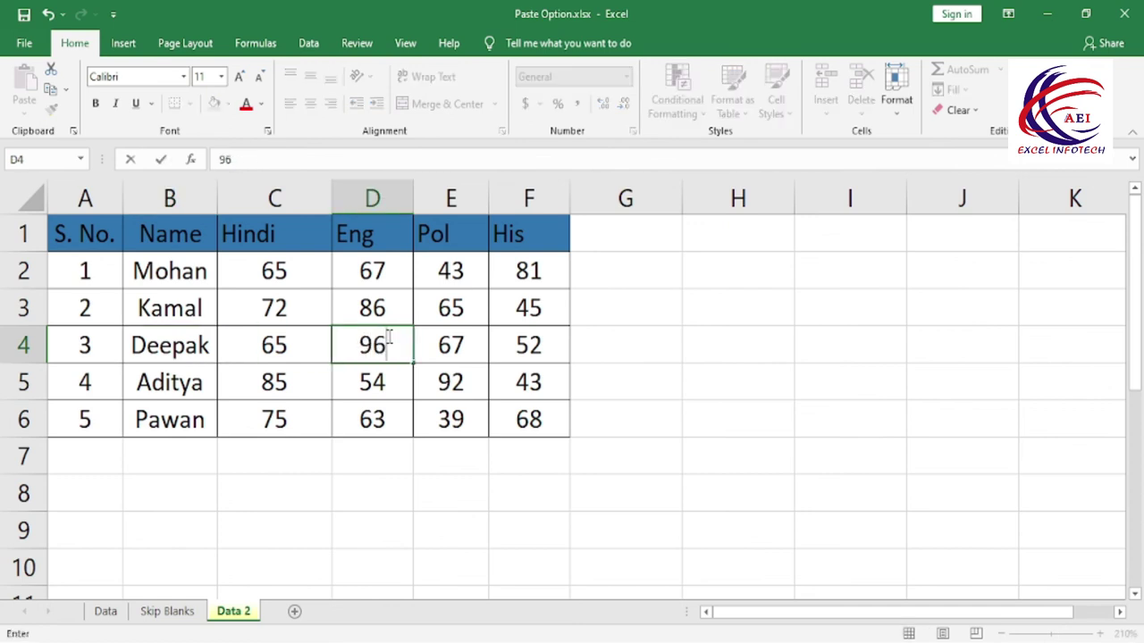
key("Return")
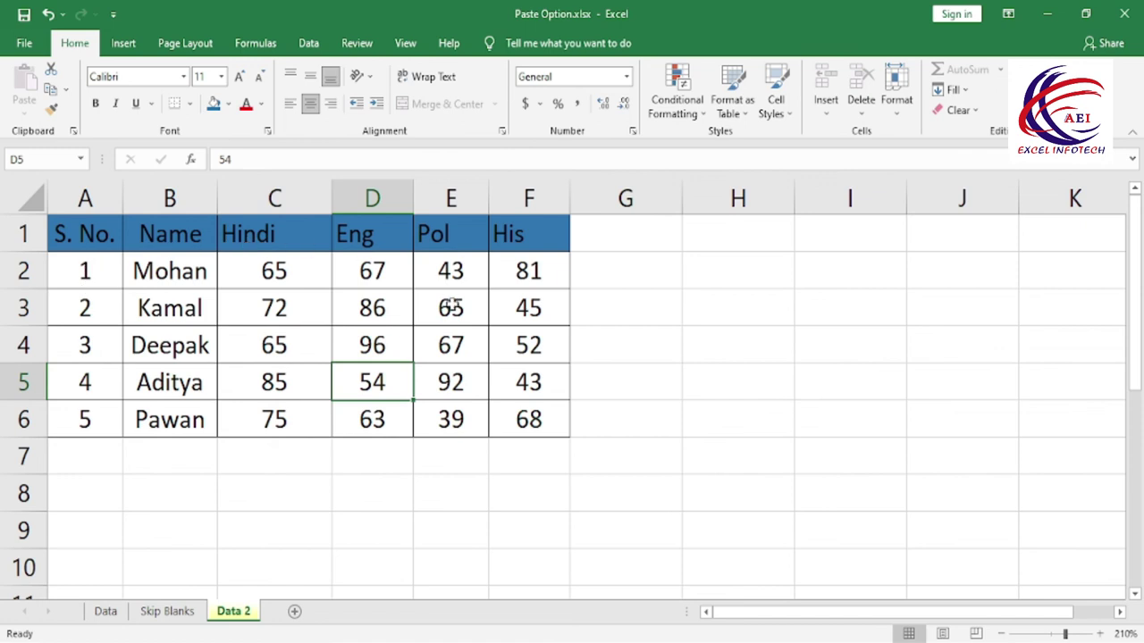
Step: Insert an empty column before Hindi in column C, then close the unused Delete options
left_click(297, 192)
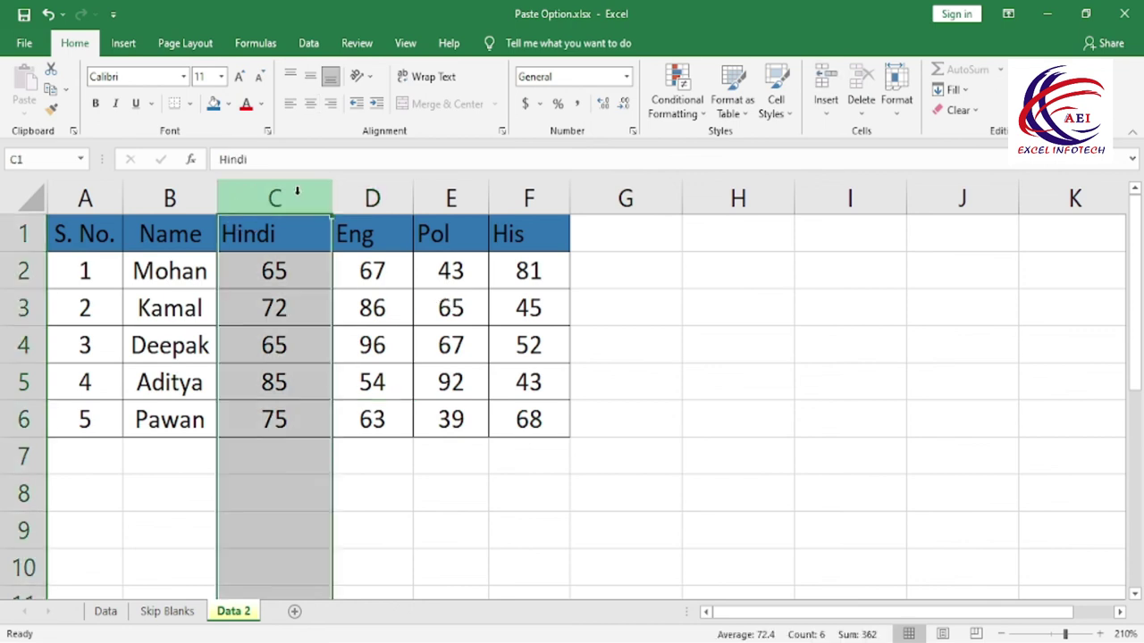
left_click(826, 80)
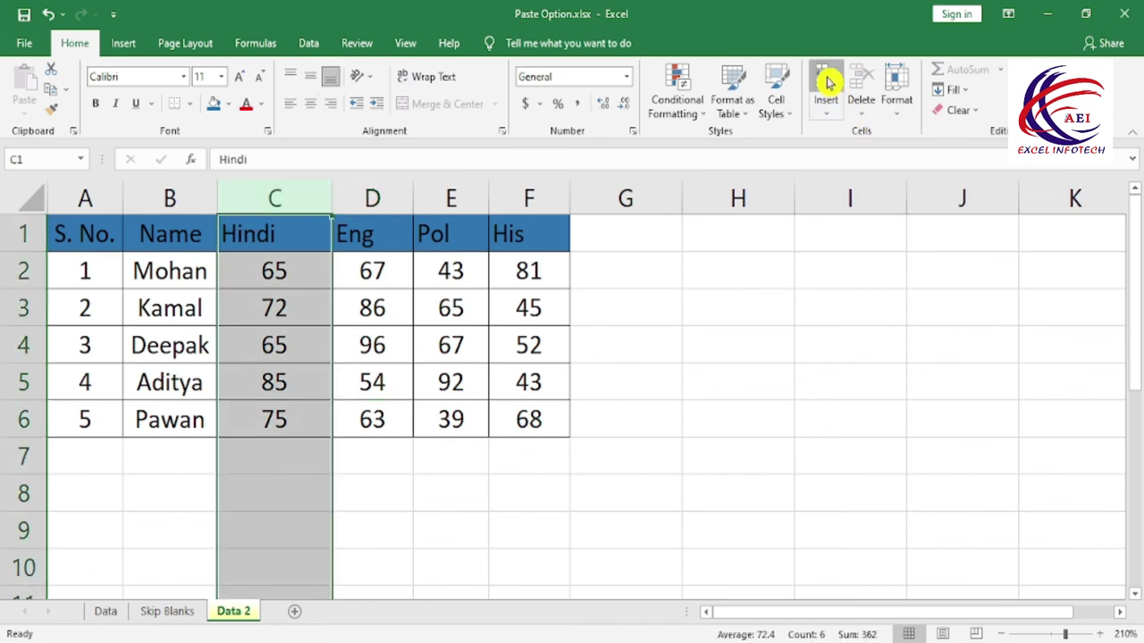
left_click(861, 111)
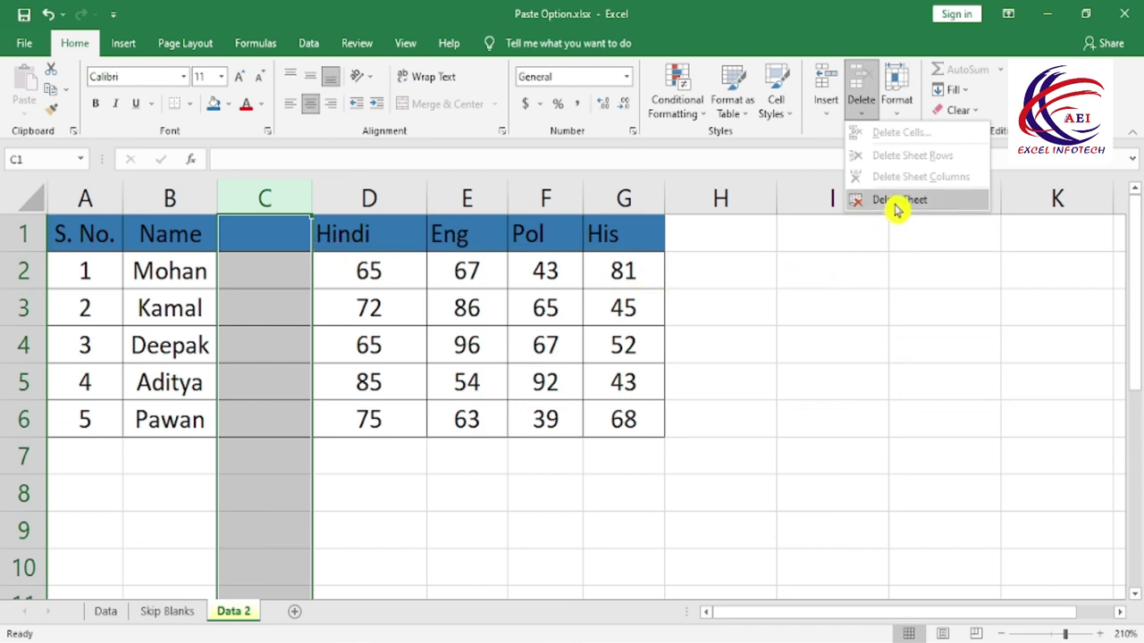
left_click(382, 274)
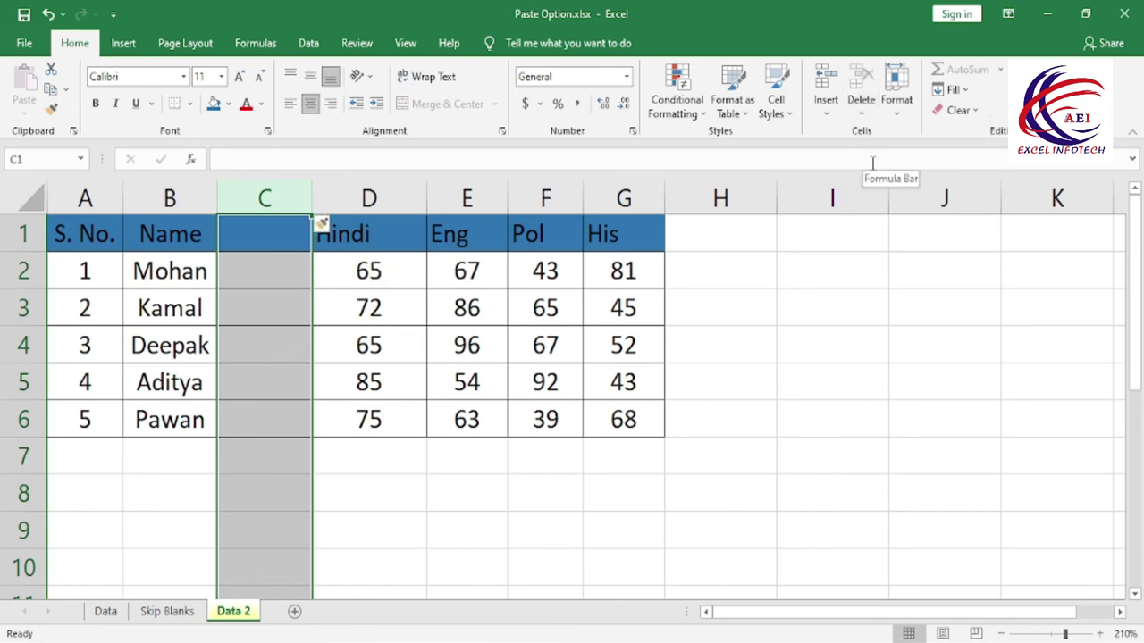
Step: Unprotect the sheet with its password and delete the empty column C
left_click(897, 121)
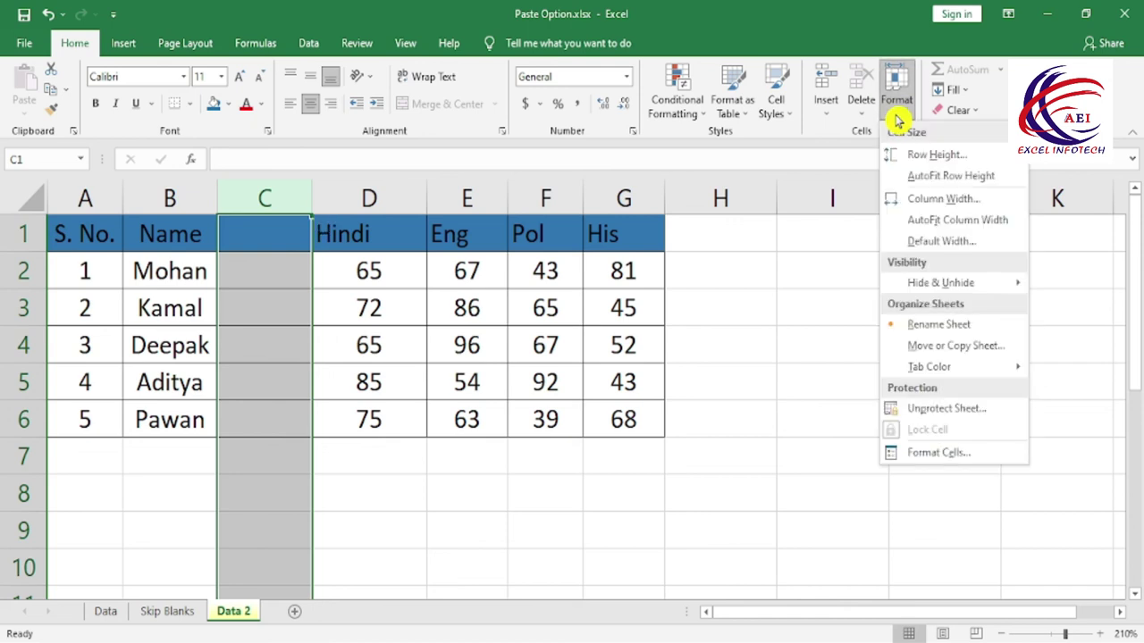
left_click(904, 413)
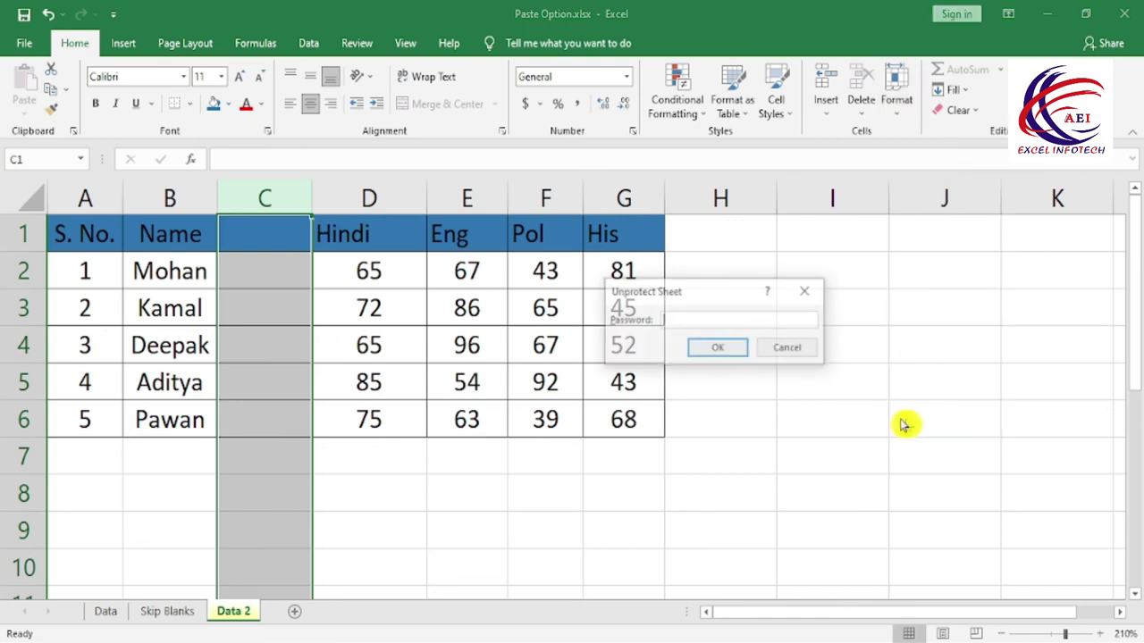
key("Return")
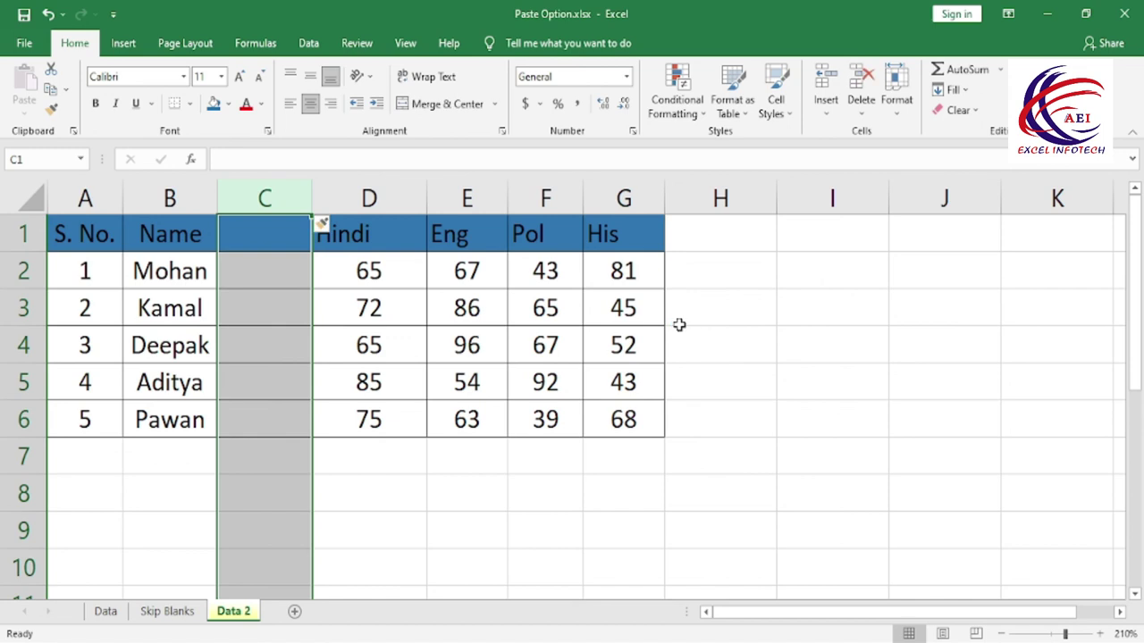
left_click(871, 80)
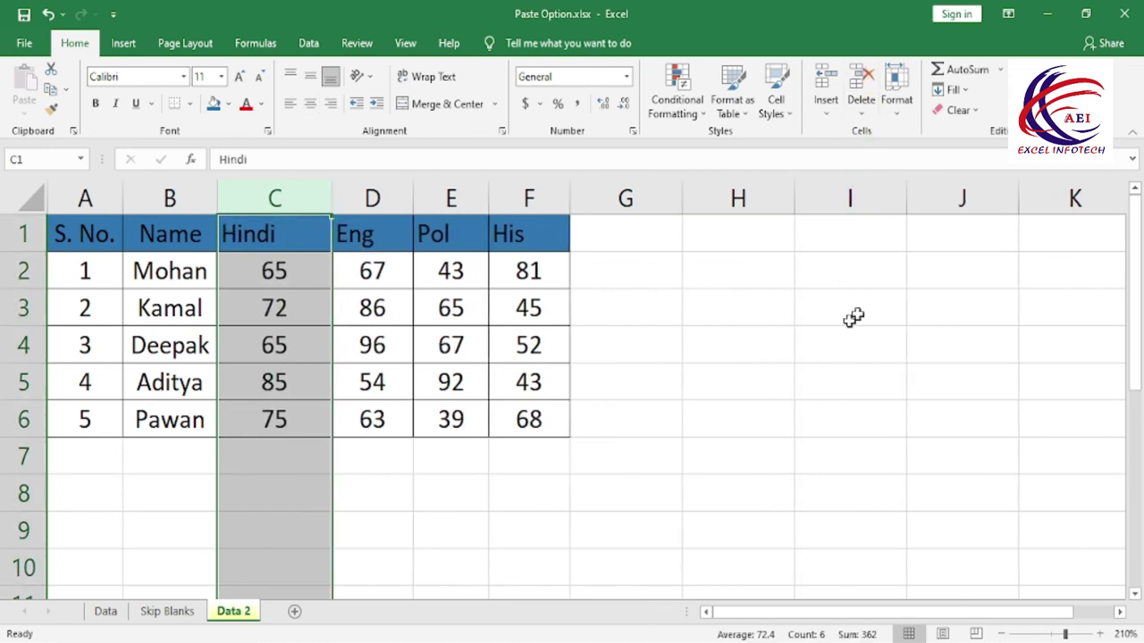
left_click(896, 111)
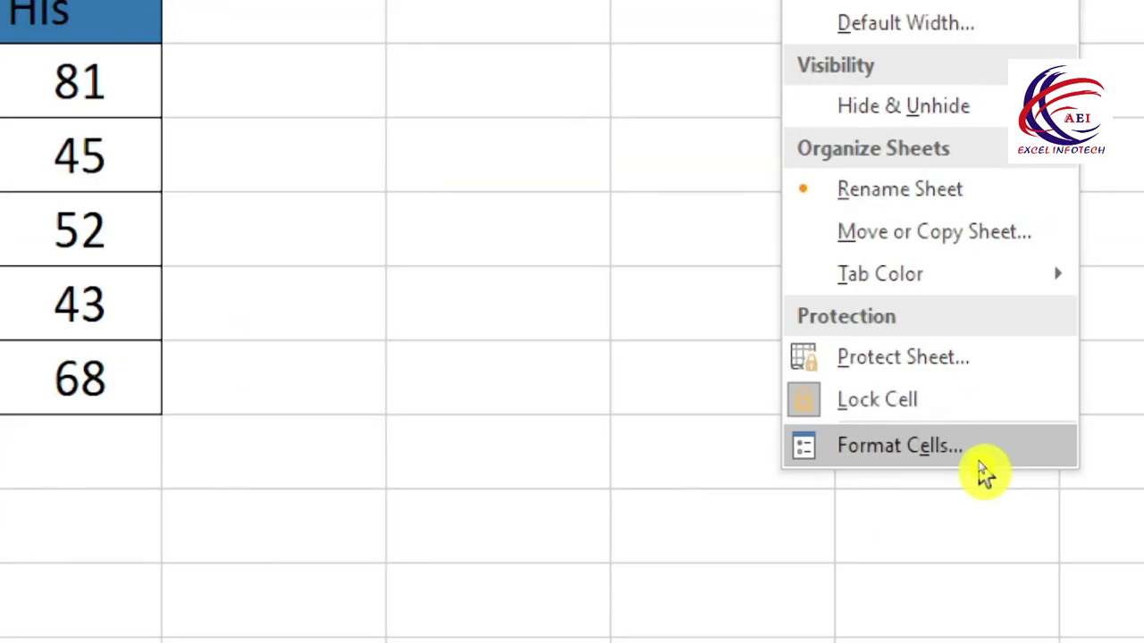
left_click(934, 449)
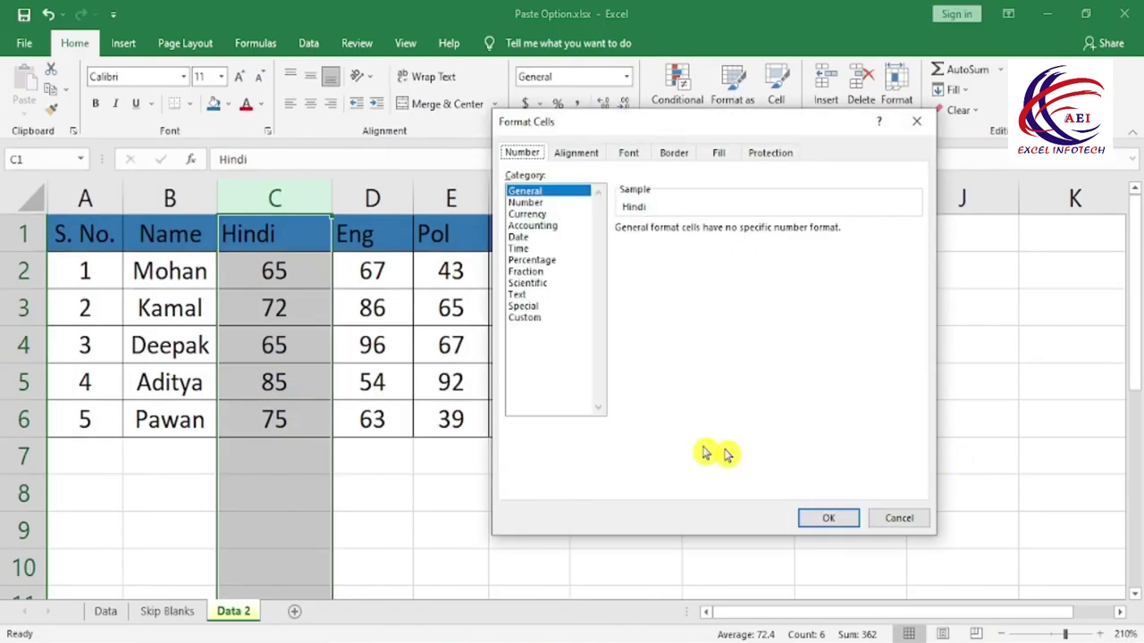
left_click_drag(600, 125, 571, 141)
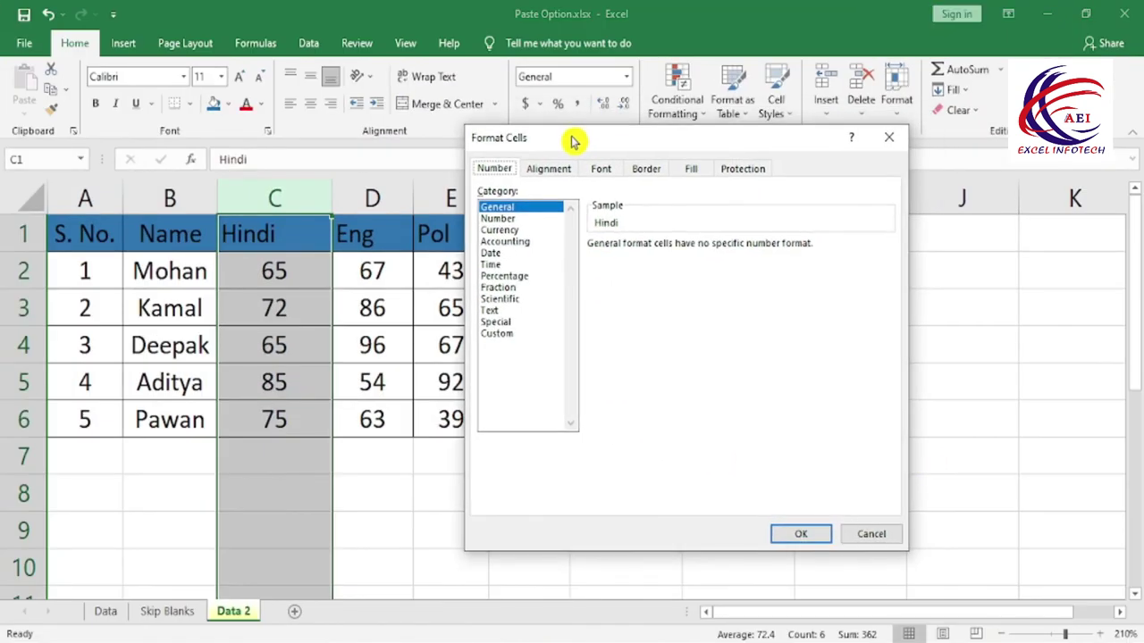
left_click(743, 168)
left_click(484, 192)
left_click(488, 193)
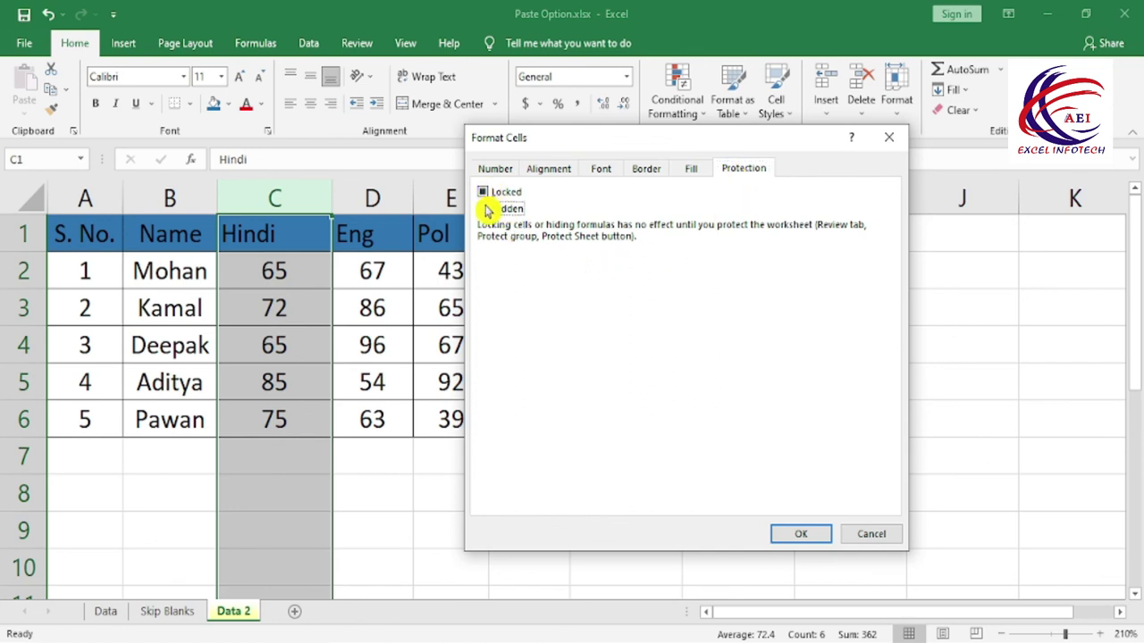
left_click(691, 170)
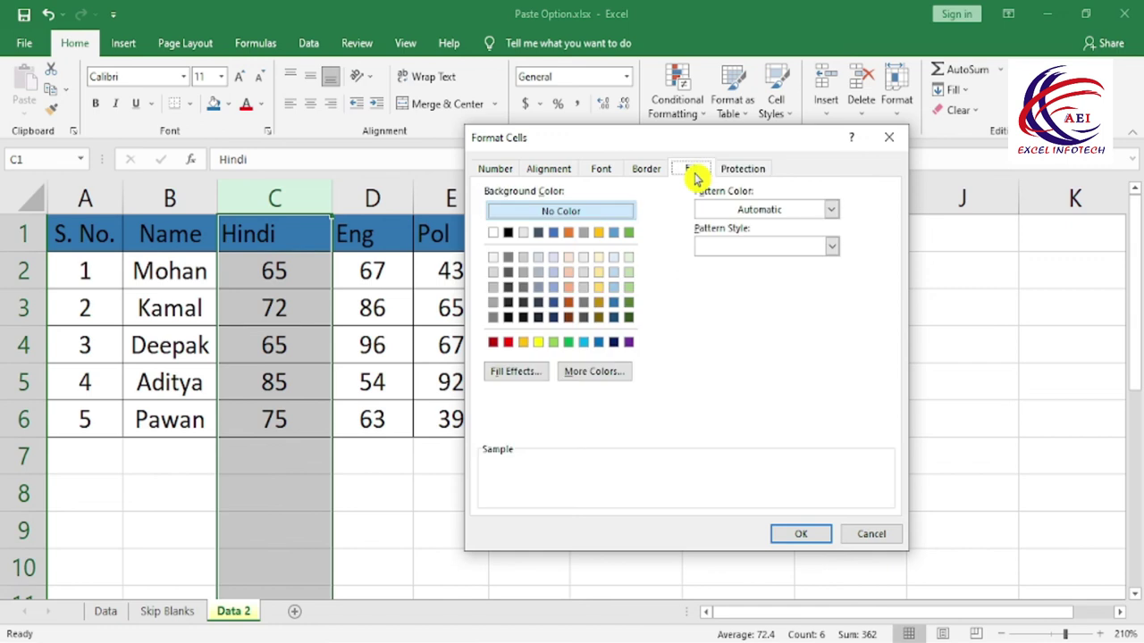
left_click(649, 170)
left_click(610, 172)
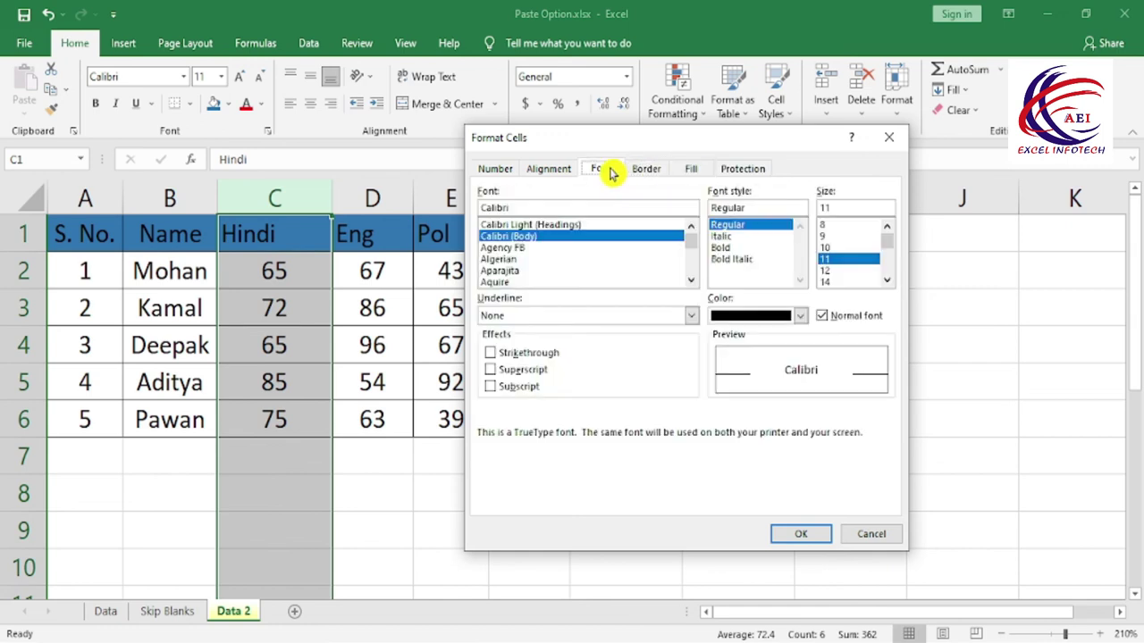
left_click(548, 170)
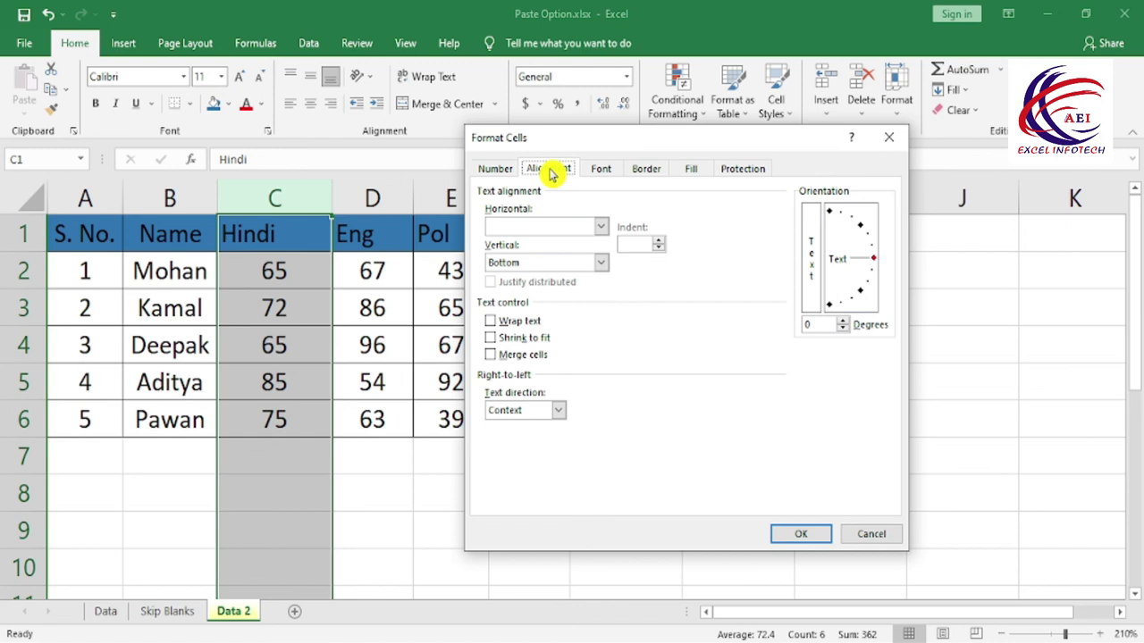
left_click(494, 169)
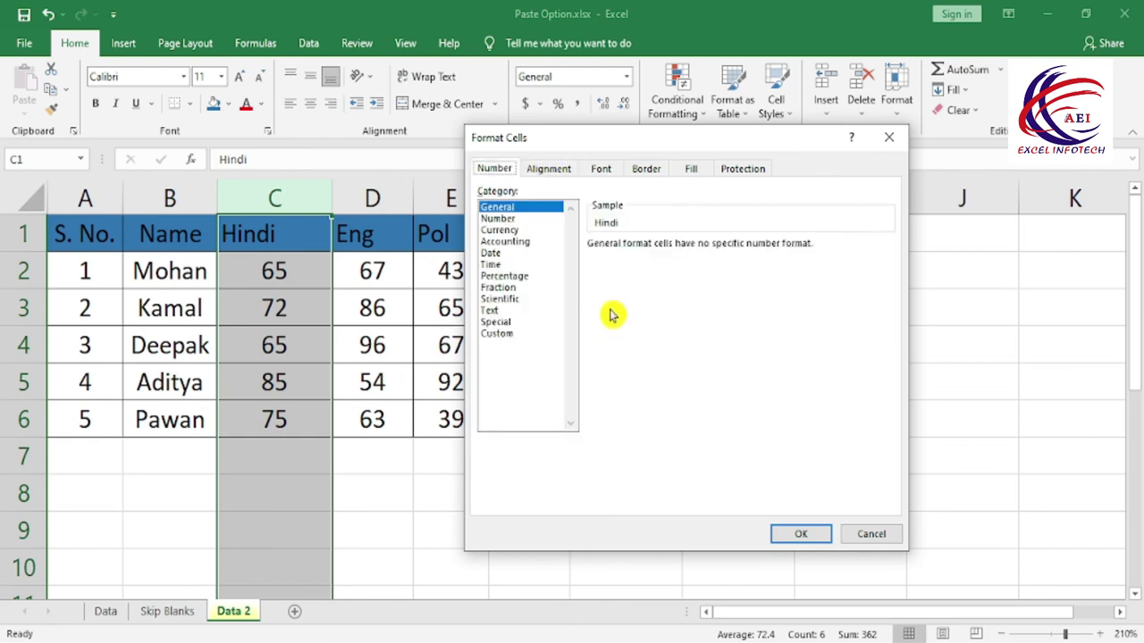
key("Escape")
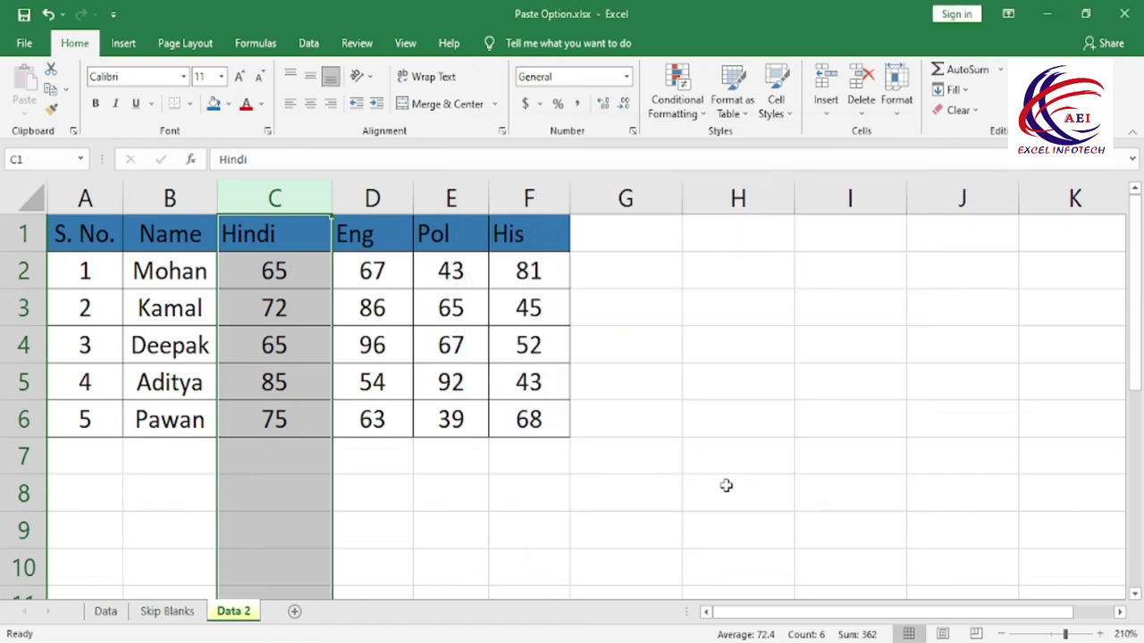